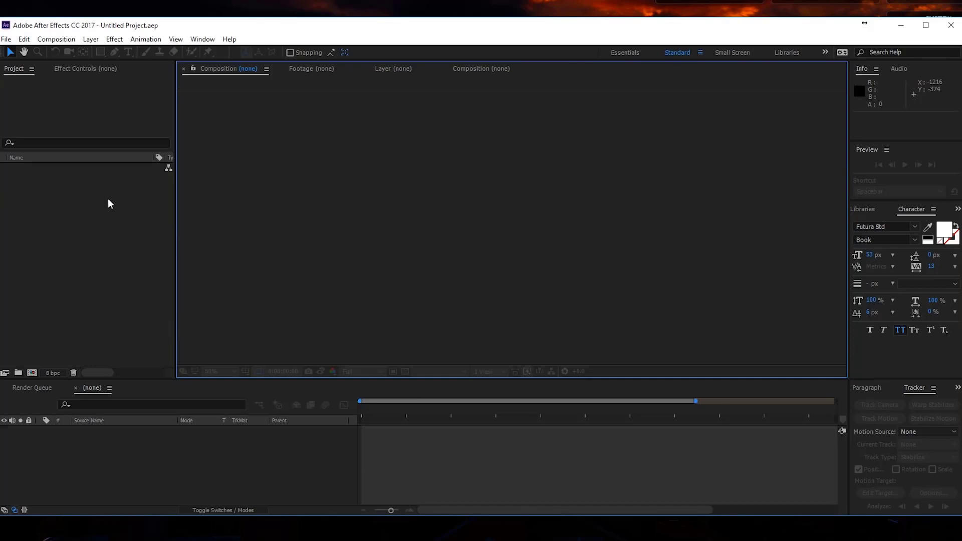
Create a new composition named Main Comp.
click(66, 39)
click(72, 50)
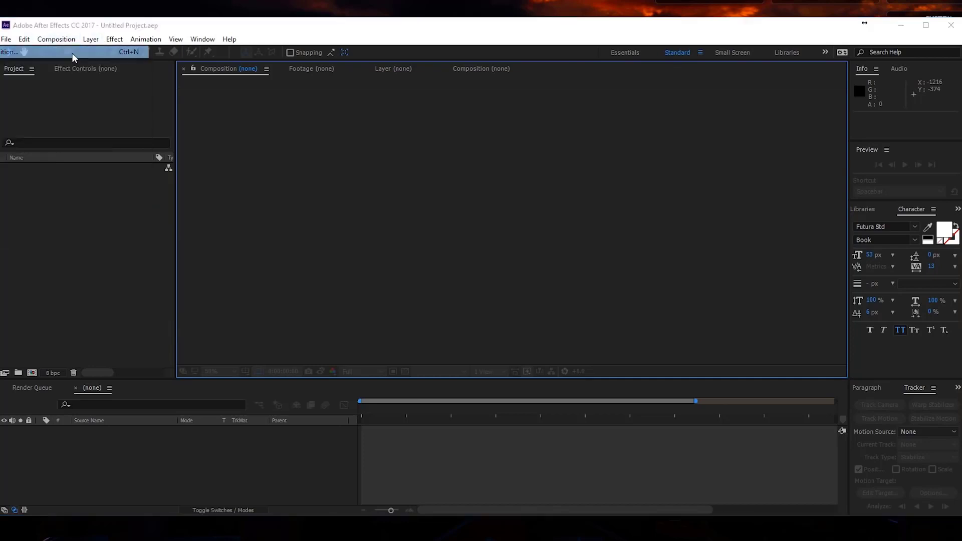
text(Main Comp)
key(Return)
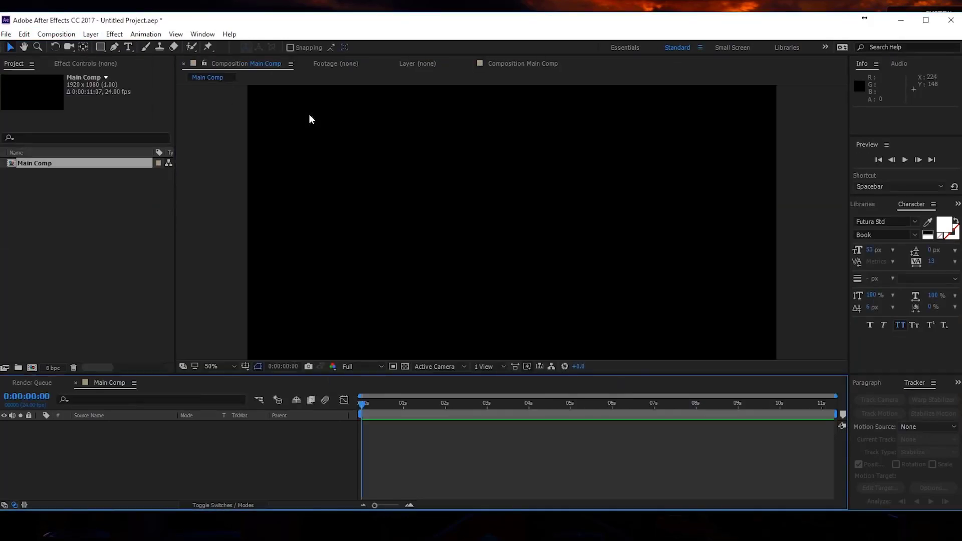
Activate the Rectangle tool and set its fill option to None.
click(212, 366)
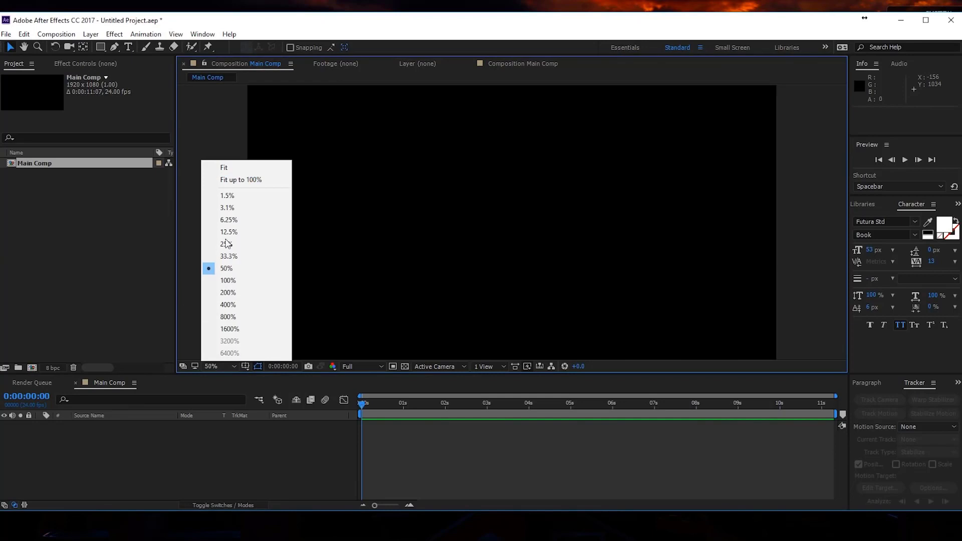
click(246, 181)
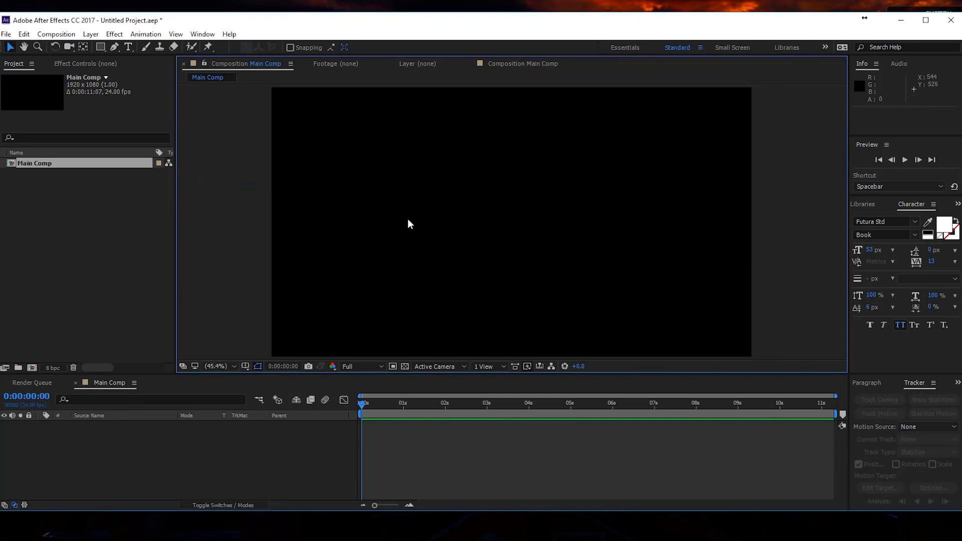
click(100, 46)
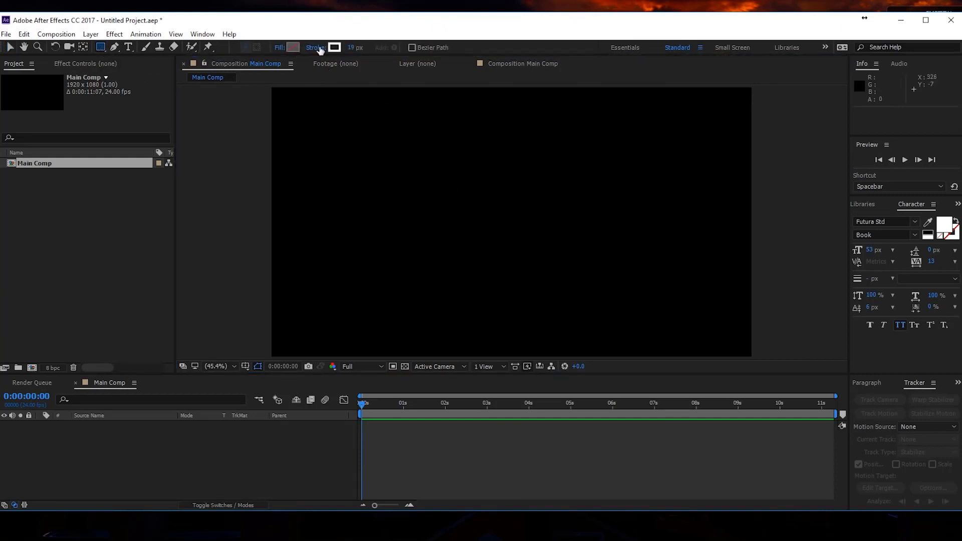
click(291, 49)
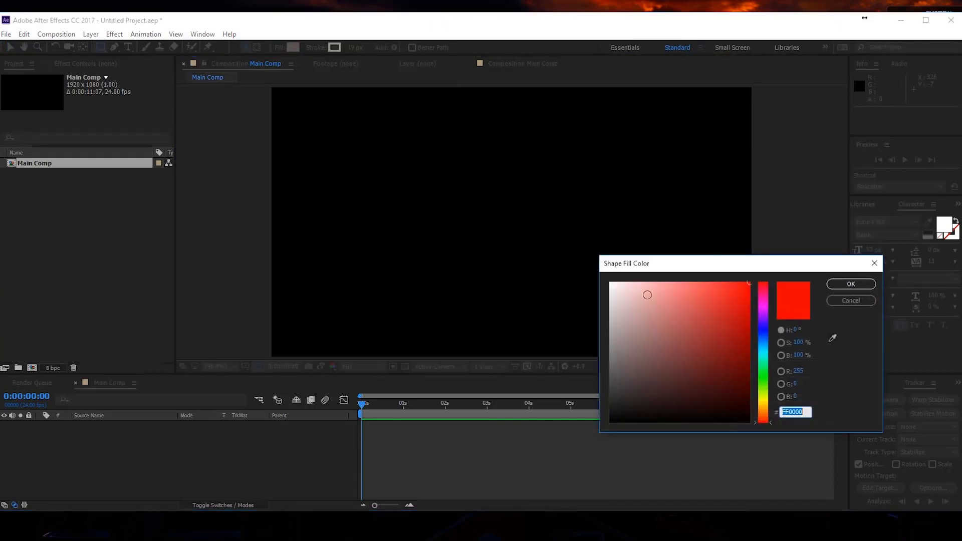
click(842, 301)
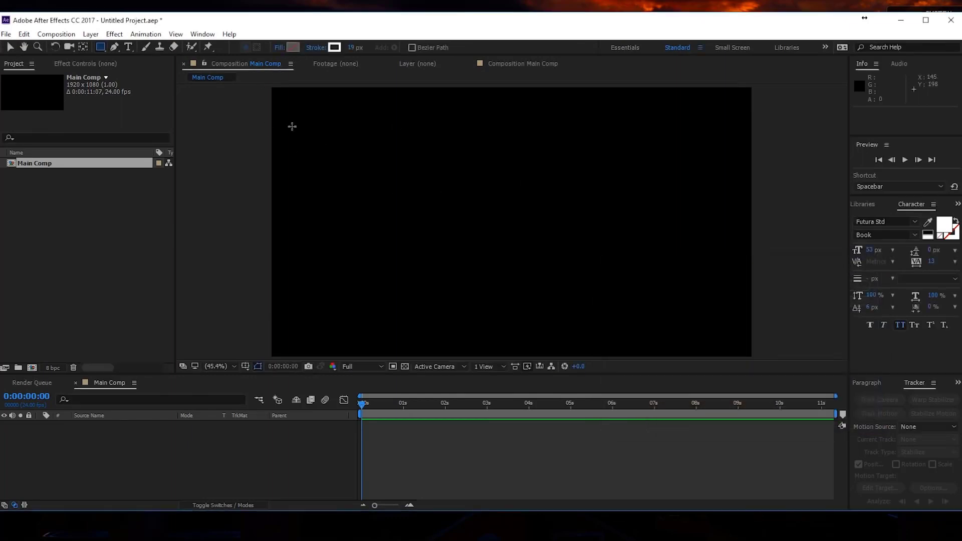
click(279, 47)
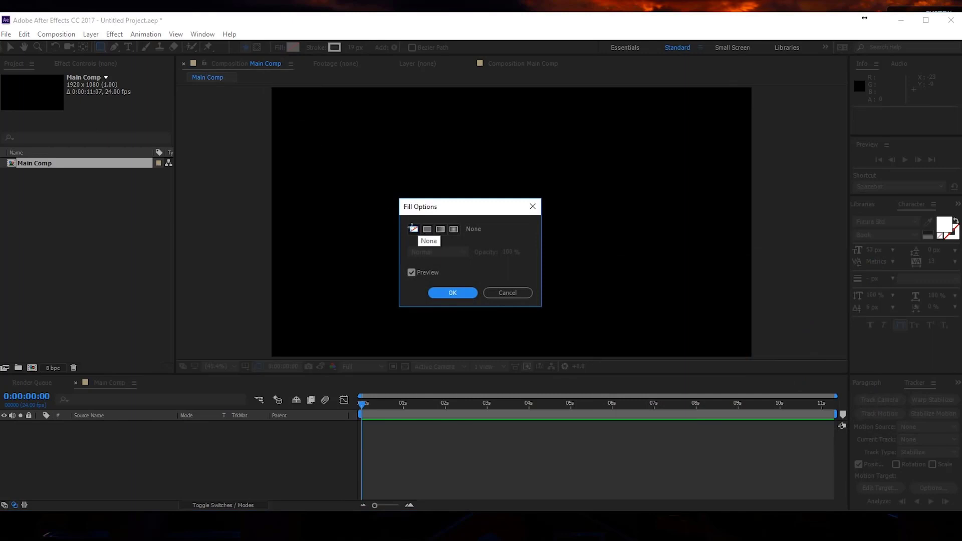
click(443, 295)
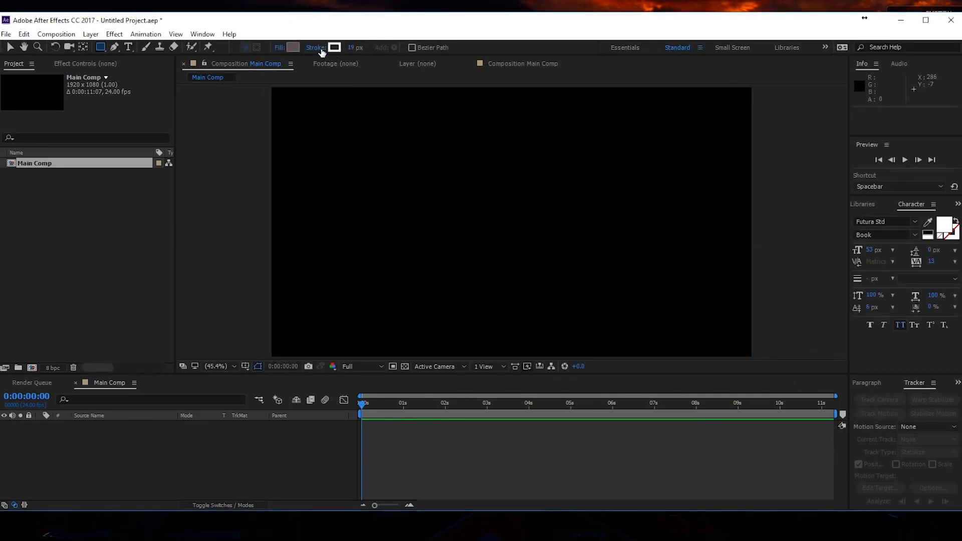
Keep the stroke colour white (FFFFFF) and draw a wide rectangle about 1175 by 220 px across the middle of the composition.
click(328, 49)
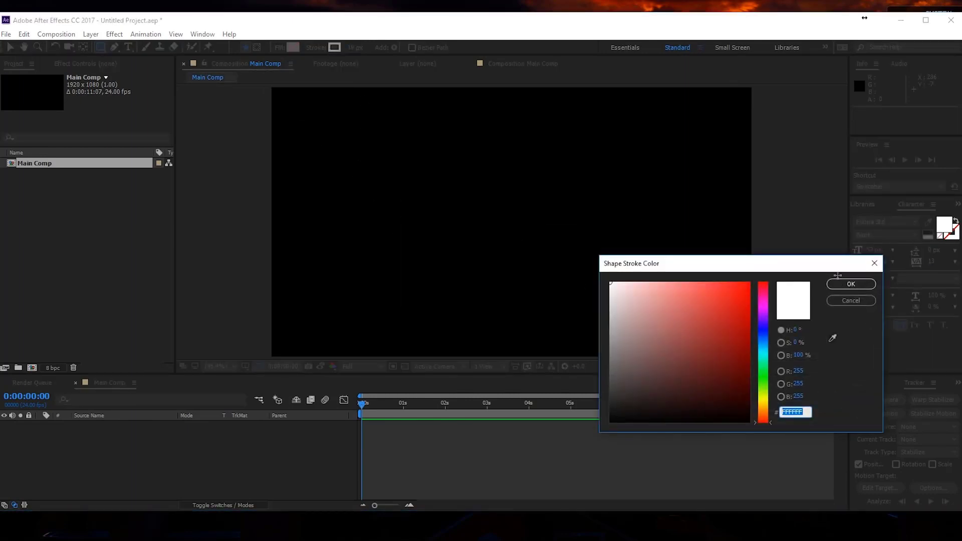
click(847, 282)
click(353, 47)
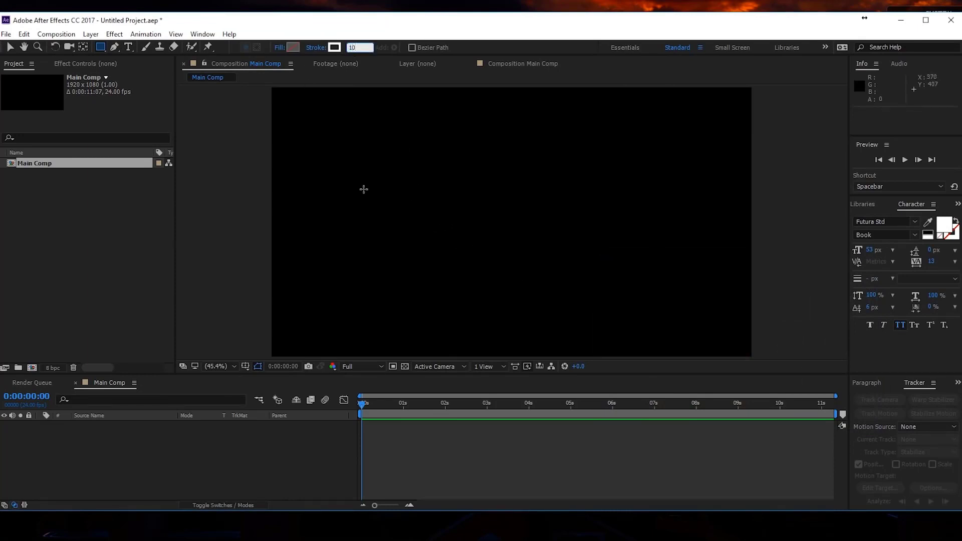
mouse_move(353, 173)
mouse_down()
mouse_move(433, 212)
mouse_move(603, 239)
mouse_move(640, 230)
mouse_move(637, 238)
mouse_move(623, 228)
mouse_move(687, 254)
mouse_move(660, 251)
mouse_up()
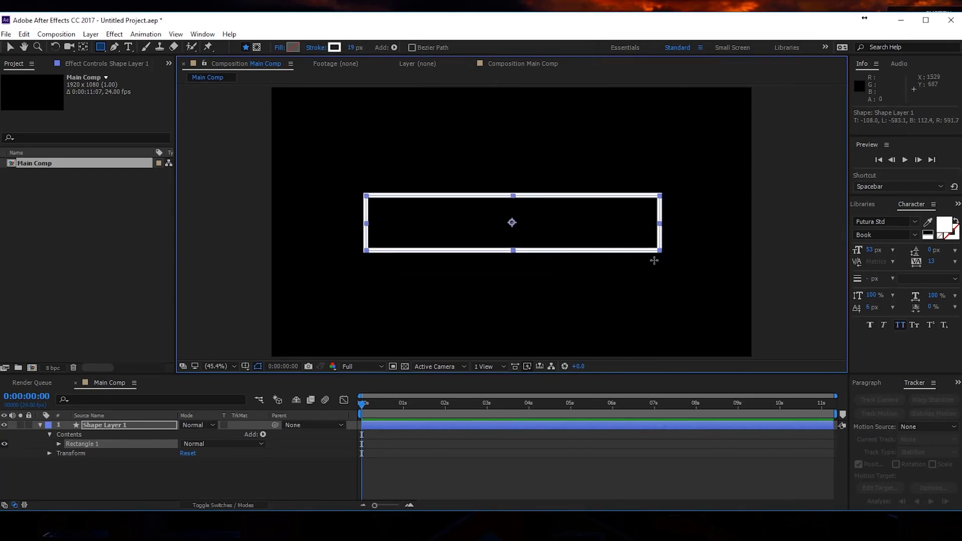
Centre the rectangle layer horizontally and vertically in the composition using Align.
click(873, 384)
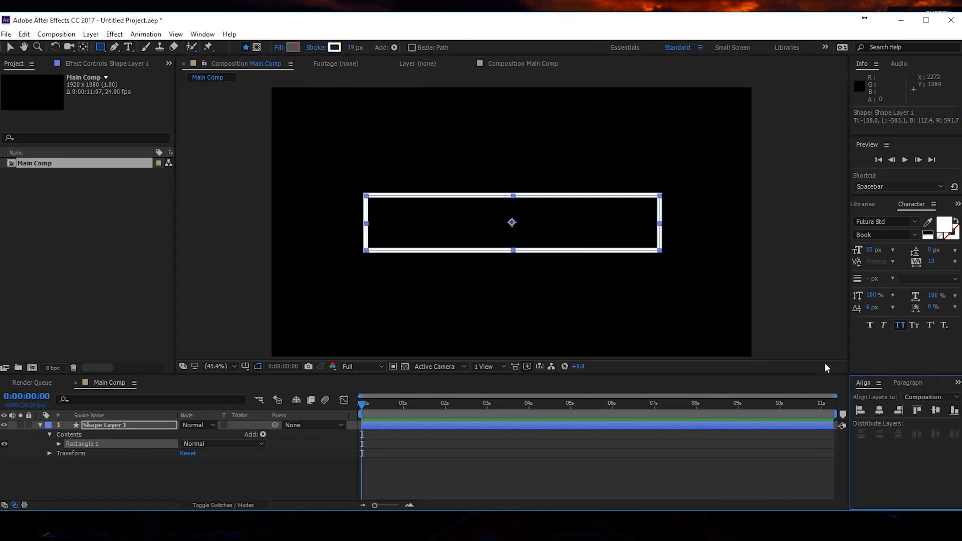
click(203, 34)
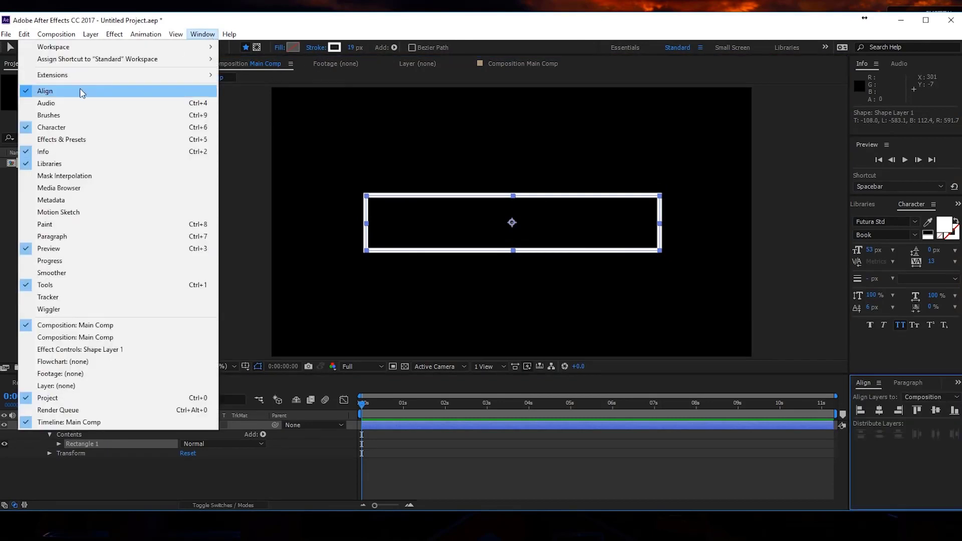
click(208, 35)
click(878, 411)
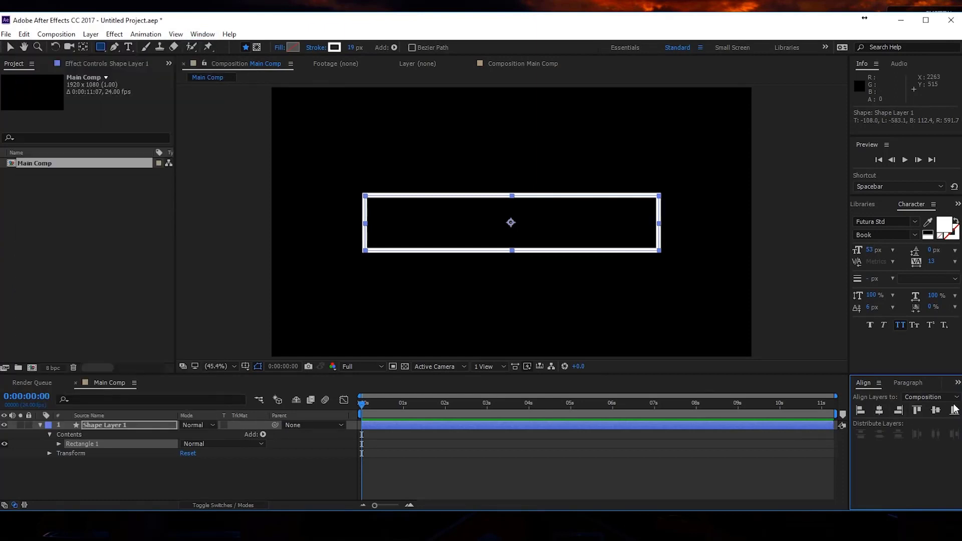
click(936, 411)
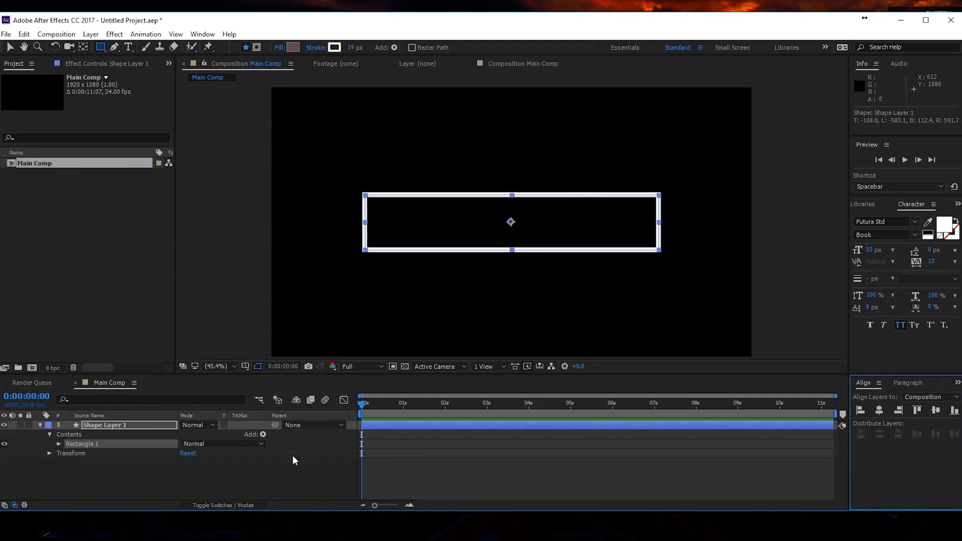
Enlarge the timeline and expand the path, stroke and transform properties of the rectangle in Shape Layer 1.
click(94, 425)
click(40, 425)
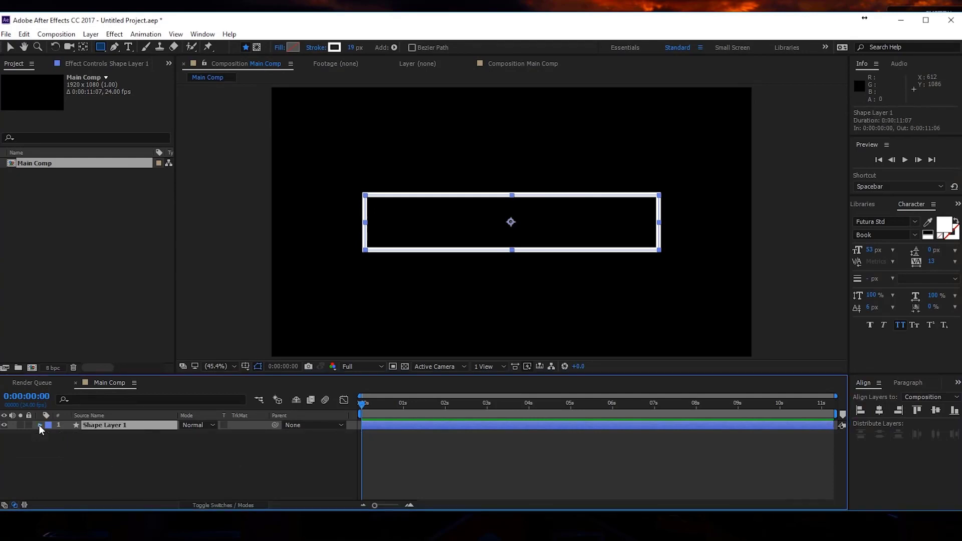
click(40, 425)
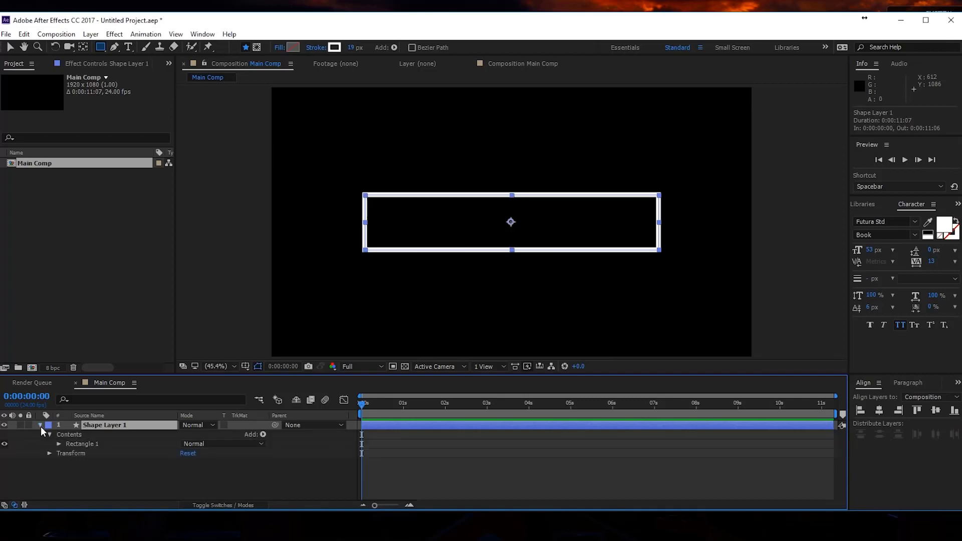
click(59, 443)
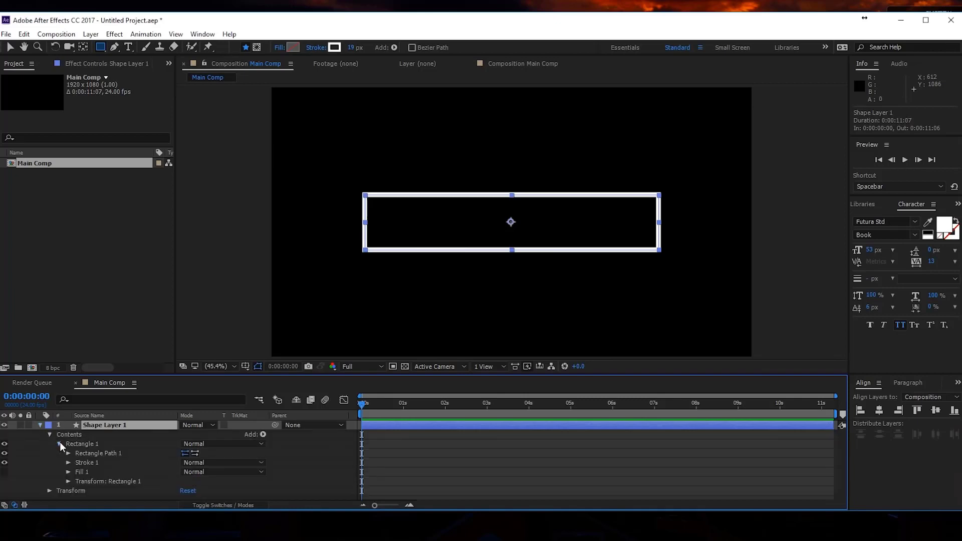
click(68, 481)
scroll(53, 455, down, 1)
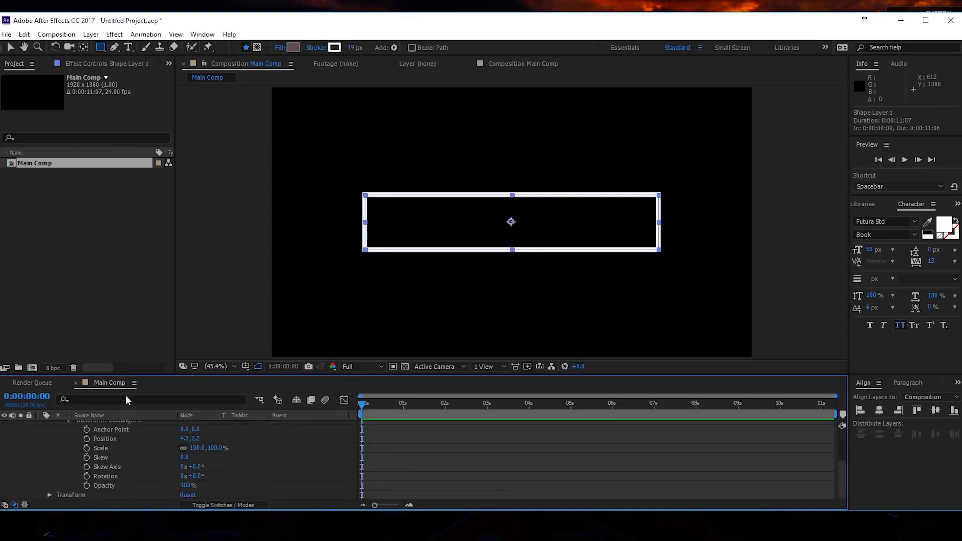
drag(135, 373, 144, 303)
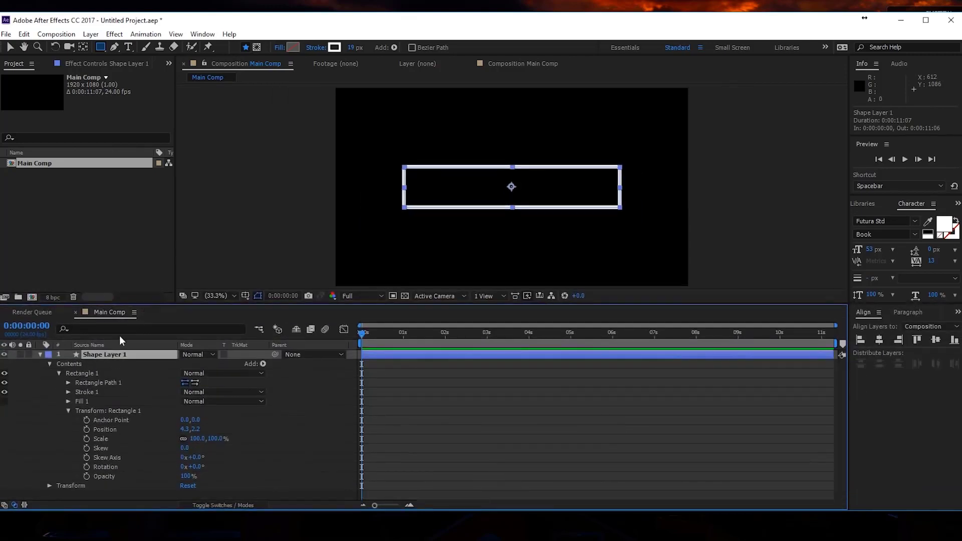
click(68, 382)
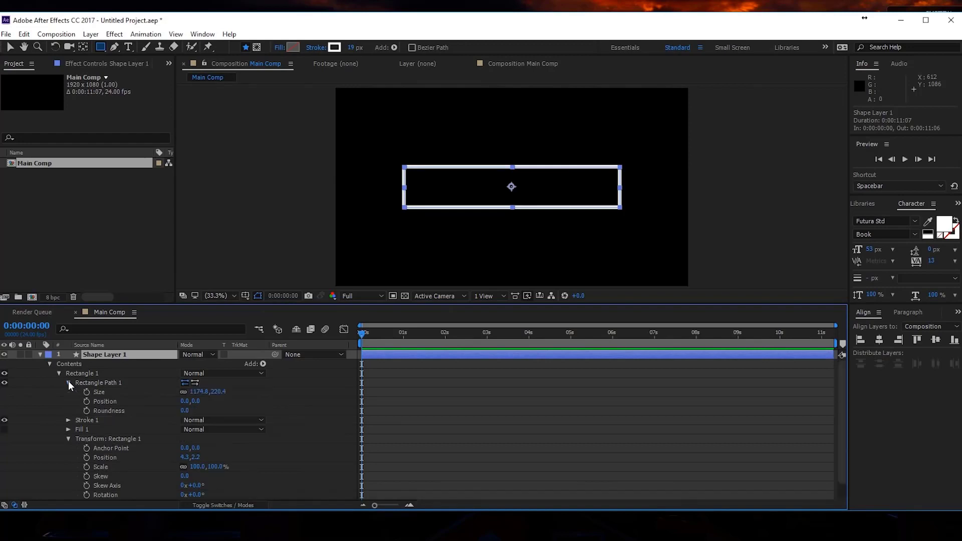
click(68, 421)
scroll(52, 417, down, 3)
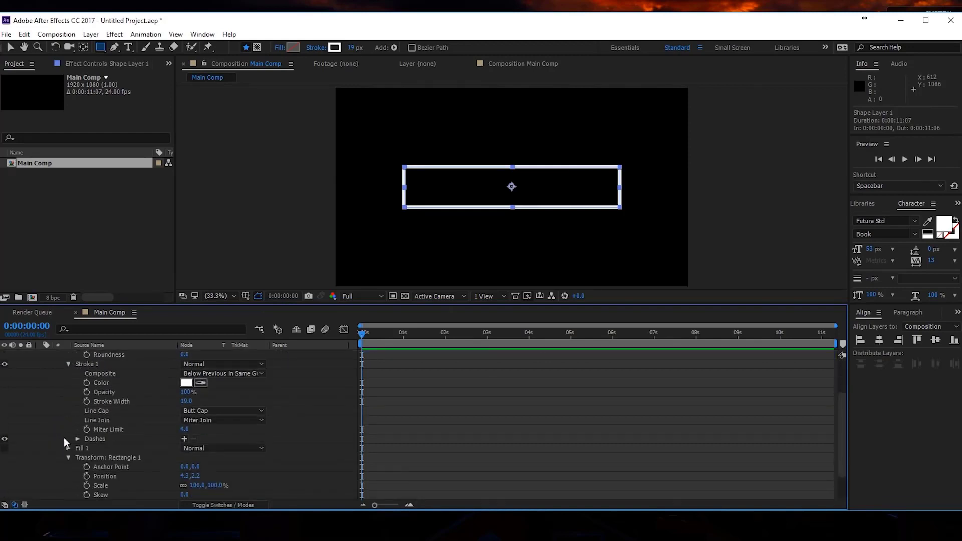
scroll(64, 437, up, 3)
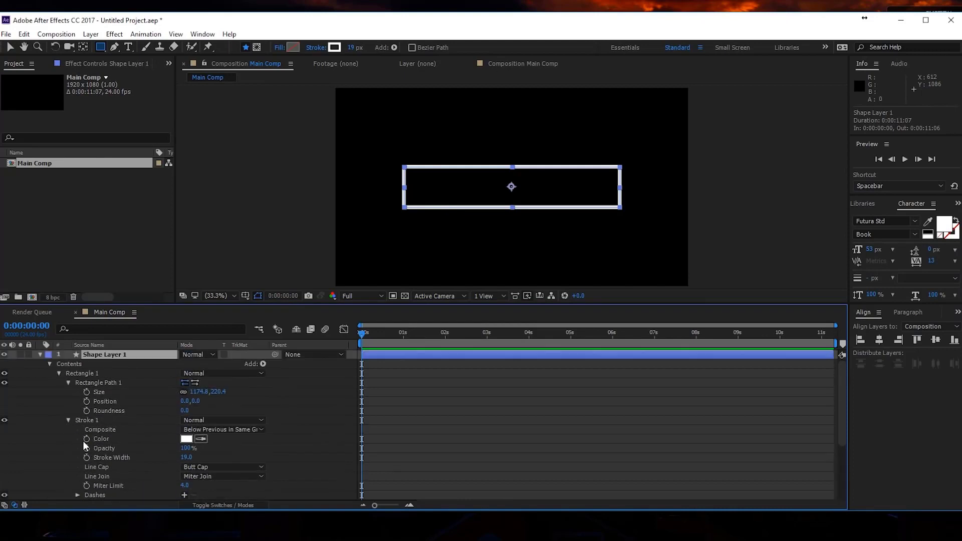
scroll(61, 444, down, 2)
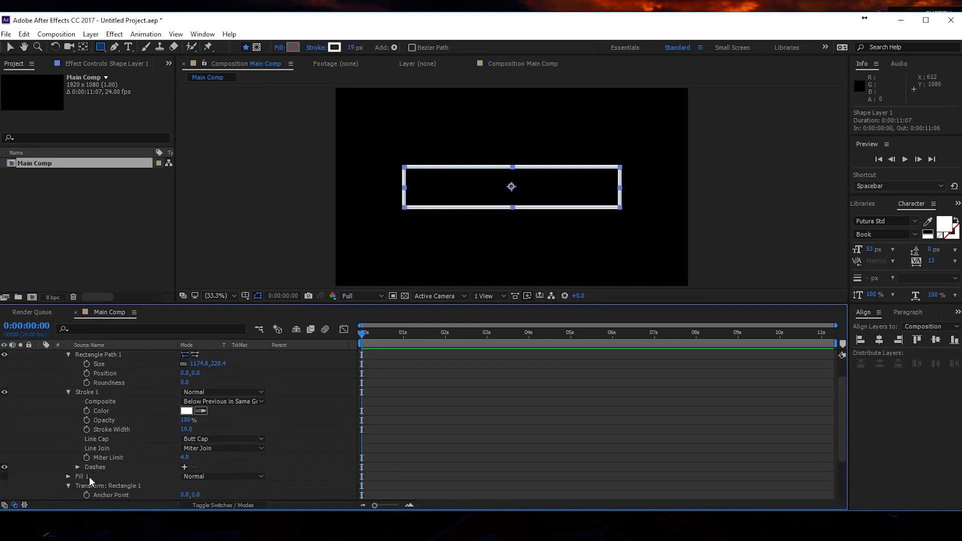
Try stroke widths of 7 and 10 px on the rectangle.
click(185, 430)
text(7)
key(Return)
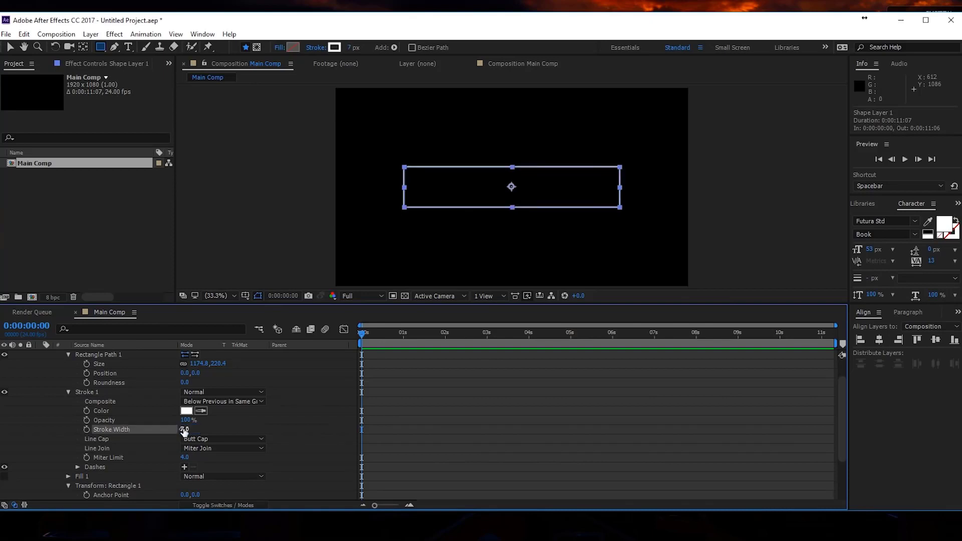
click(186, 429)
text(10)
key(Return)
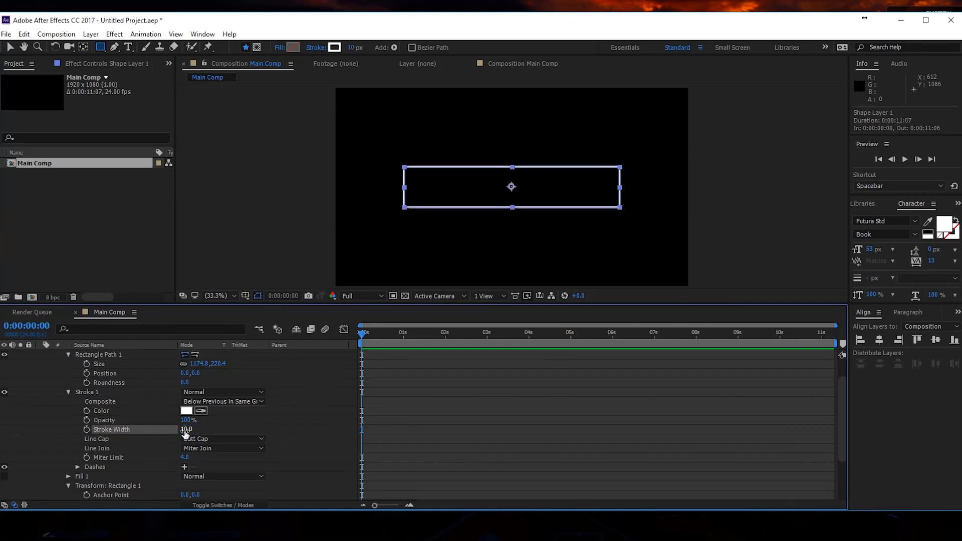
Set the rectangle's stroke width to 12 px and deselect the layer.
click(185, 429)
text(12)
key(Return)
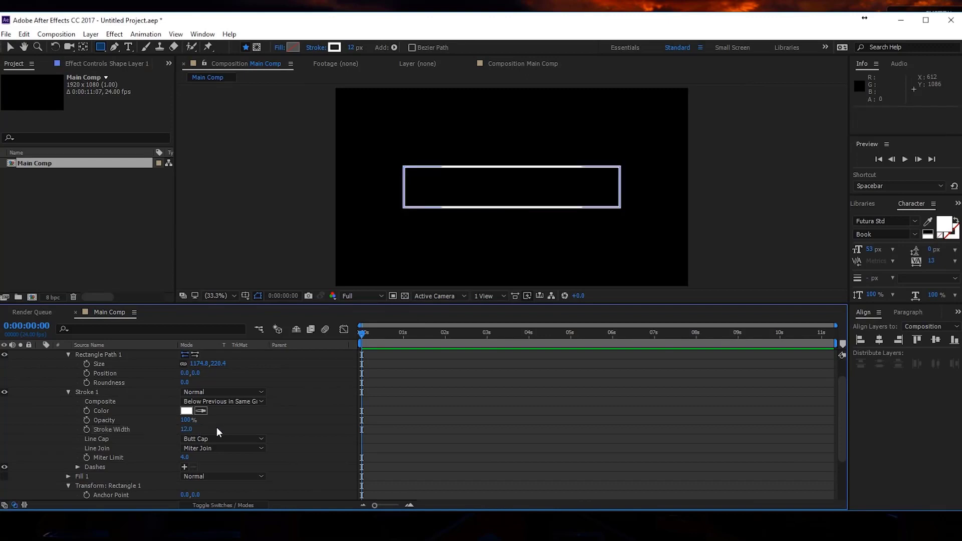
click(446, 389)
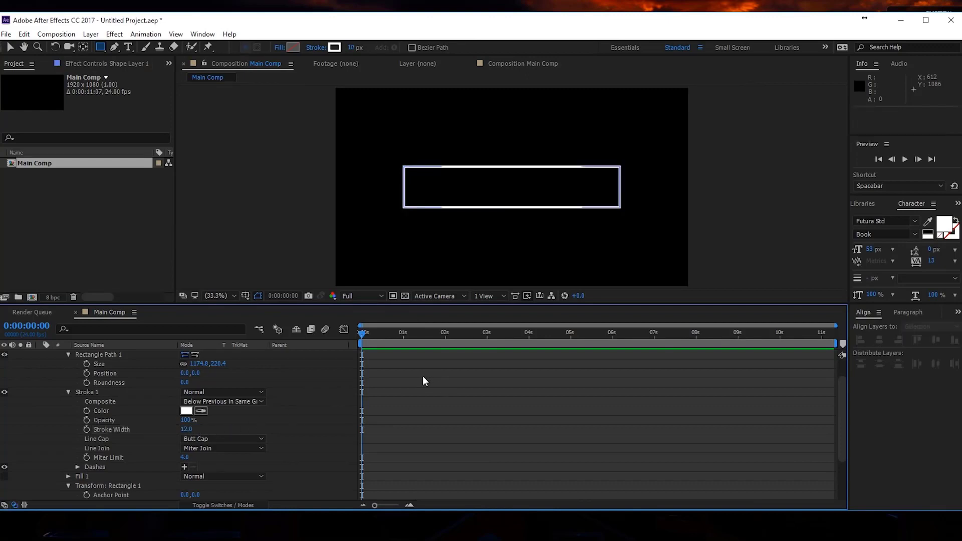
Add a Trim Paths operator to Shape Layer 1's contents and expand its properties.
scroll(193, 387, up, 1)
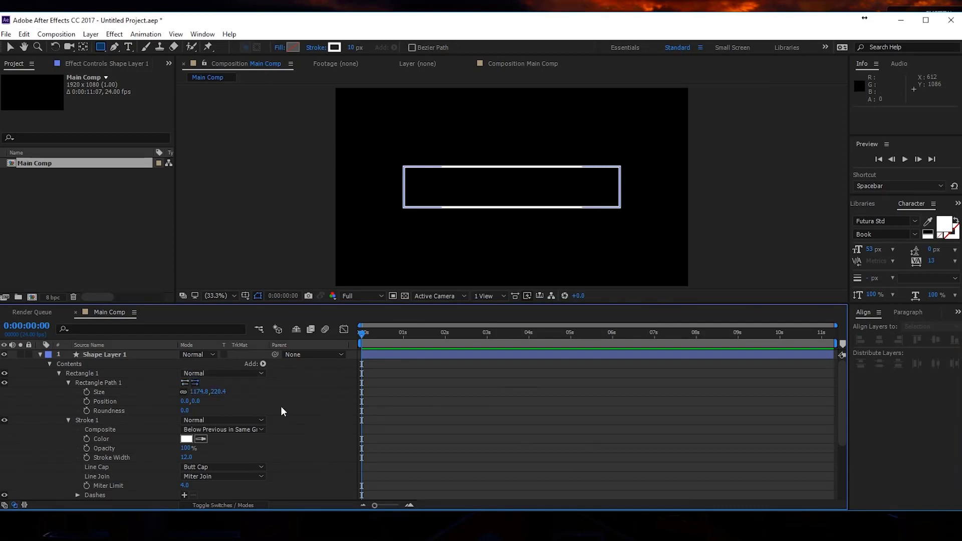
click(263, 364)
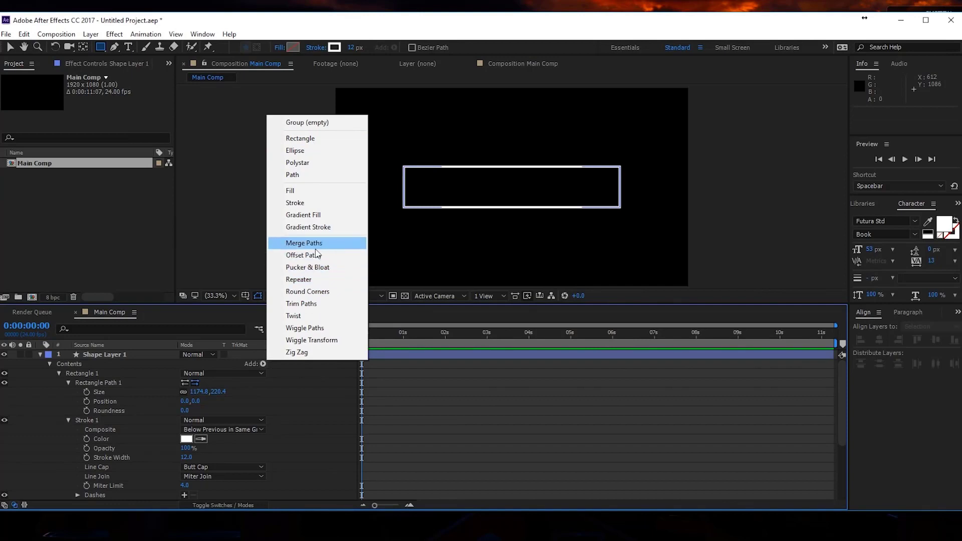
click(316, 304)
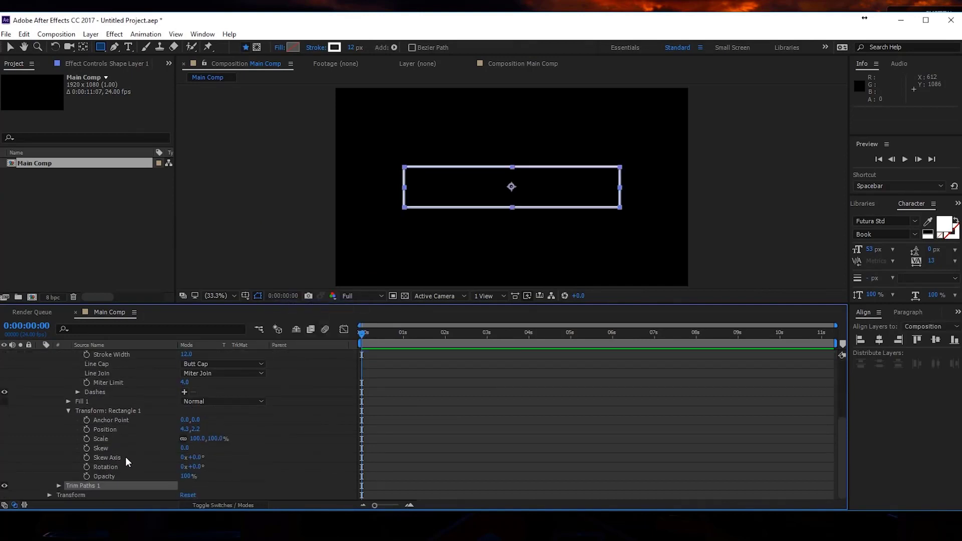
click(59, 486)
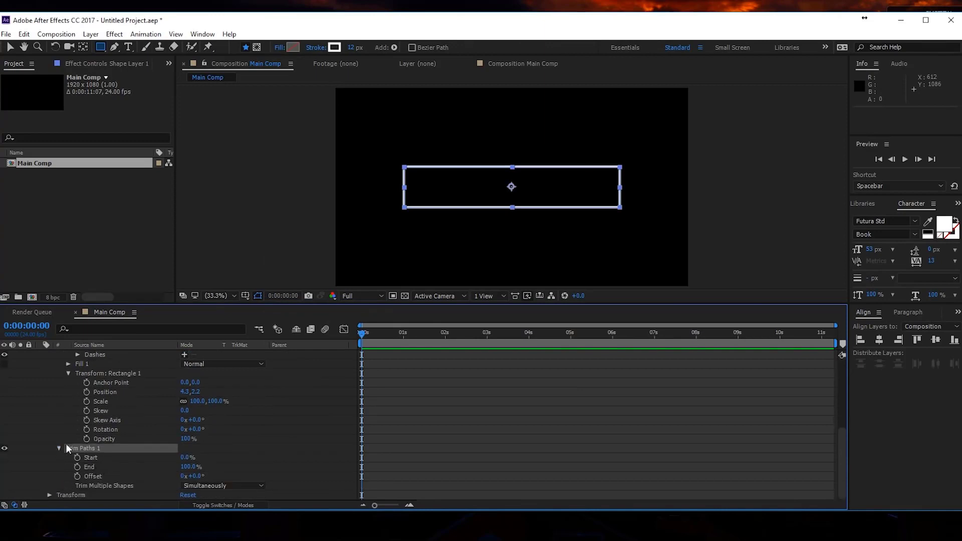
Keyframe the Trim Paths Start value at 100% at 0:00:00:00 and at 0% at 0:00:01:23.
drag(185, 457, 277, 457)
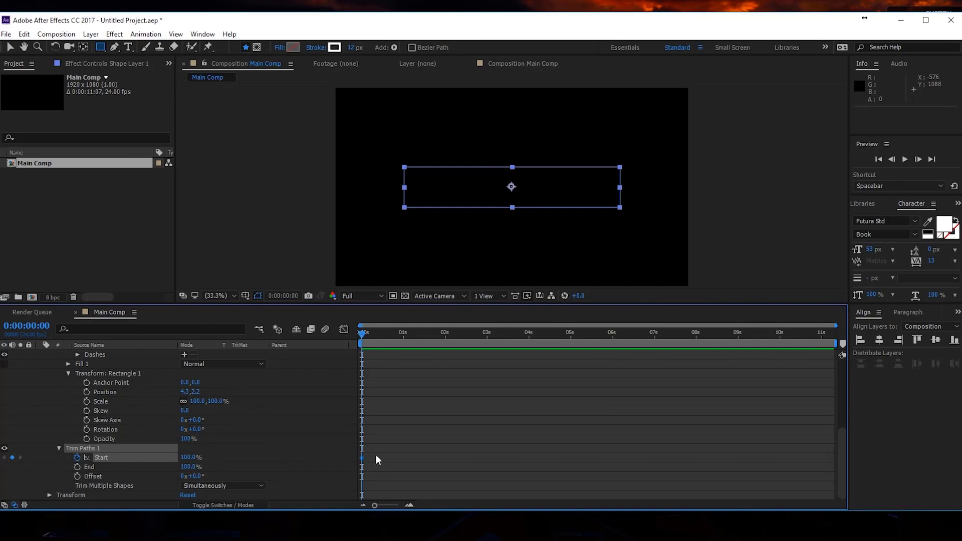
drag(393, 342, 444, 336)
click(188, 457)
text(0)
key(Return)
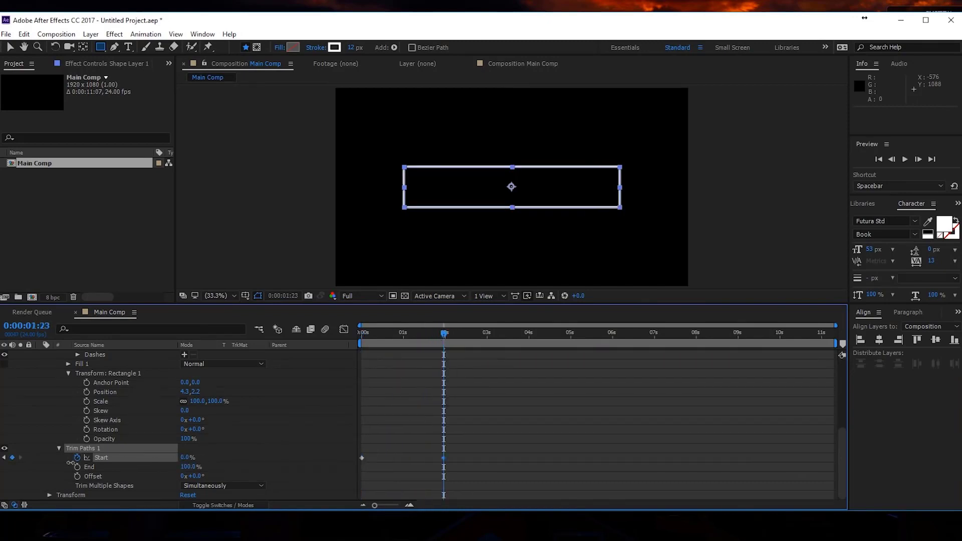
Preview the rectangle's draw-on animation and park the time at 0:00:02:00.
click(540, 388)
key(space)
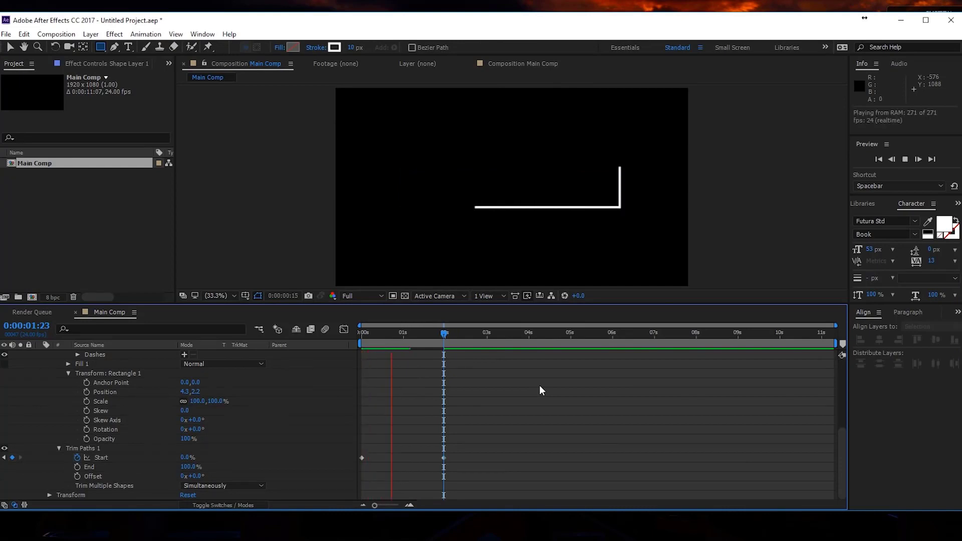
click(446, 335)
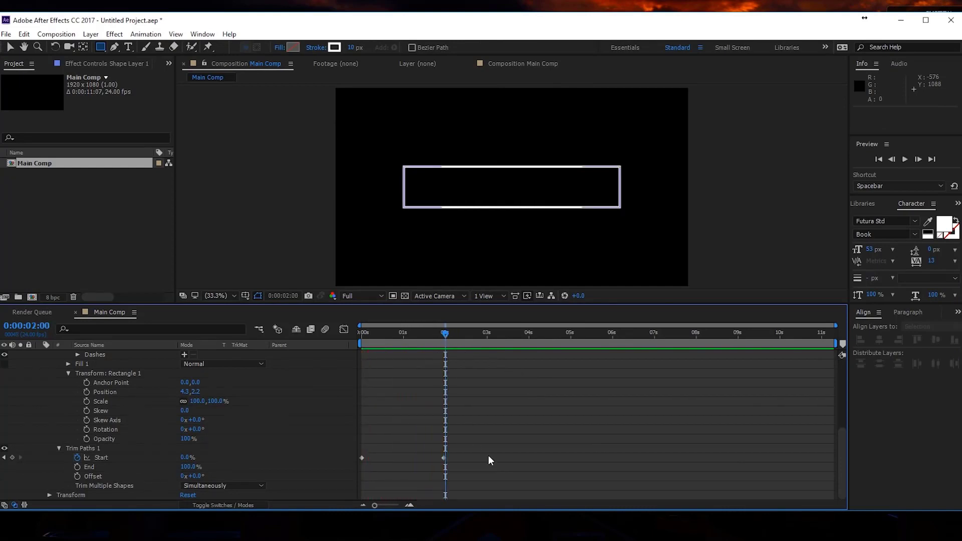
Apply Easy Ease to both Trim Paths Start keyframes.
drag(500, 425, 309, 468)
right_click(443, 458)
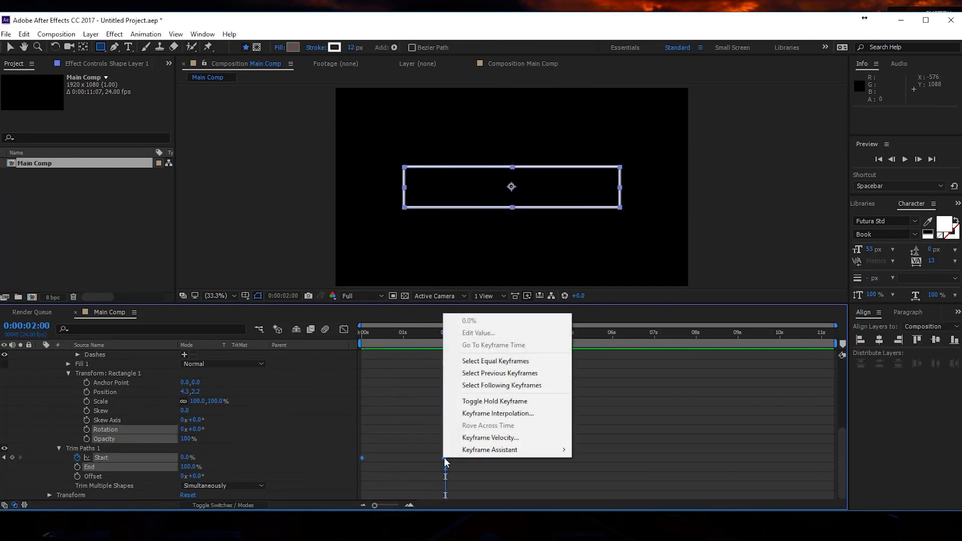
mouse_move(497, 450)
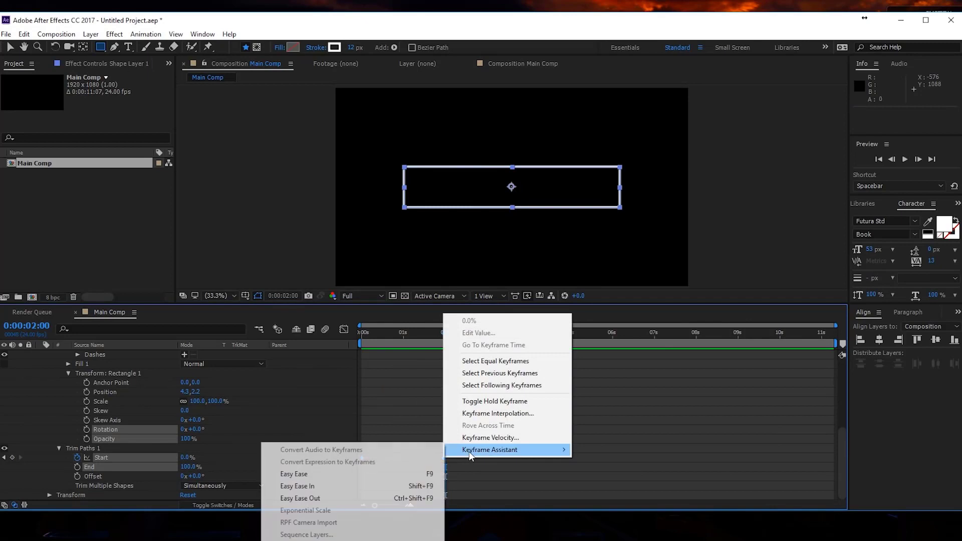
click(314, 475)
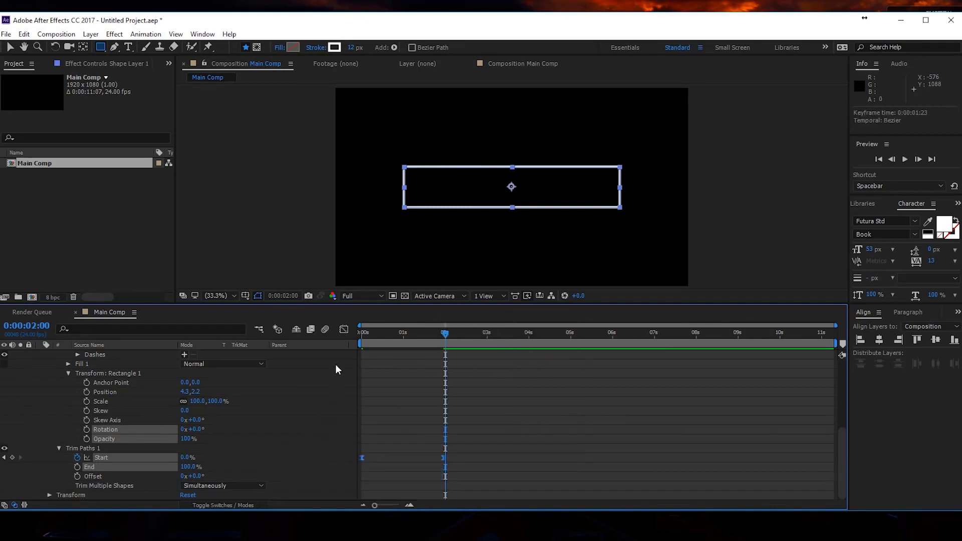
Reshape the Trim Paths Start speed graph into a sharp peak before the one-second mark and preview the animation.
click(345, 329)
right_click(377, 385)
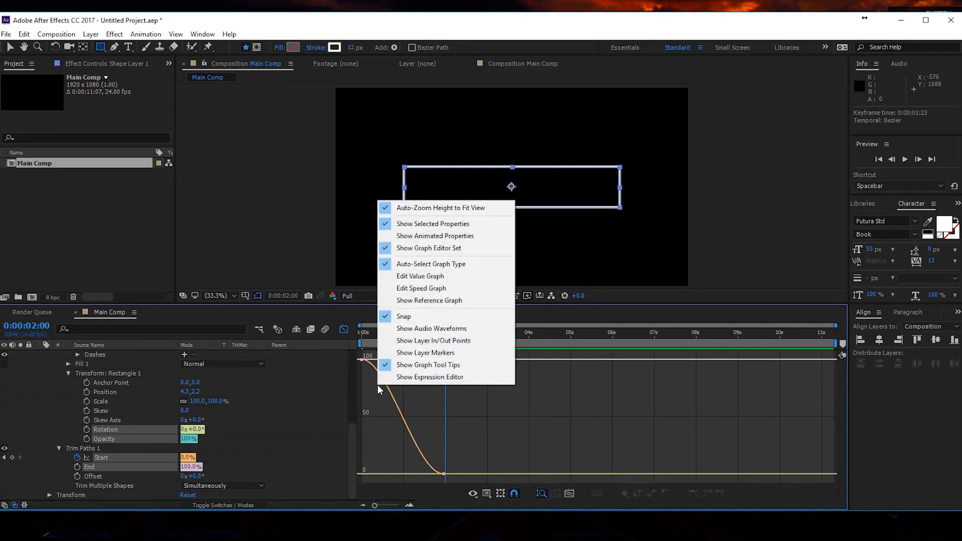
click(411, 289)
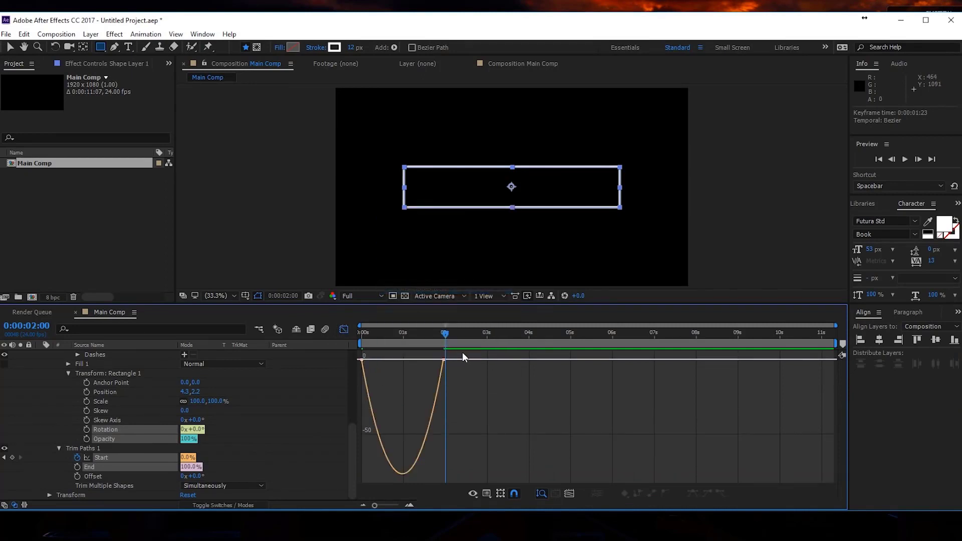
drag(346, 365, 389, 357)
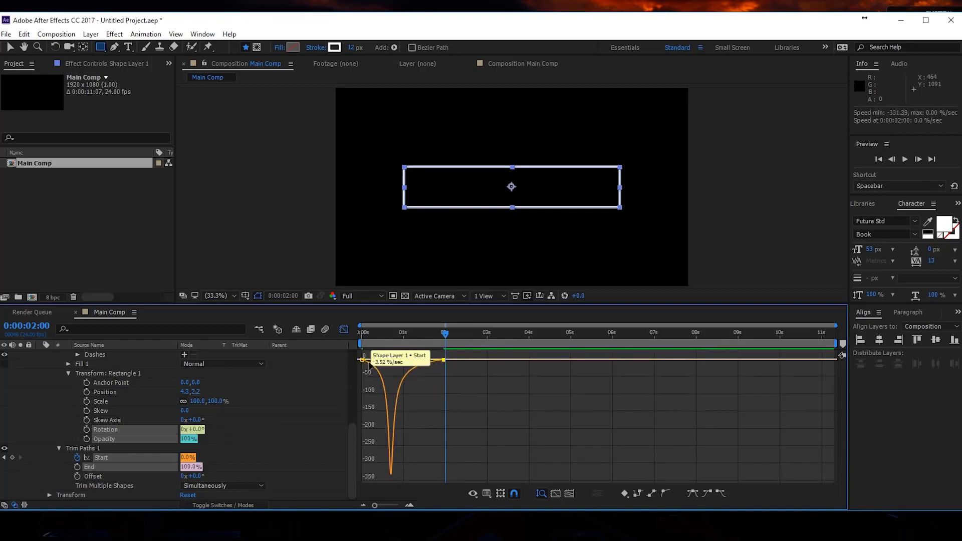
key(space)
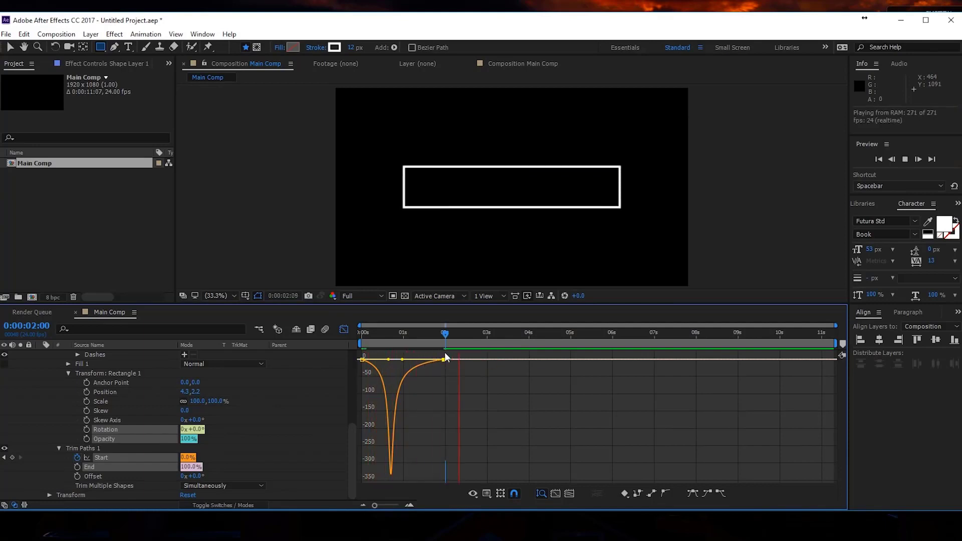
key(space)
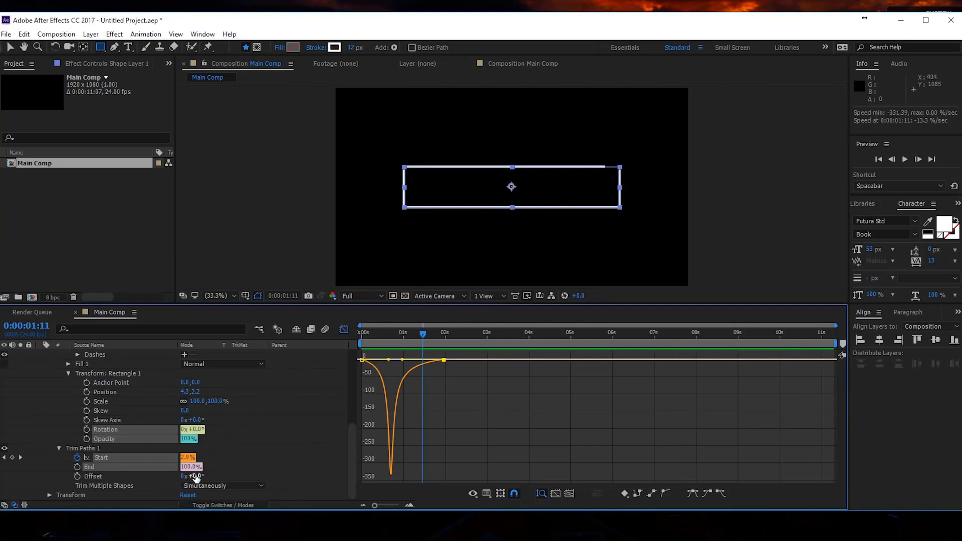
Keyframe the Trim Paths Offset at -58° at 0:00:00:00 and at -76° at 0:00:05:00.
drag(193, 477, 154, 466)
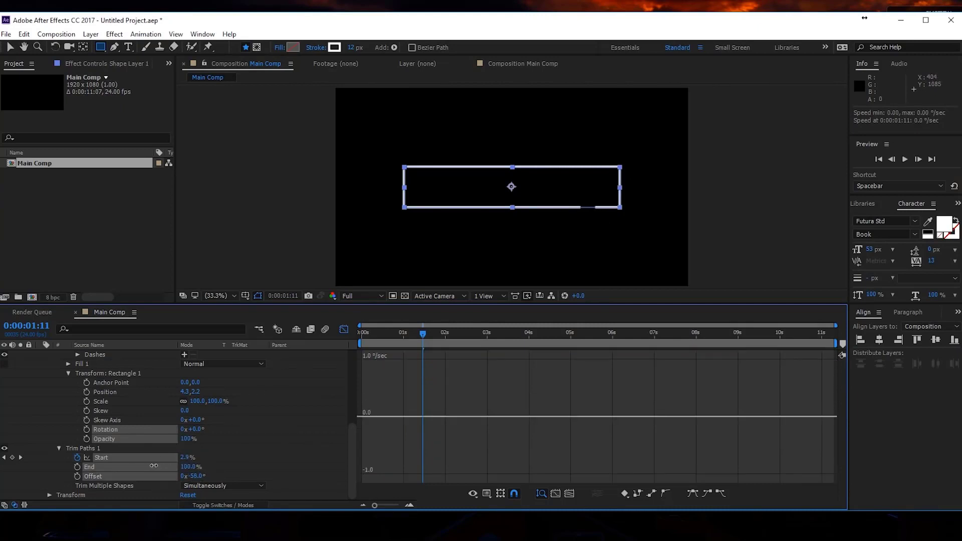
drag(404, 337, 355, 333)
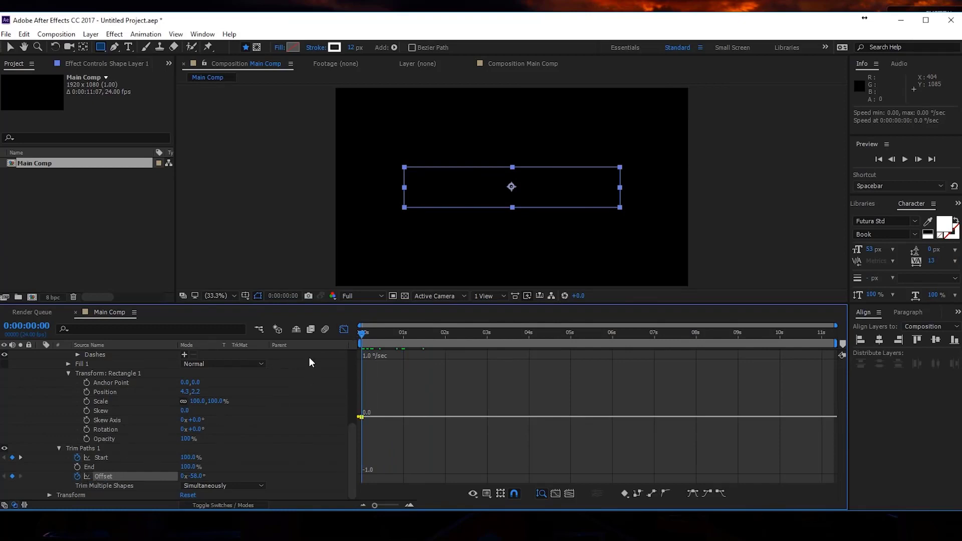
mouse_move(416, 333)
mouse_down()
mouse_move(581, 374)
mouse_move(571, 371)
mouse_up()
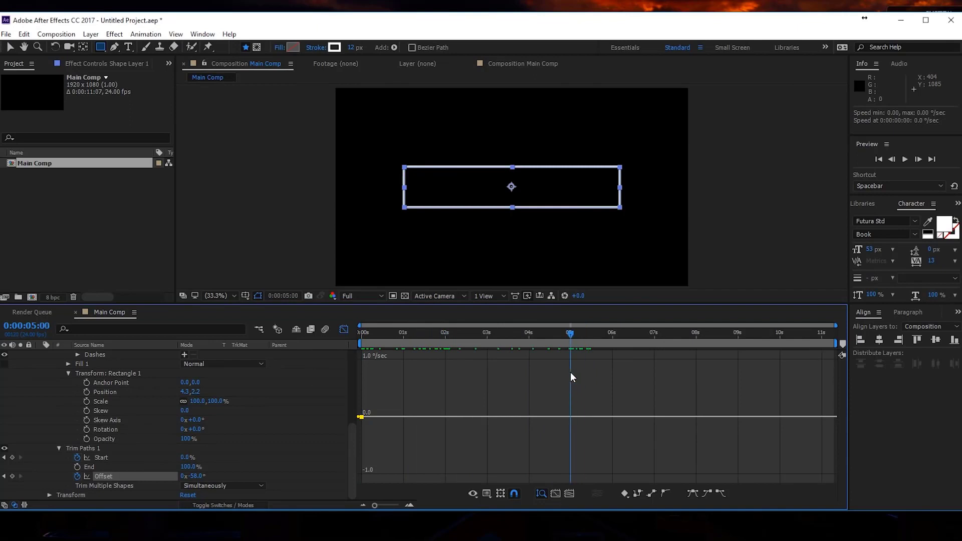
click(206, 476)
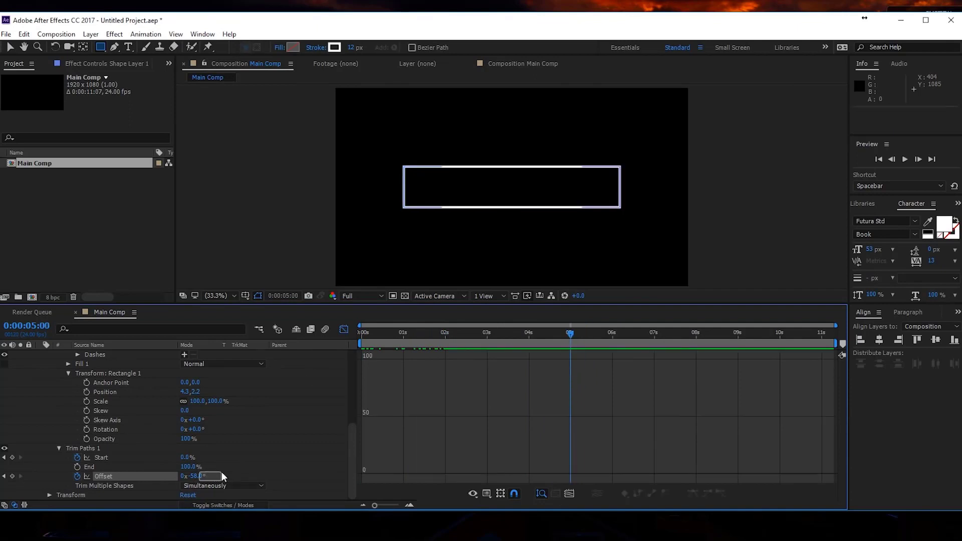
text(-76)
key(Return)
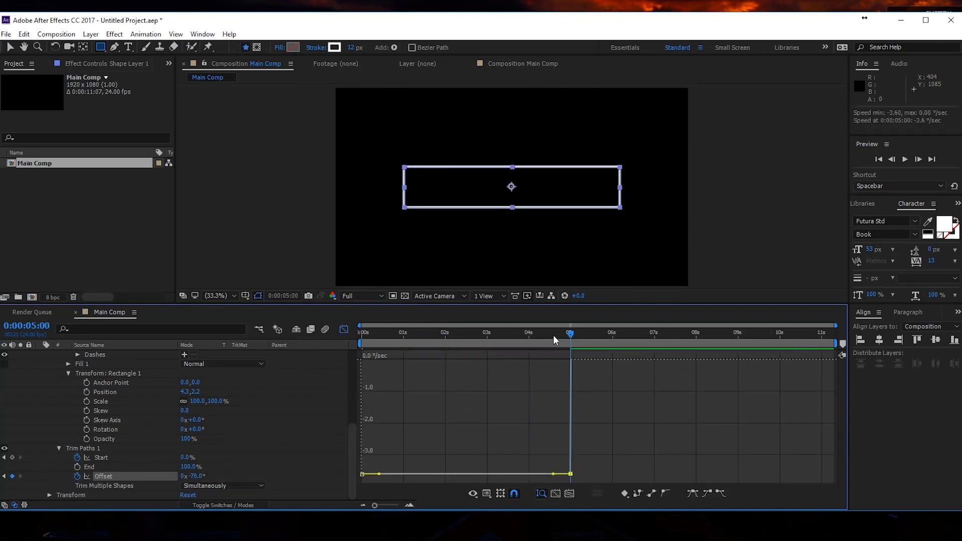
Preview the animation with the added Offset movement, collapse Shape Layer 1's properties and close the graph editor.
mouse_move(553, 335)
mouse_down()
mouse_move(376, 350)
mouse_move(449, 358)
mouse_up()
click(360, 354)
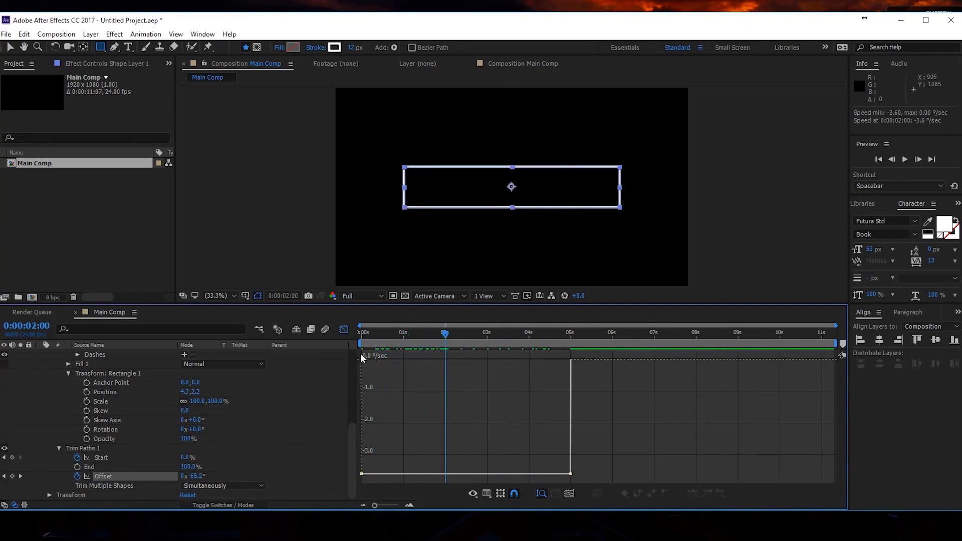
scroll(75, 385, up, 5)
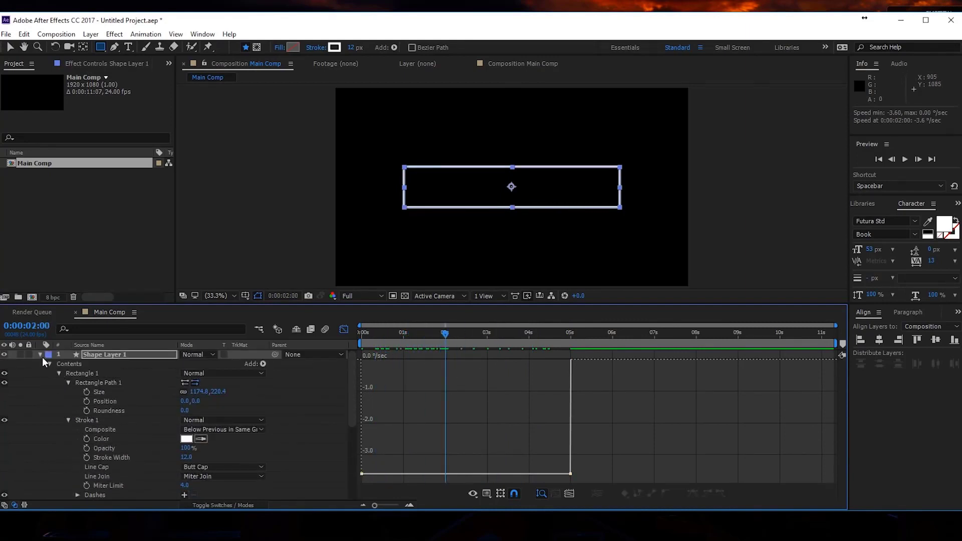
click(40, 354)
key(space)
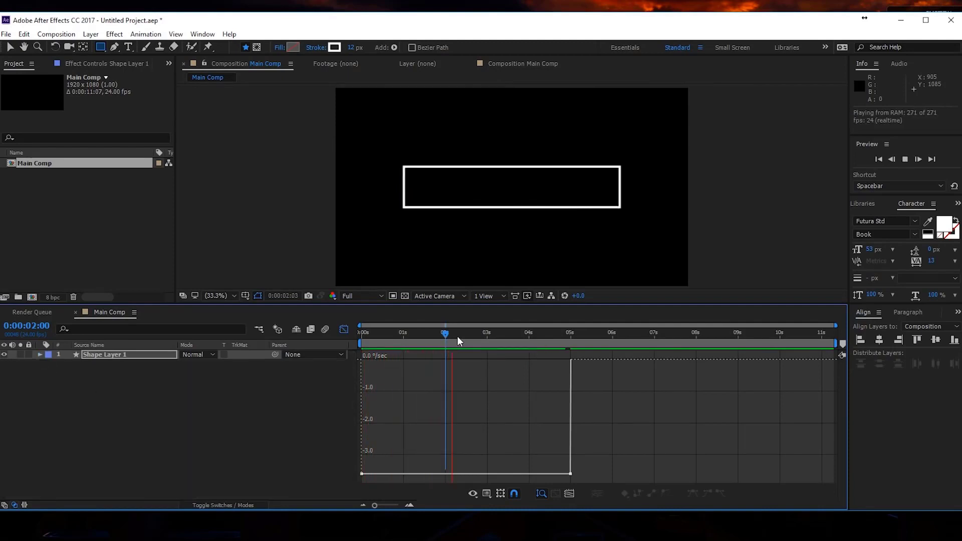
drag(457, 336, 279, 339)
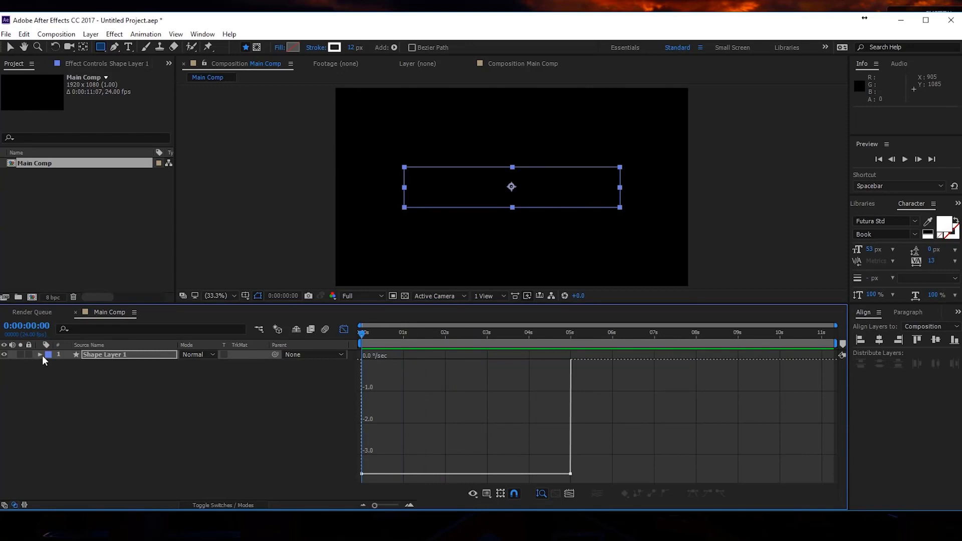
click(344, 329)
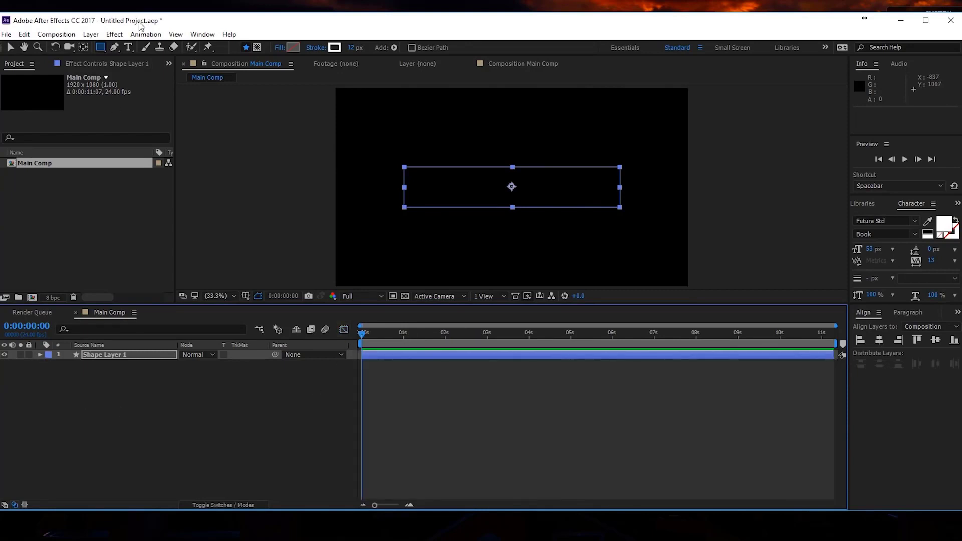
At 0:00:02:18, add a text layer reading "TOLERATED CINEMATICS" below the rectangle.
drag(377, 330, 477, 333)
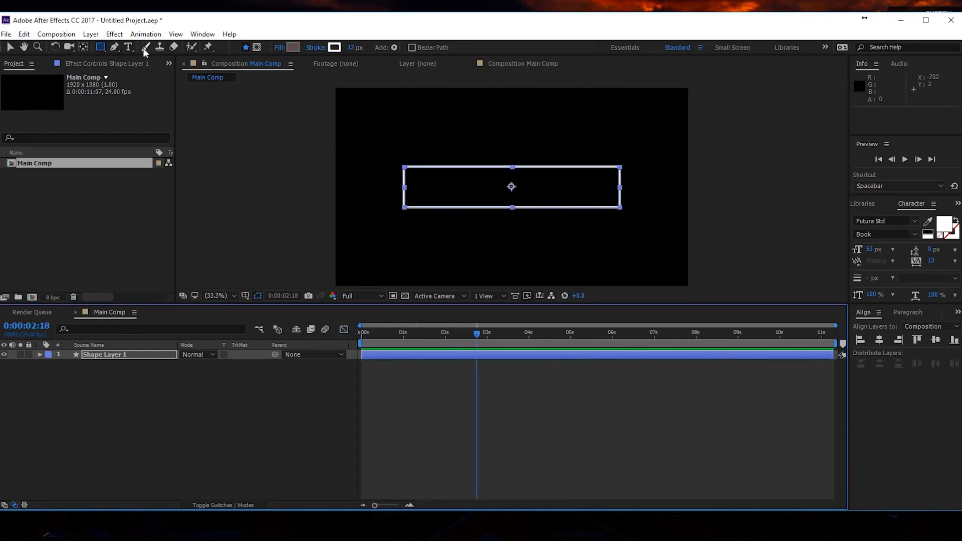
click(129, 48)
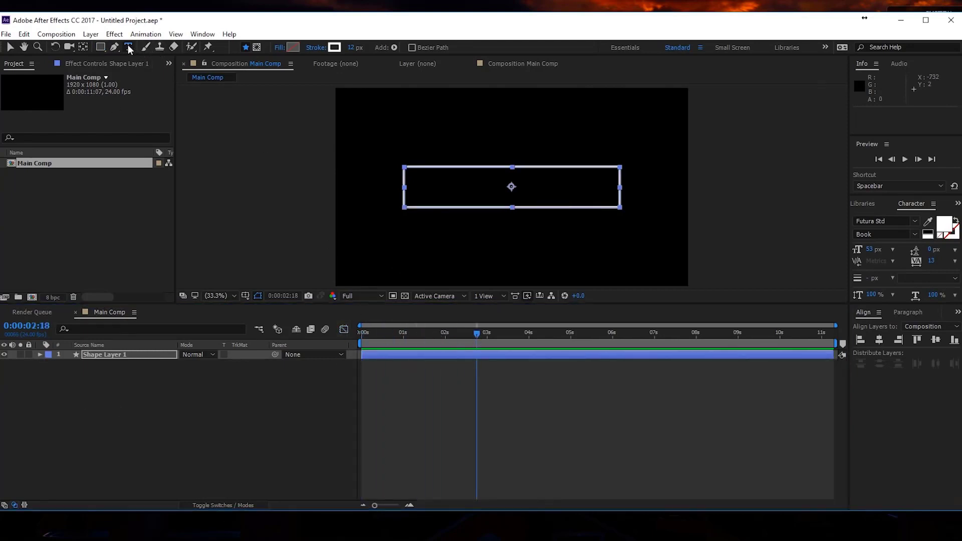
click(460, 252)
text(LERA)
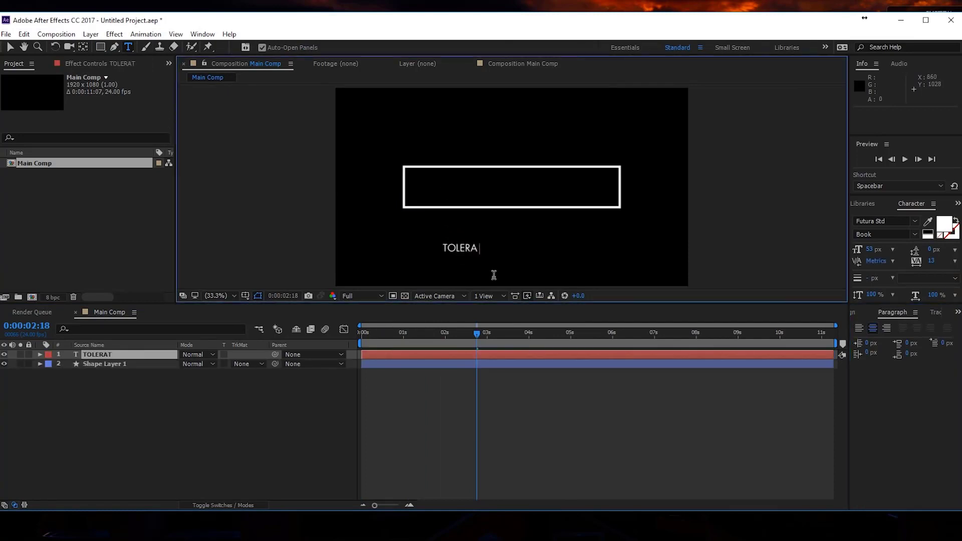
text(TED CINEMATICS)
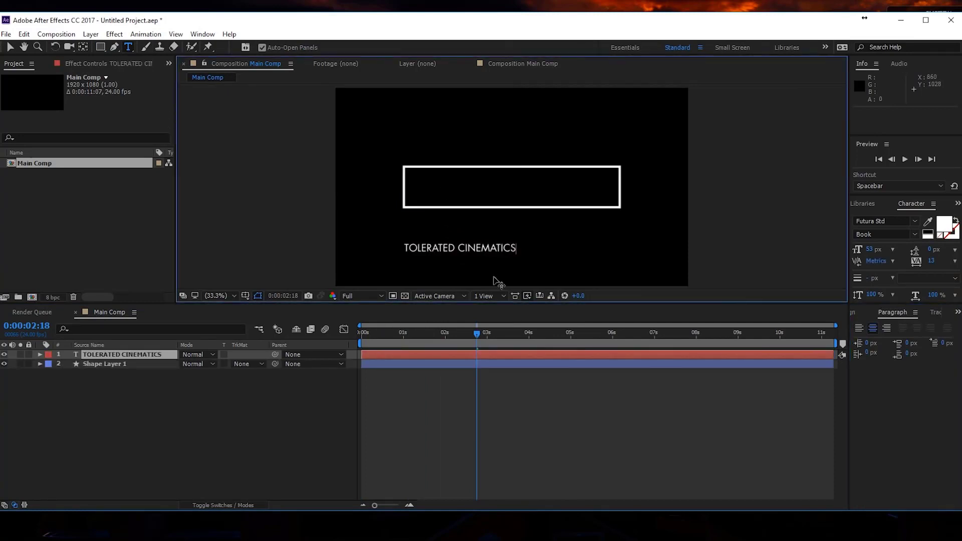
Change the font of the whole "TOLERATED CINEMATICS" text to Lato.
key(ctrl+a)
click(891, 221)
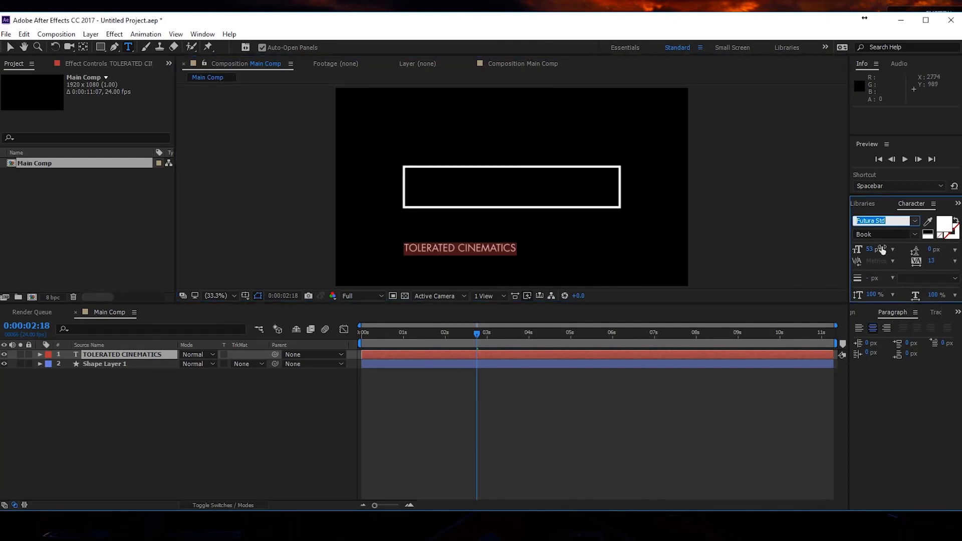
text(Lato)
key(Return)
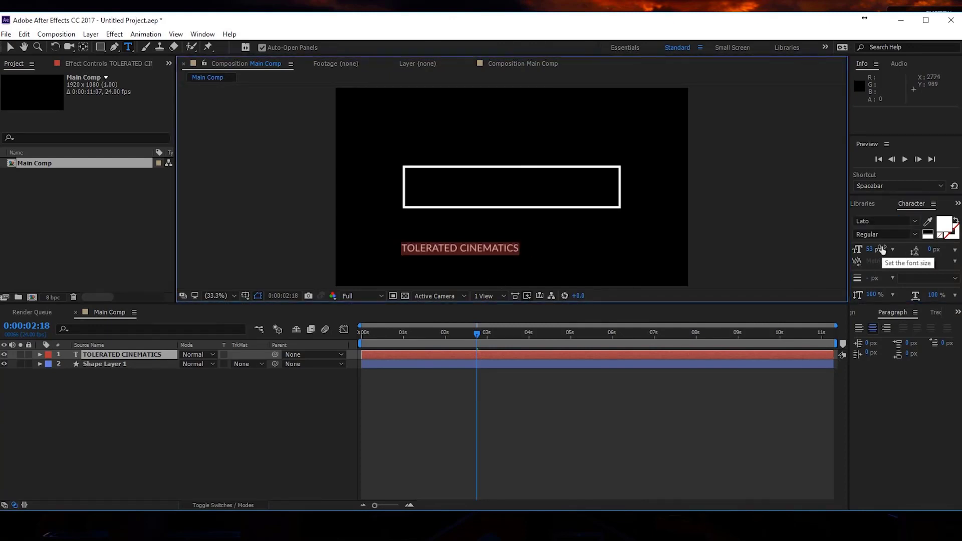
Set the word "TOLERATED" to the Bold style and "CINEMATICS" to Light.
click(458, 247)
shift+click(388, 251)
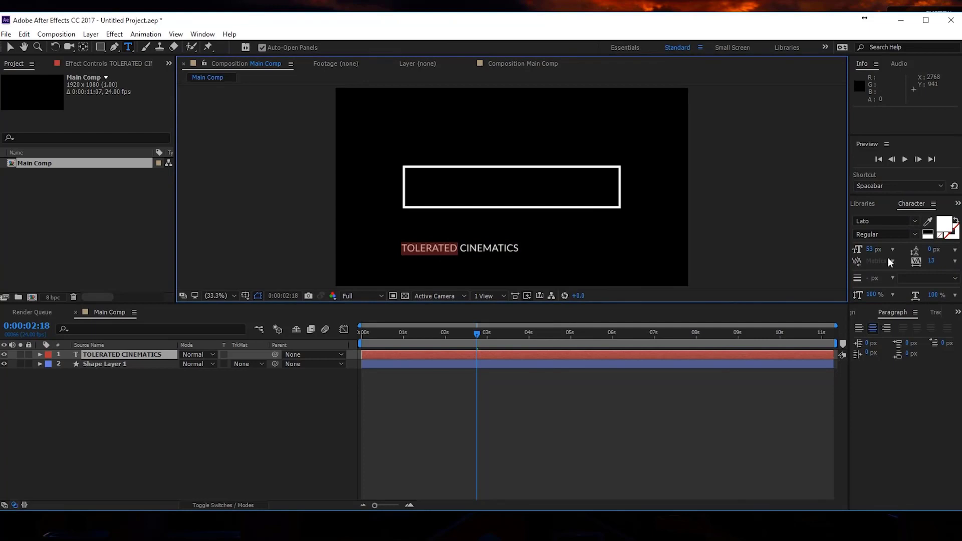
click(914, 235)
click(893, 394)
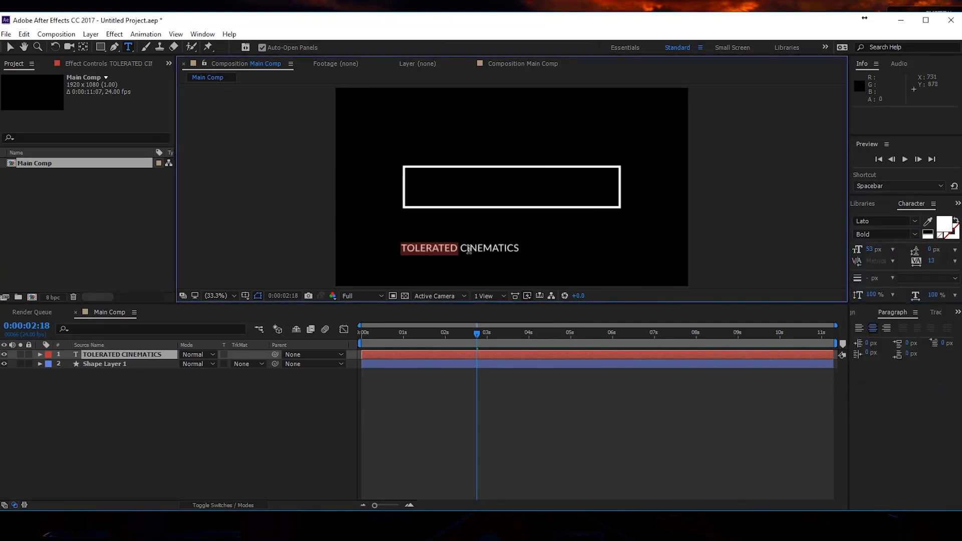
drag(460, 249, 547, 250)
click(908, 236)
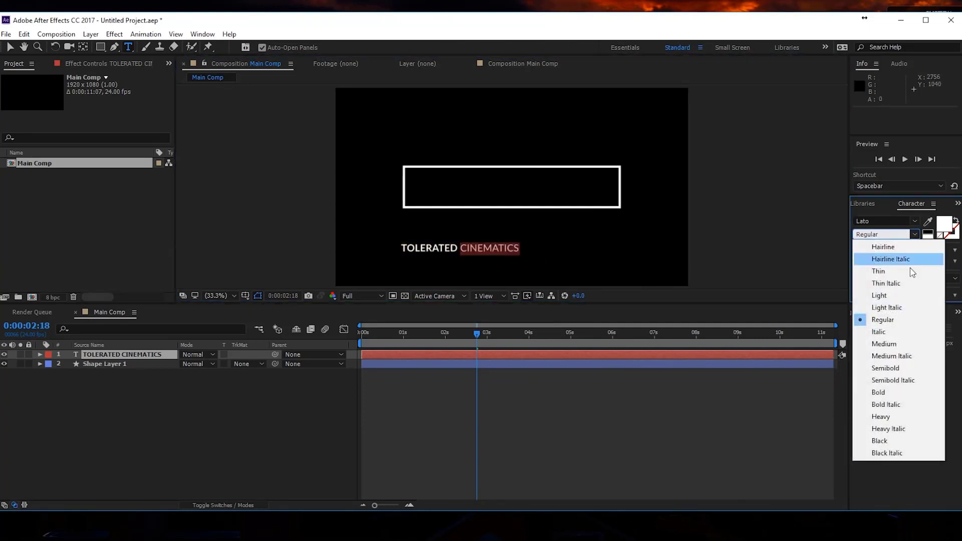
click(902, 296)
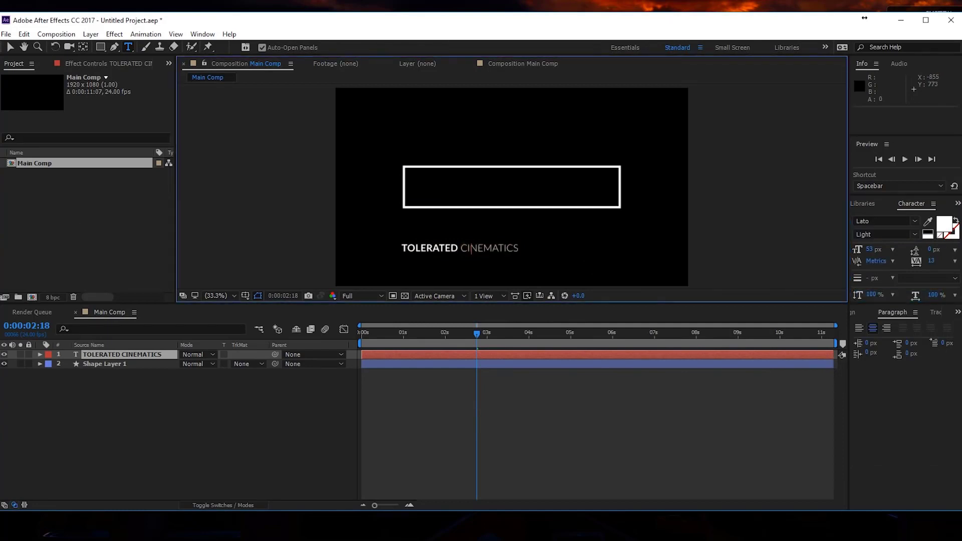
Move the text inside the rectangle outline and enlarge it to a font size of 85 px.
click(10, 48)
drag(415, 241, 485, 188)
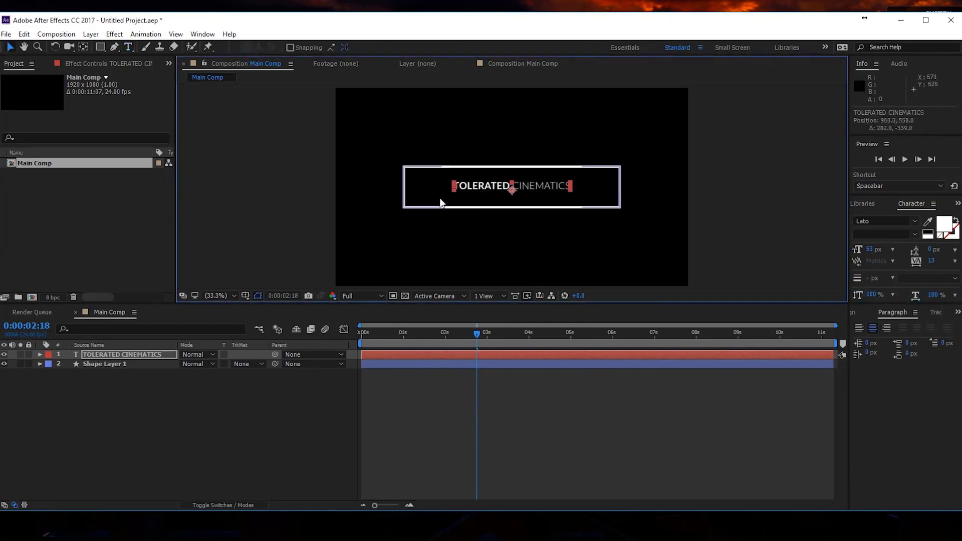
mouse_move(874, 249)
mouse_down()
mouse_move(888, 247)
mouse_move(877, 251)
mouse_up()
Centre the text horizontally and vertically in the composition, nudge it up 1 px and deselect it.
click(863, 312)
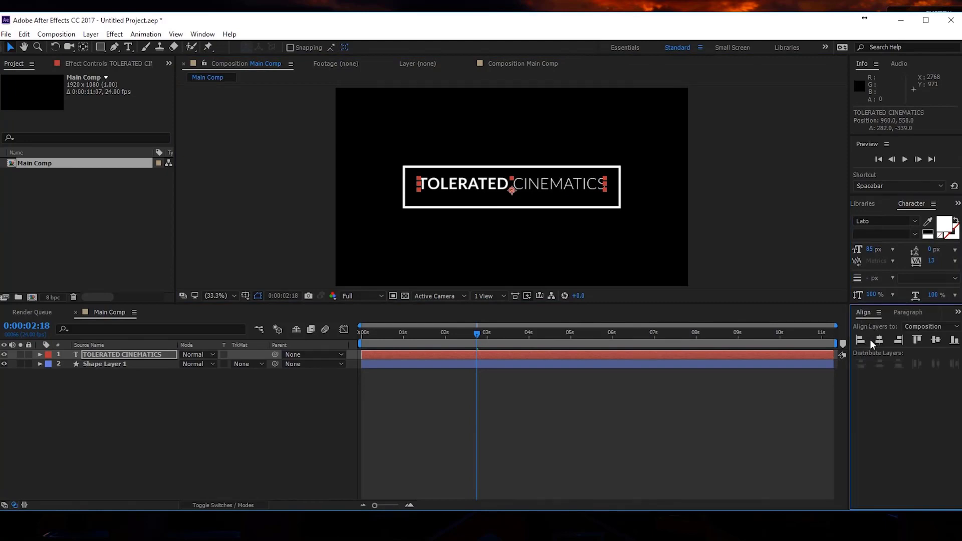
click(932, 344)
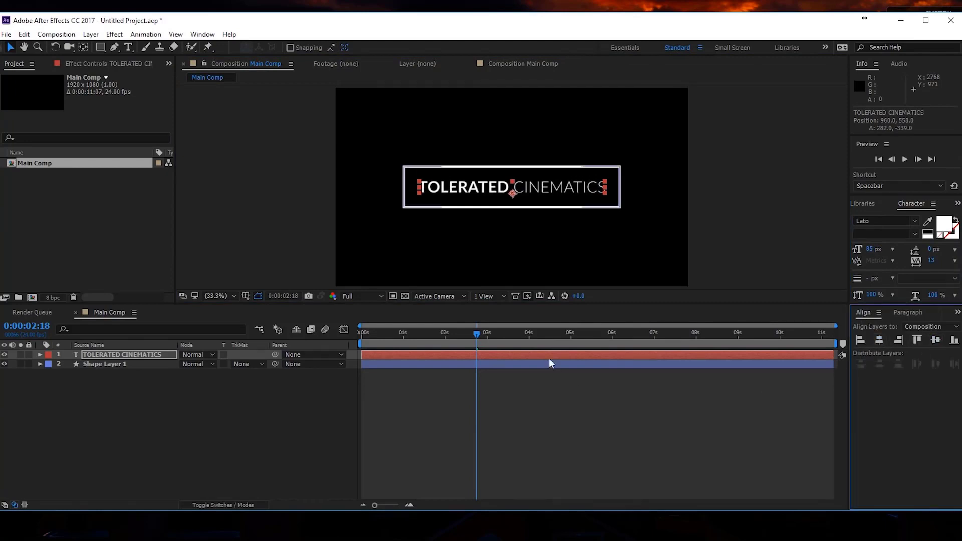
click(606, 198)
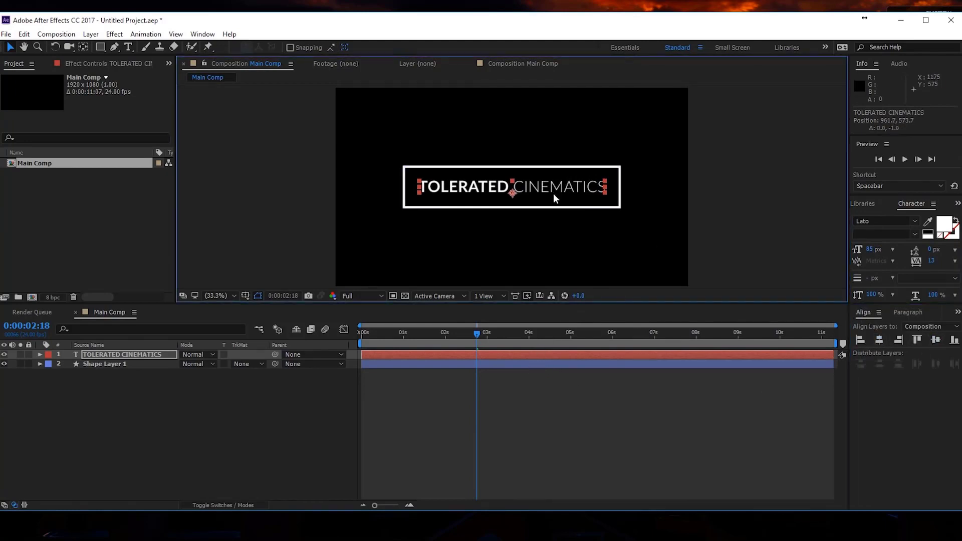
click(647, 133)
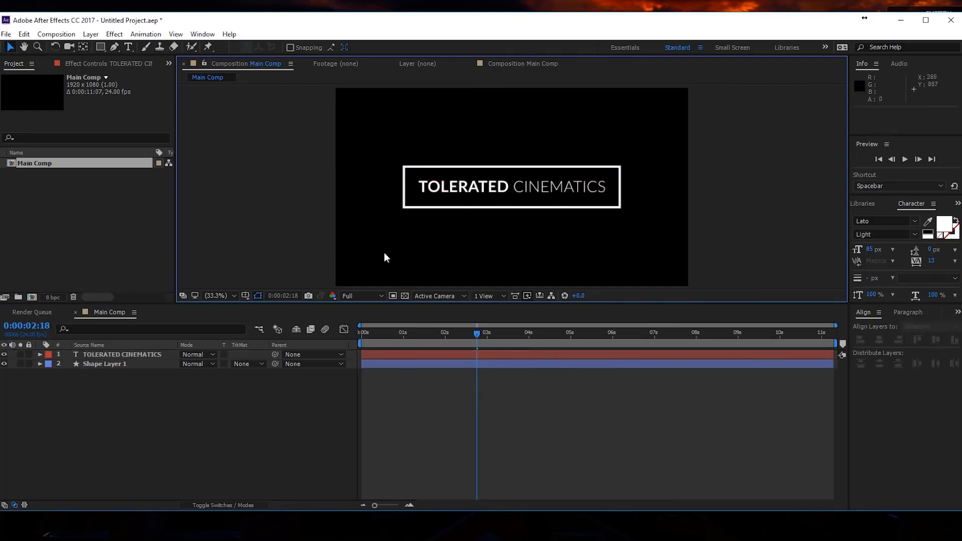
At the start of the timeline, select the text layer, search the presets for "text" and expand the Animate In folder.
drag(365, 333, 292, 344)
click(133, 356)
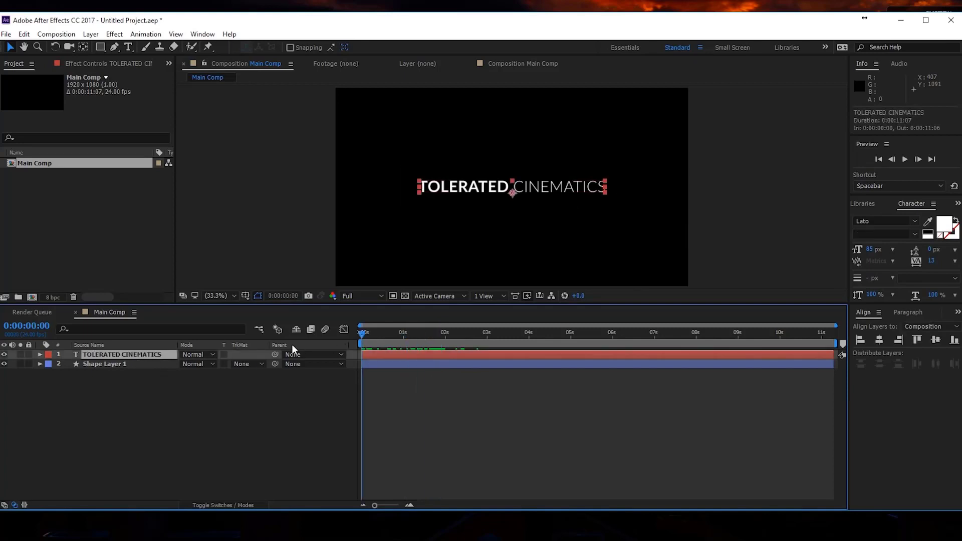
click(869, 203)
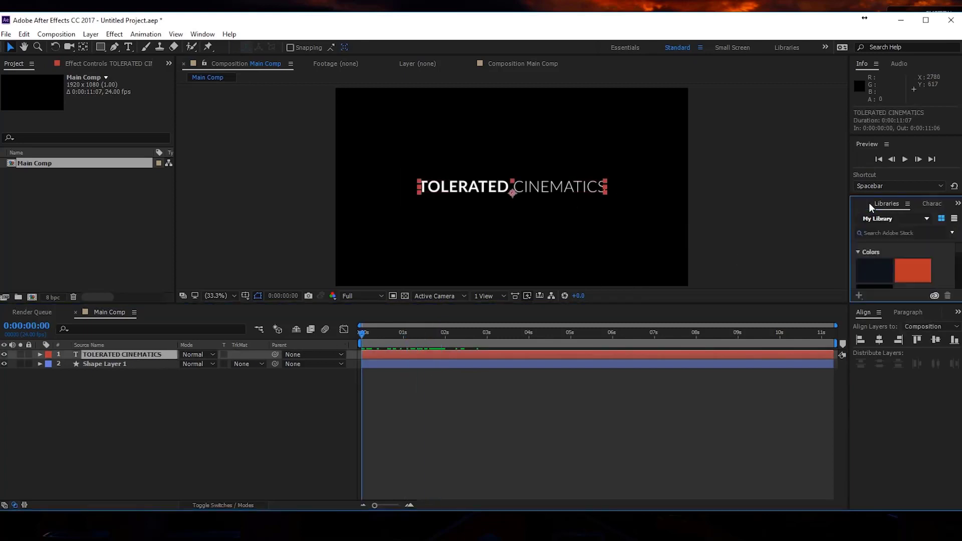
click(877, 217)
text(text)
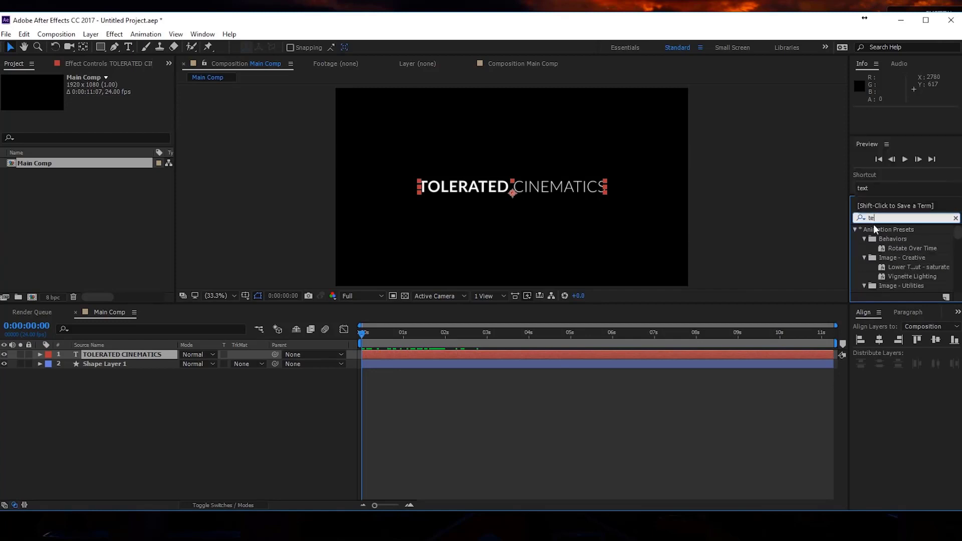
click(853, 230)
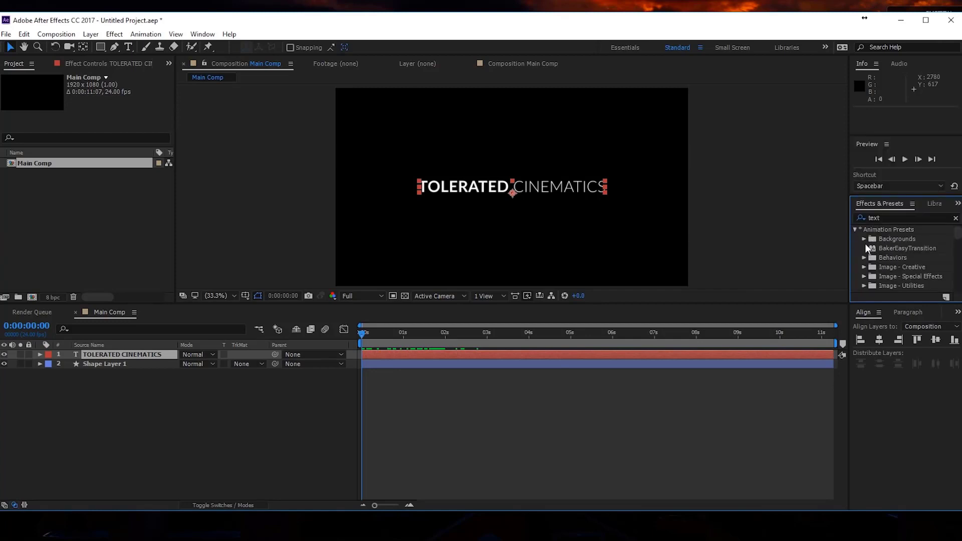
key(Return)
click(886, 218)
key(BackSpace)
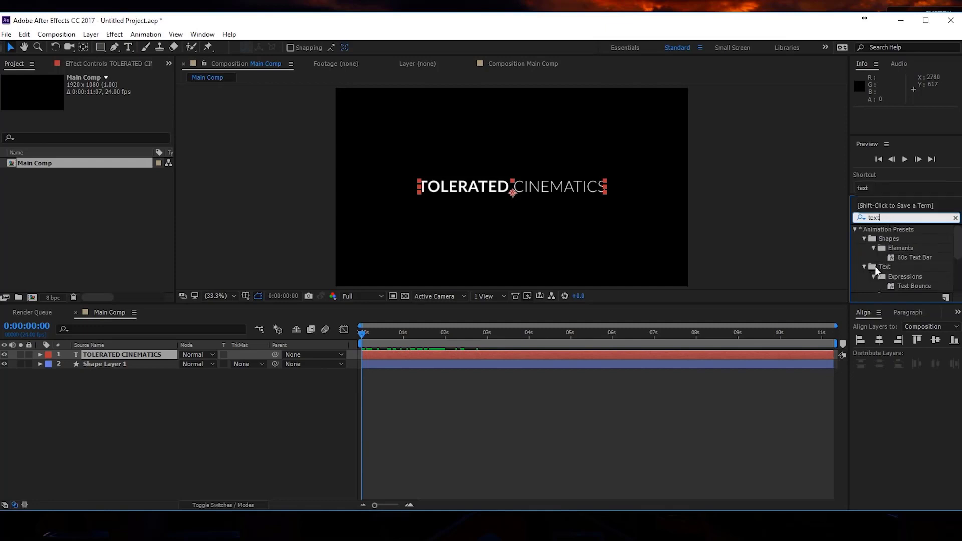
click(865, 267)
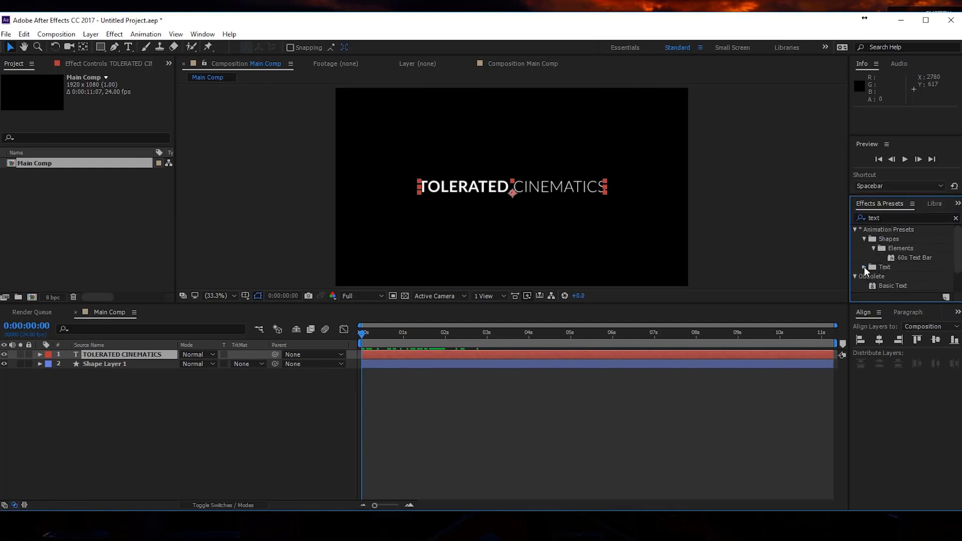
click(864, 266)
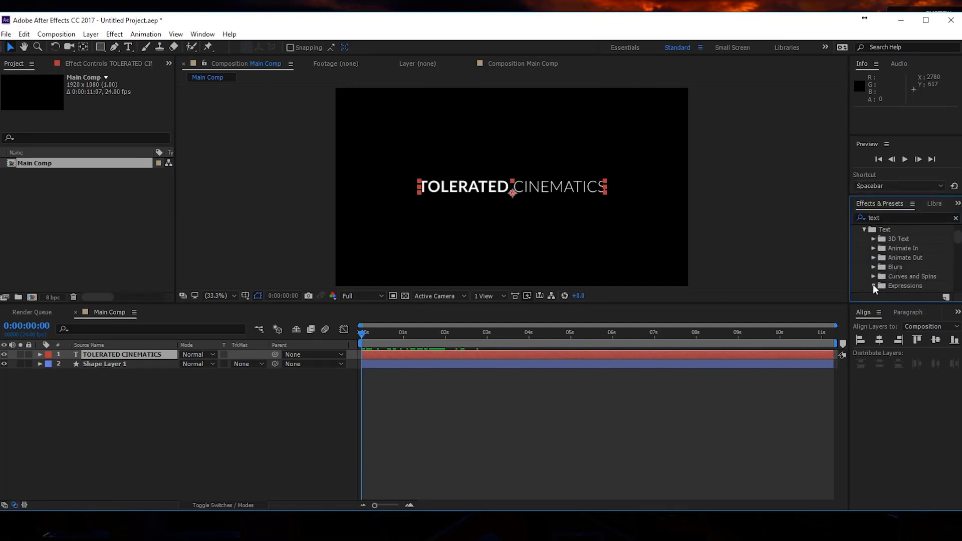
click(873, 249)
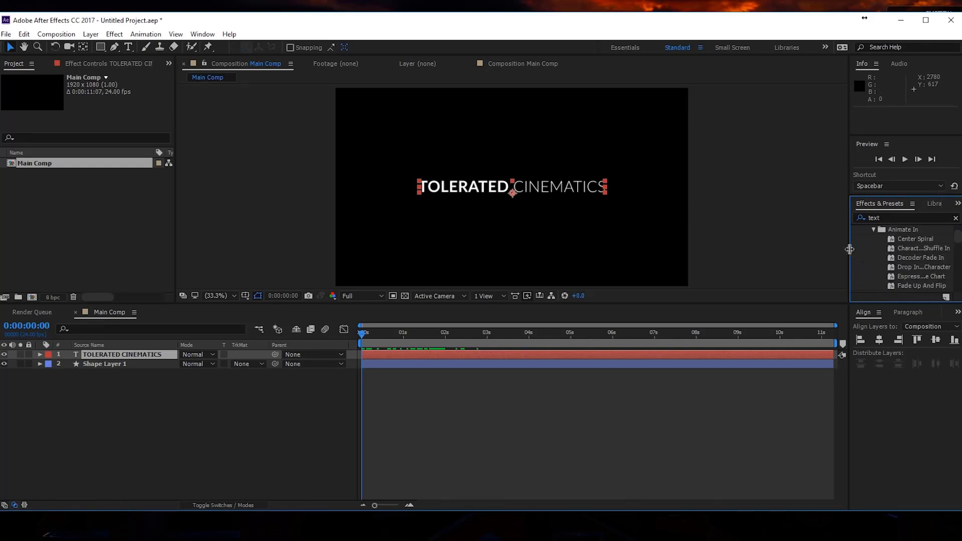
drag(850, 249, 808, 251)
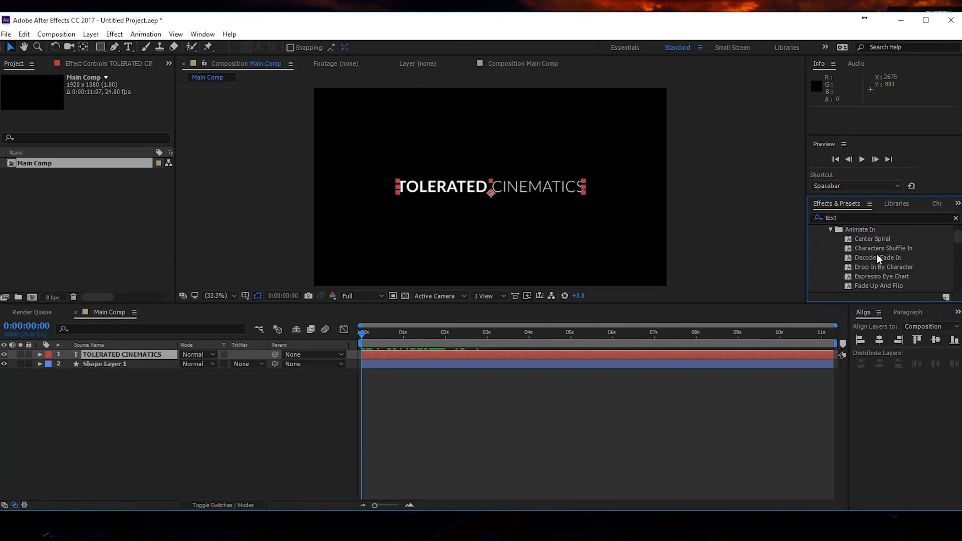
Try the Fade Up Characters preset on the "TOLERATED CINEMATICS" text and undo it.
click(873, 276)
click(880, 268)
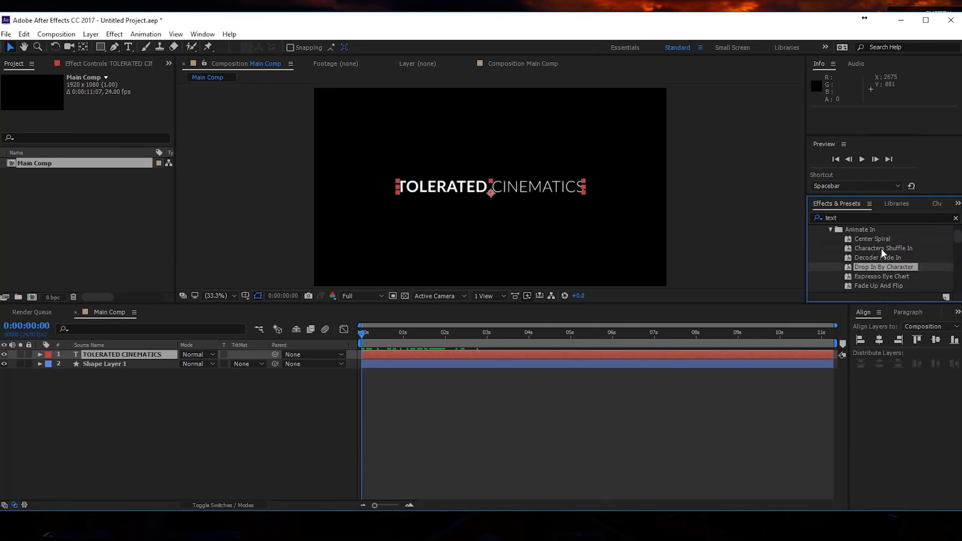
scroll(881, 248, down, 1)
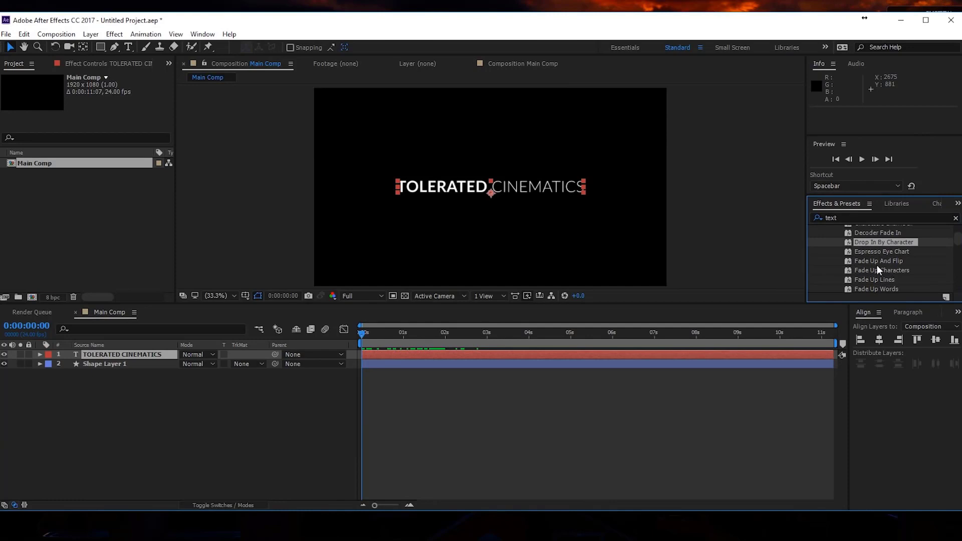
click(875, 270)
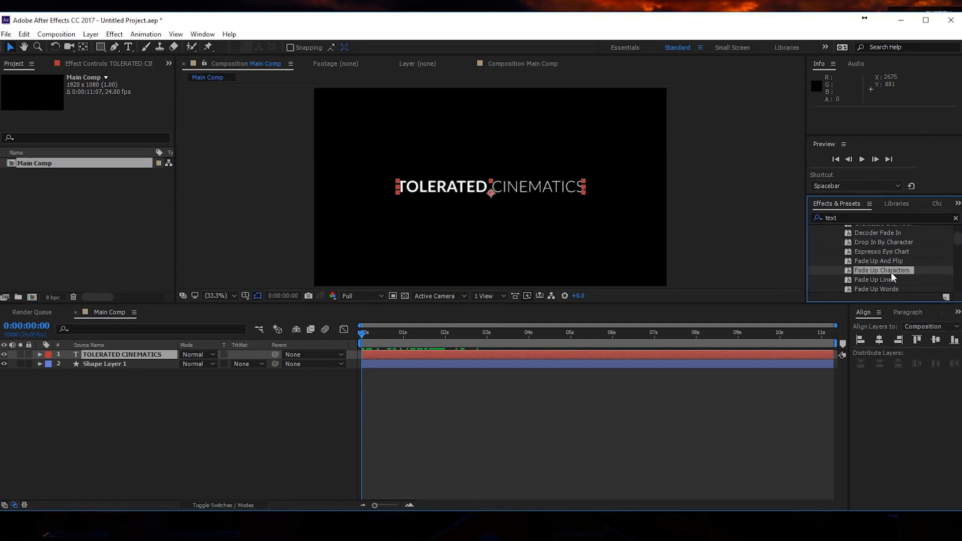
drag(891, 273, 545, 185)
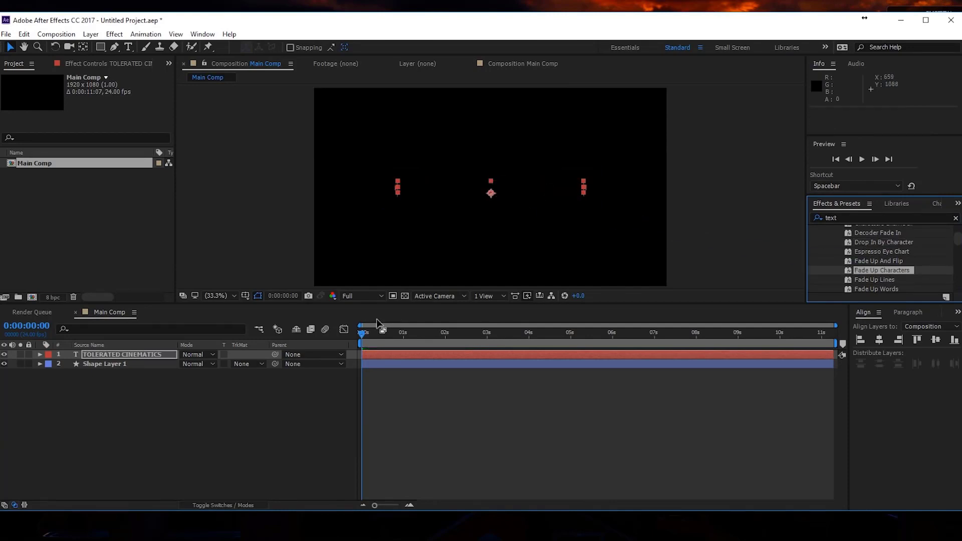
mouse_move(362, 334)
mouse_down()
mouse_move(423, 341)
mouse_move(364, 339)
mouse_up()
key(ctrl+z)
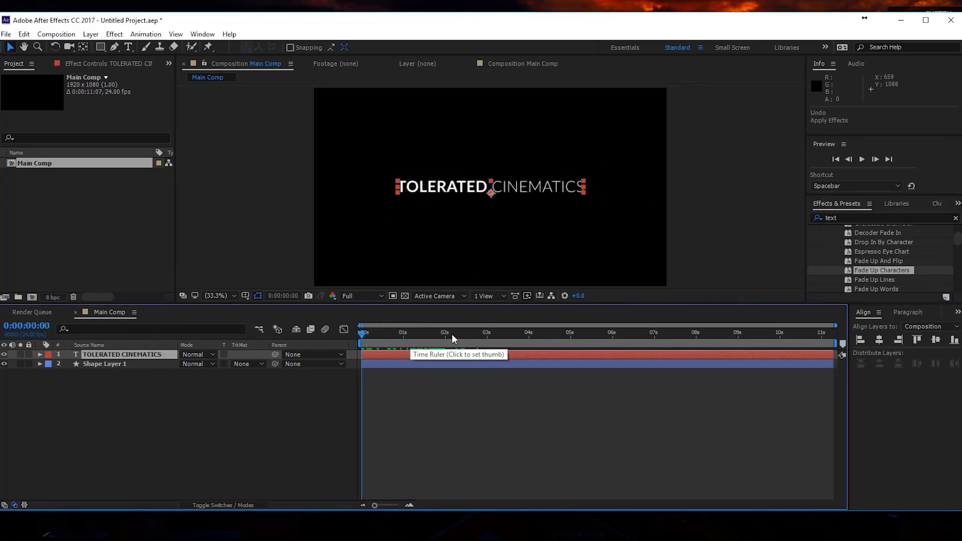
Apply the Random Fade Up preset to the "TOLERATED CINEMATICS" text and preview the animation.
click(879, 280)
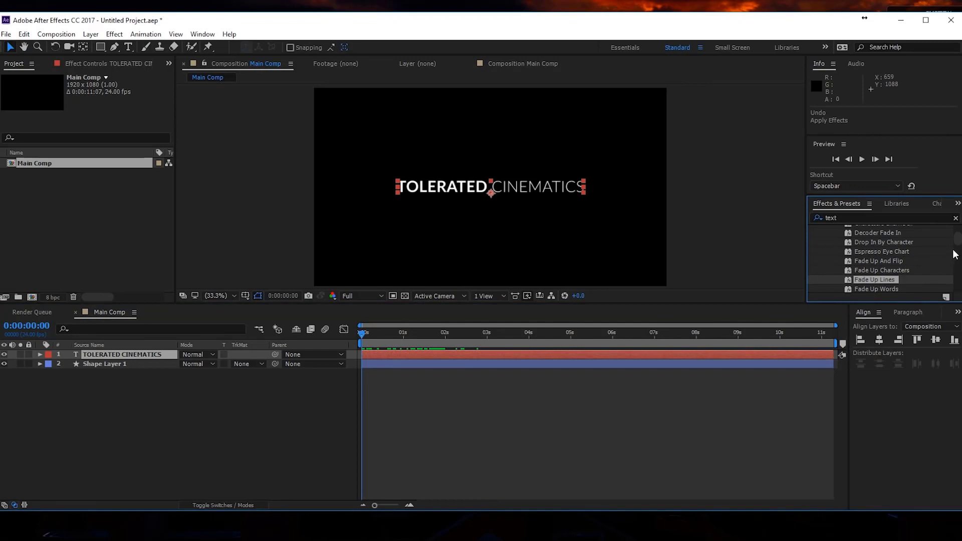
scroll(911, 264, down, 1)
scroll(914, 270, down, 1)
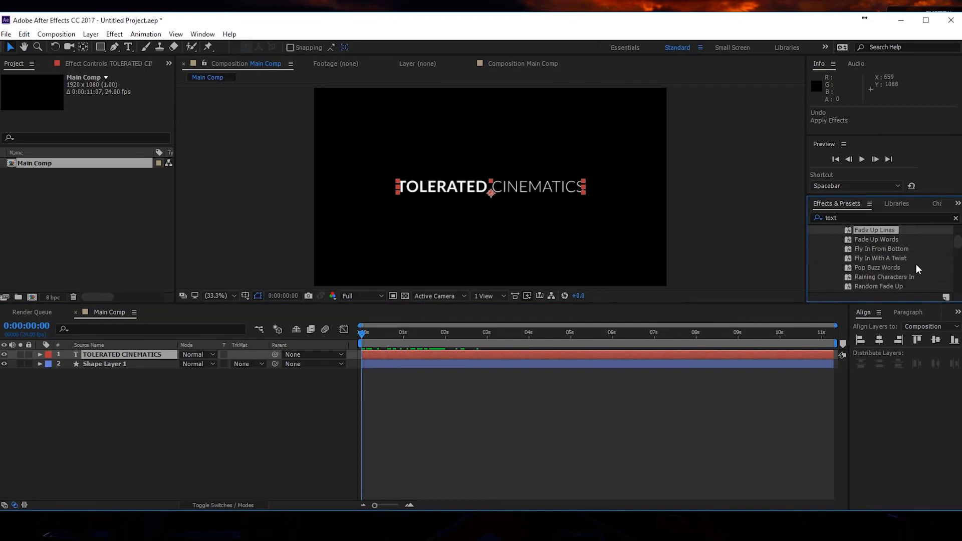
scroll(915, 266, down, 1)
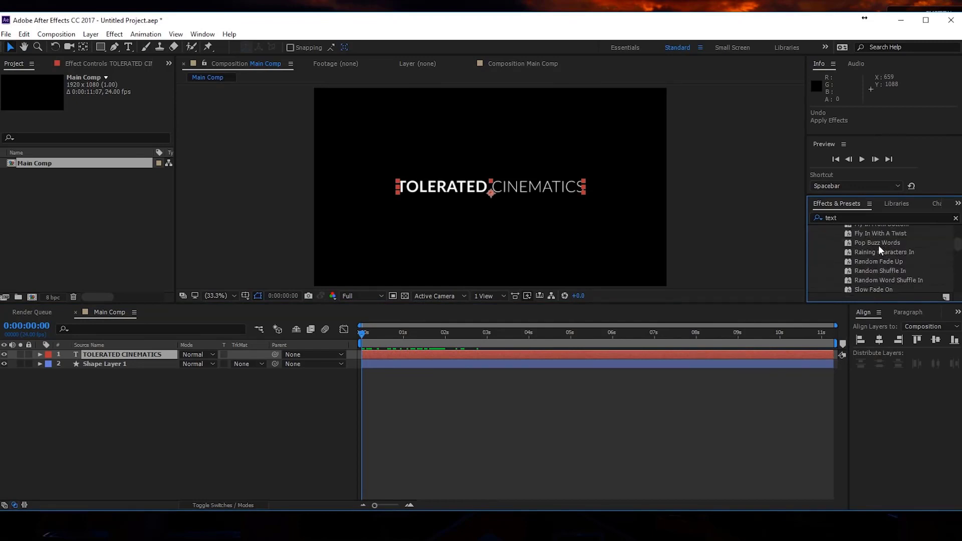
drag(883, 263, 421, 342)
click(453, 374)
key(space)
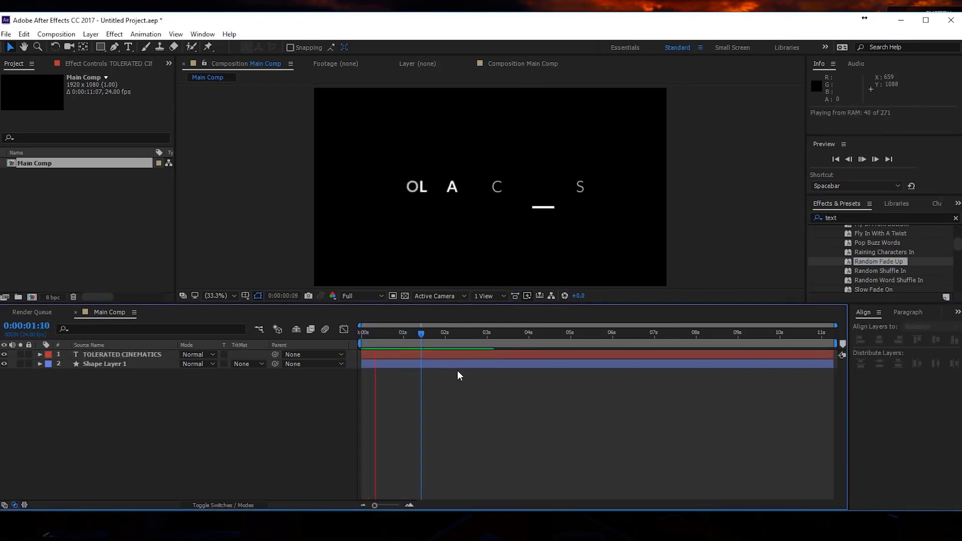
click(435, 356)
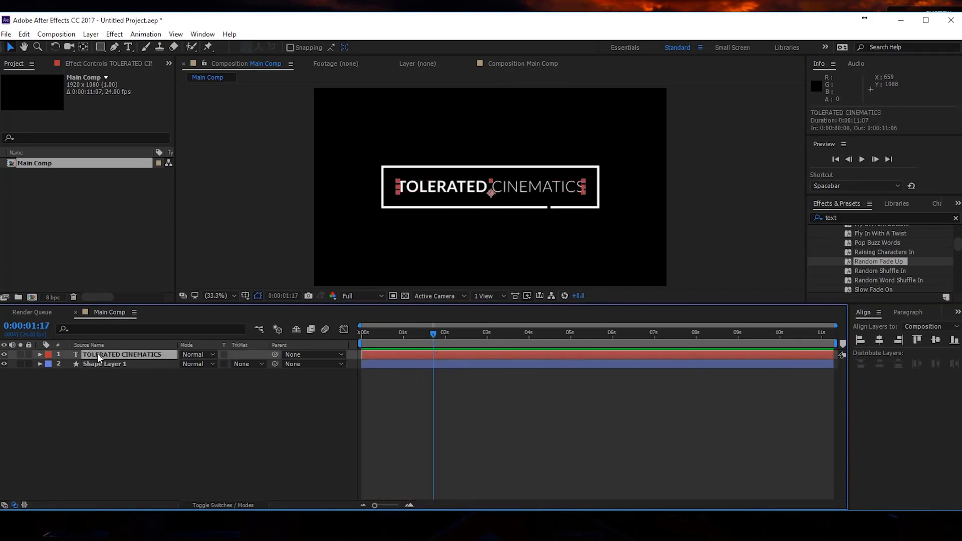
Reveal both layers' keyframes, move the outline's last Start keyframe to just after the 1-second mark and preview the animation.
key(u)
drag(423, 373, 412, 395)
click(408, 384)
key(u)
key(space)
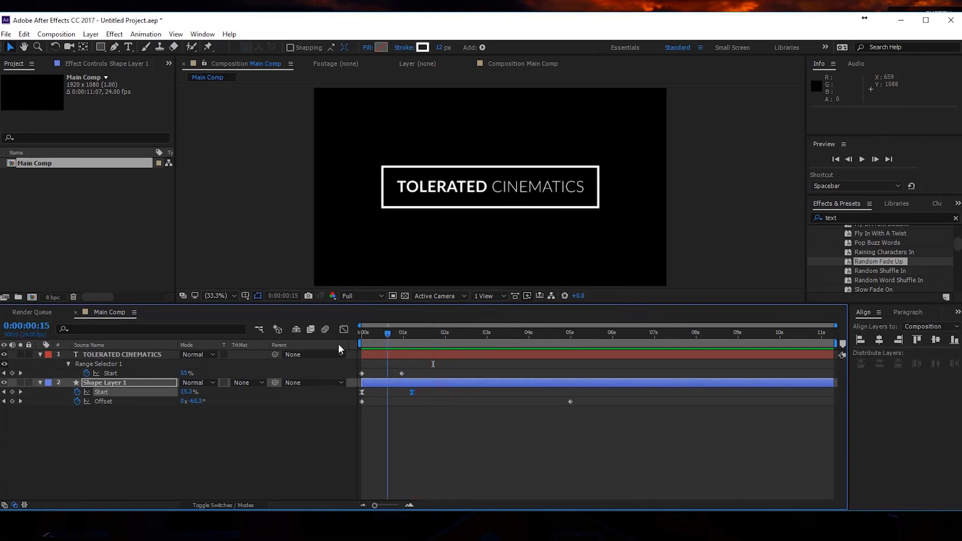
key(Home)
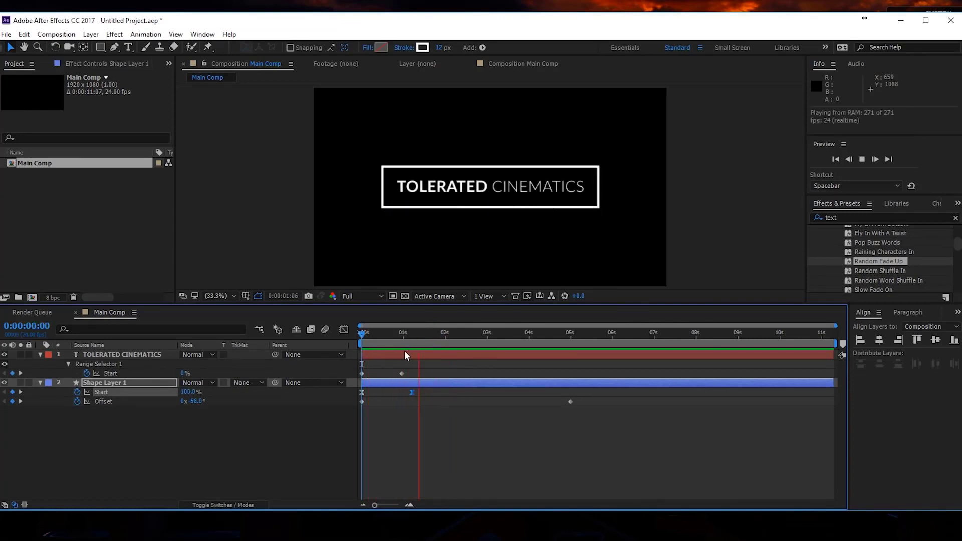
key(space)
With the current time at 0:00:01:13, duplicate the text layer and expand the copy's Text properties.
drag(369, 345, 428, 357)
click(144, 355)
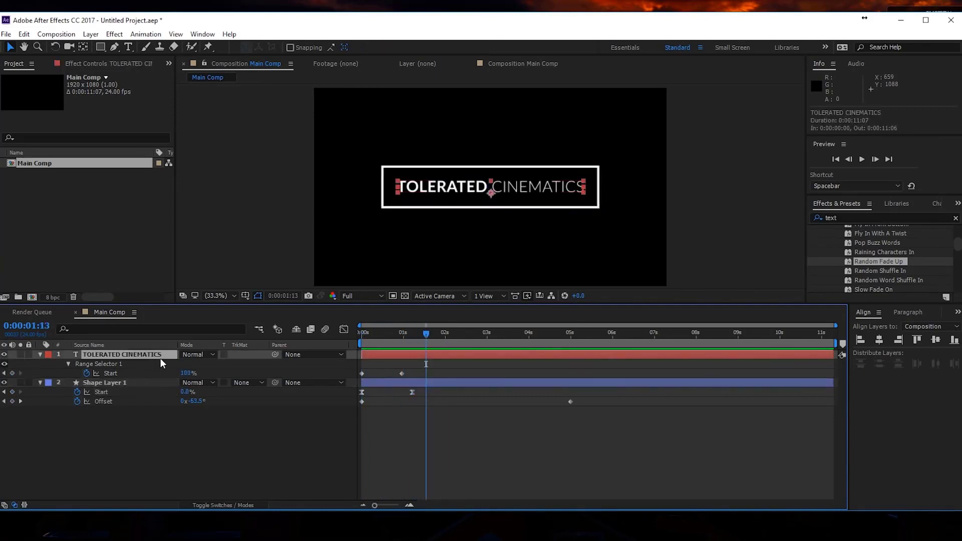
key(ctrl+d)
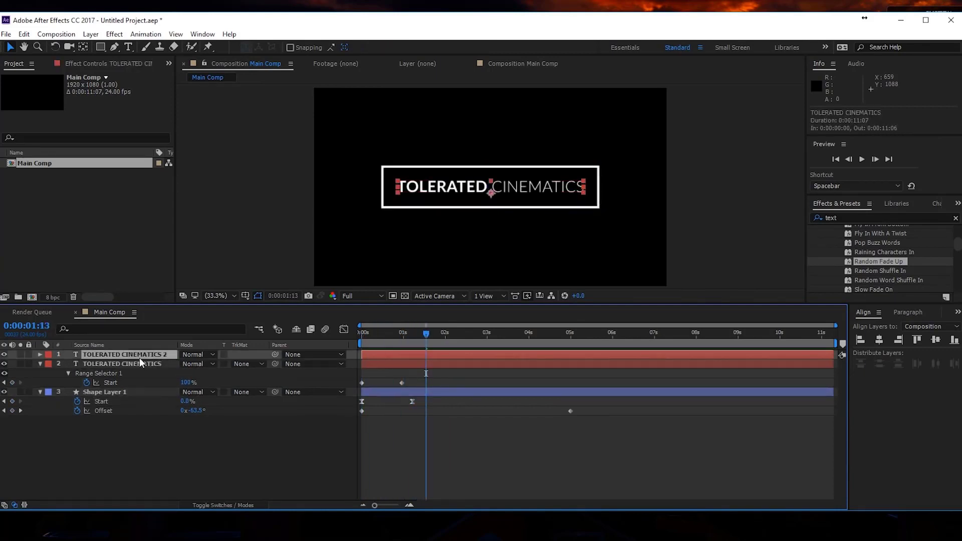
click(40, 354)
click(49, 365)
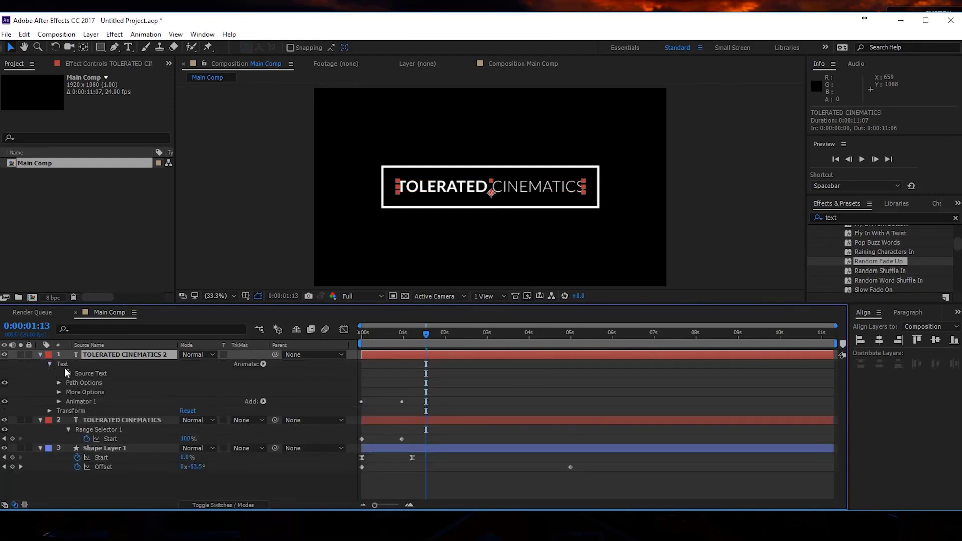
Link the duplicate text layer's Source Text to the original's with the expression thisComp.layer("TOLERATED CINEMATICS").text.sourceText.
shift+click(41, 420)
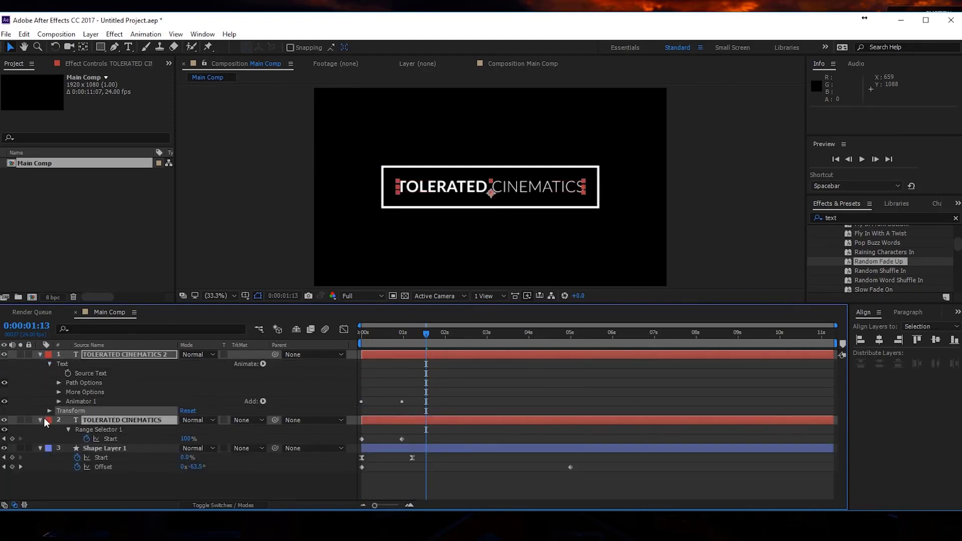
click(41, 420)
click(45, 401)
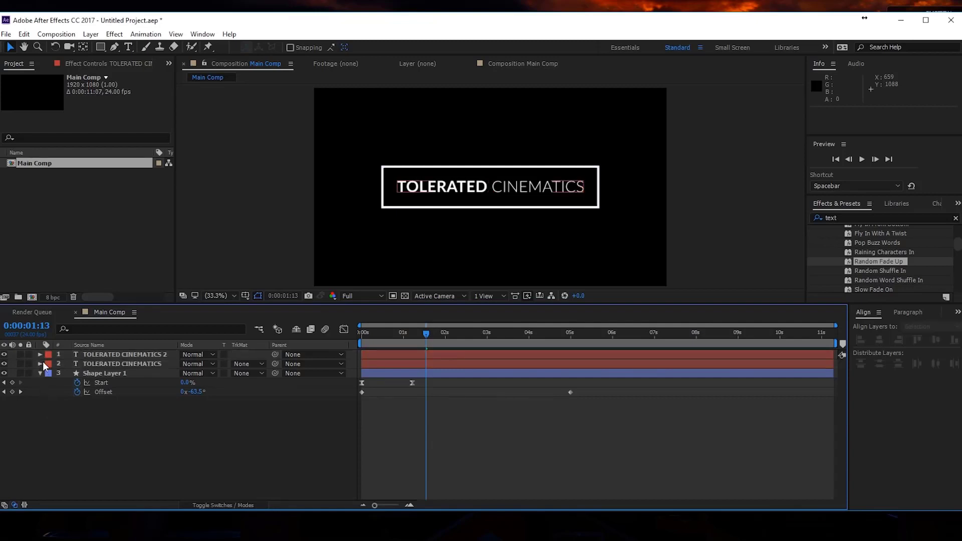
click(40, 364)
click(40, 355)
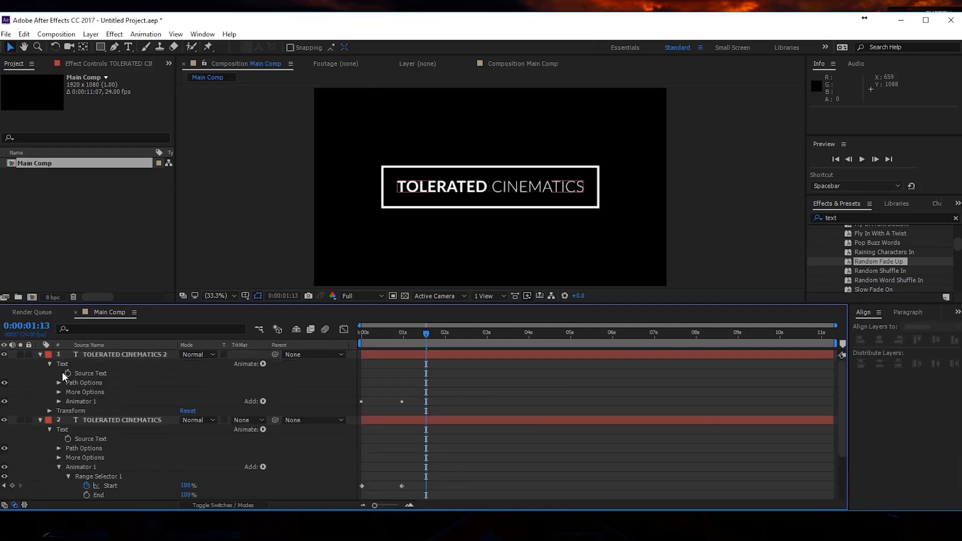
click(91, 437)
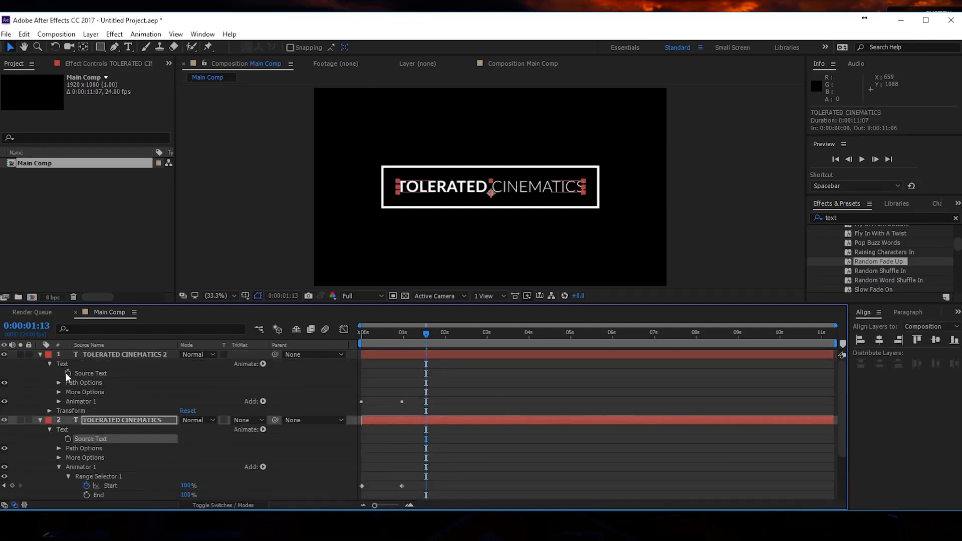
key(ctrl+Up)
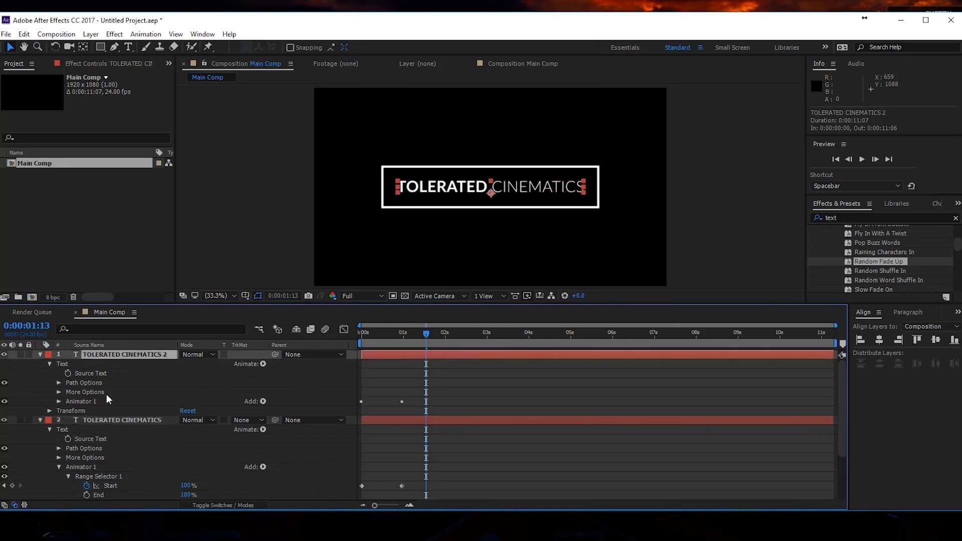
alt+click(68, 372)
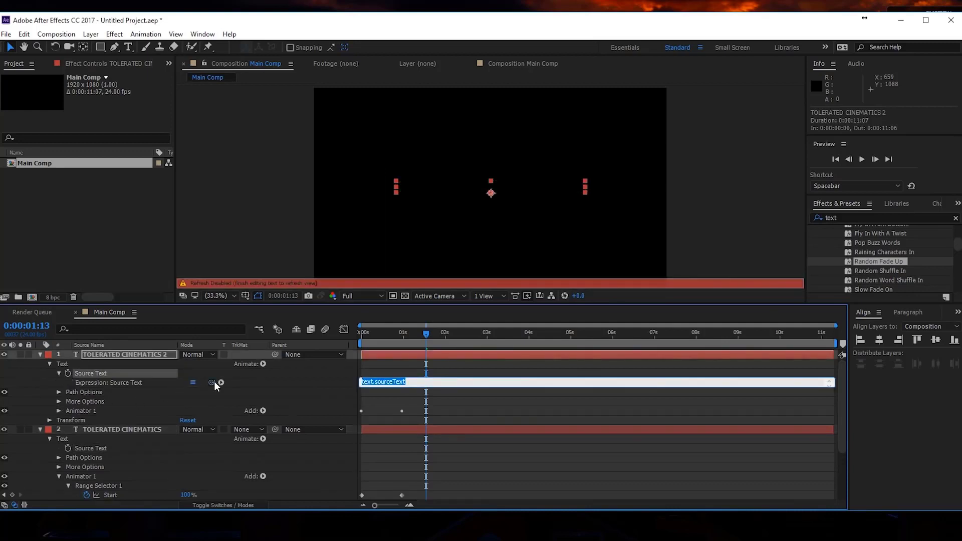
drag(212, 382, 110, 447)
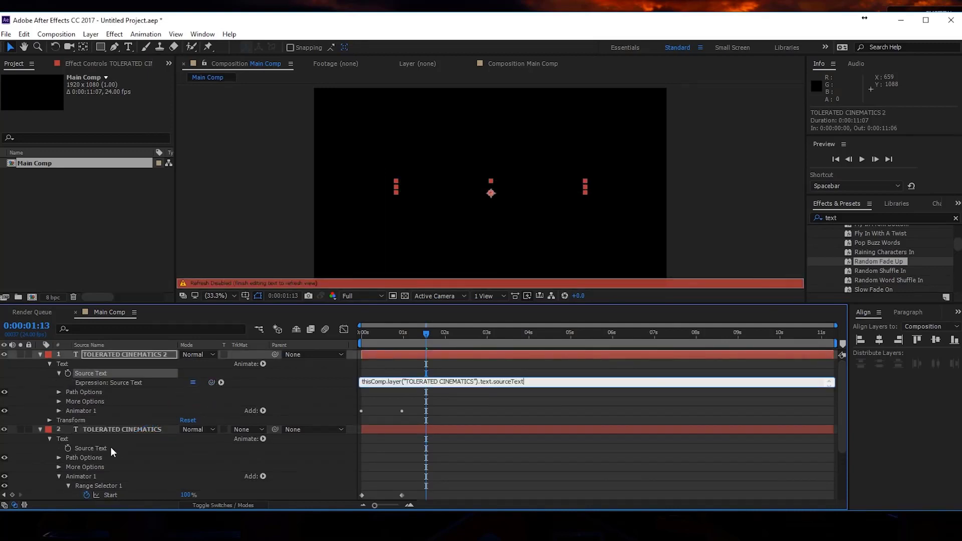
click(455, 454)
click(454, 430)
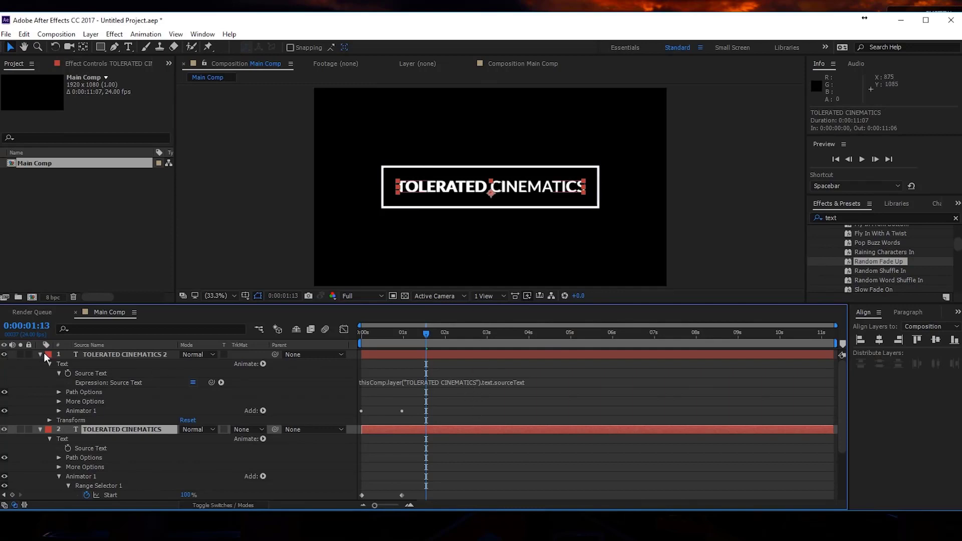
Scale the duplicate text layer to 296% and move it 66 px down so it lies over the title.
click(97, 354)
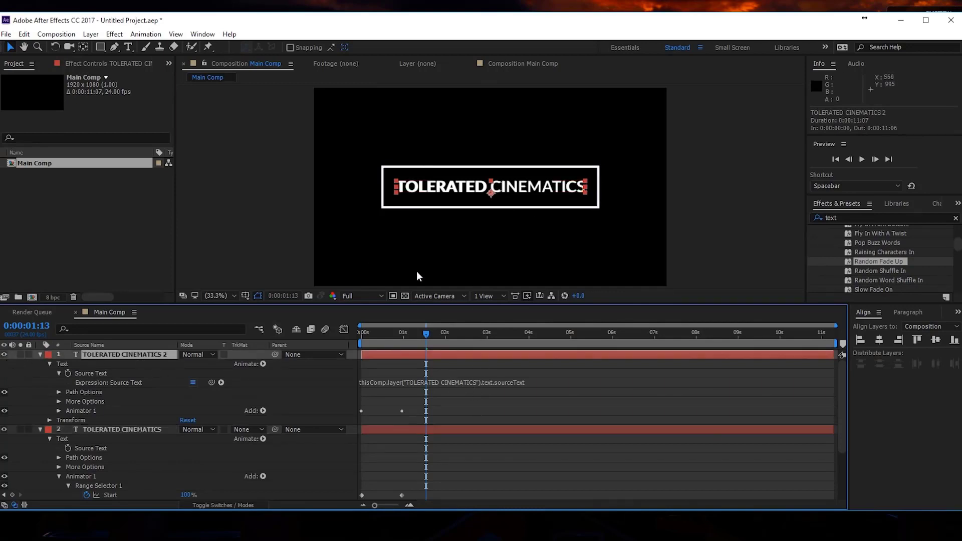
key(s)
drag(211, 363, 311, 362)
drag(453, 191, 454, 202)
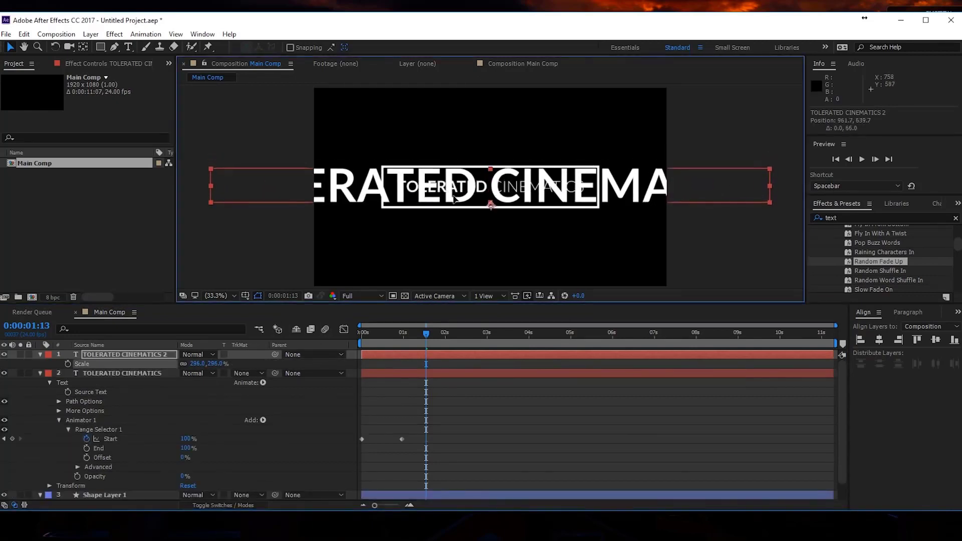
Collapse the duplicate text layer's properties and lock the layer.
click(40, 354)
click(28, 353)
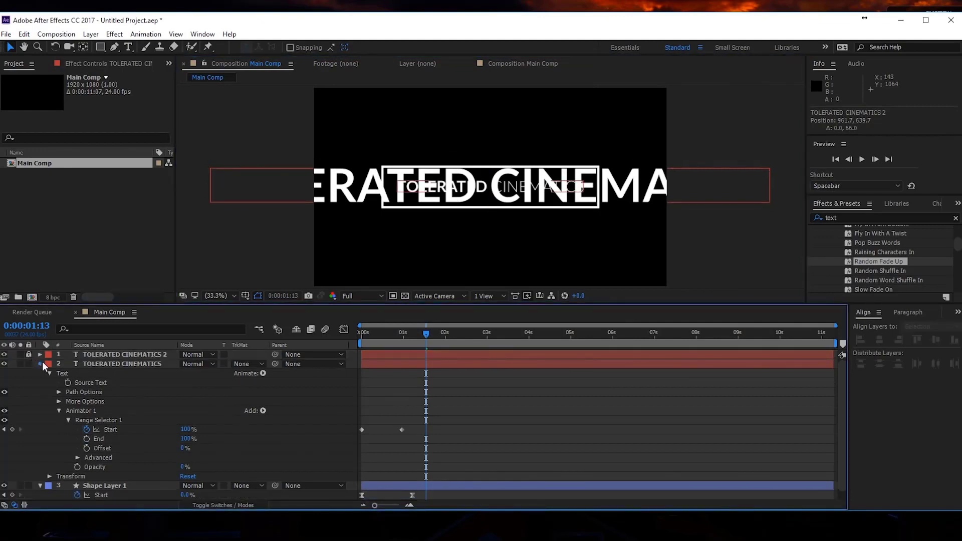
Collapse the original TOLERATED CINEMATICS text layer's properties in the timeline.
click(42, 362)
click(111, 364)
click(177, 356)
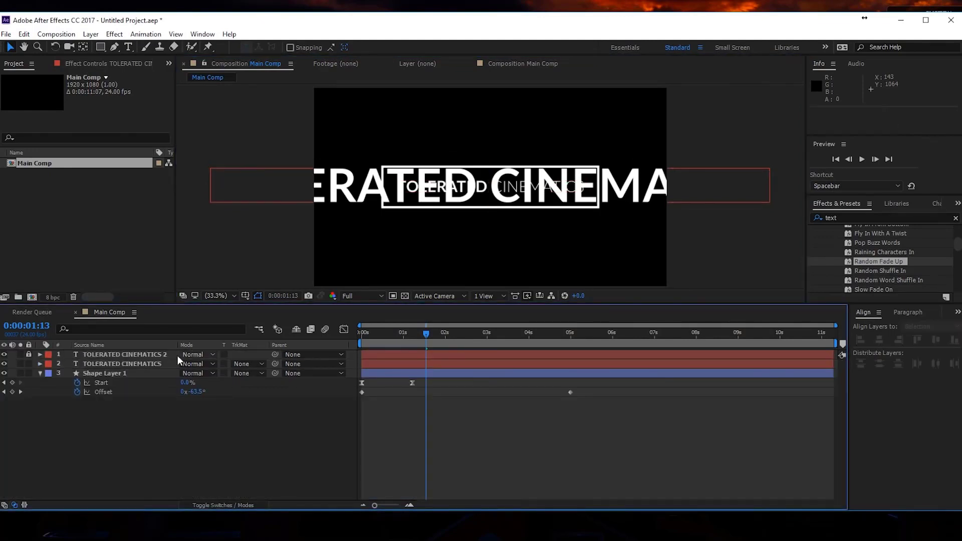
Test the text link by replacing the original title with "d", undo the replacement, and deselect all layers.
click(150, 363)
click(128, 47)
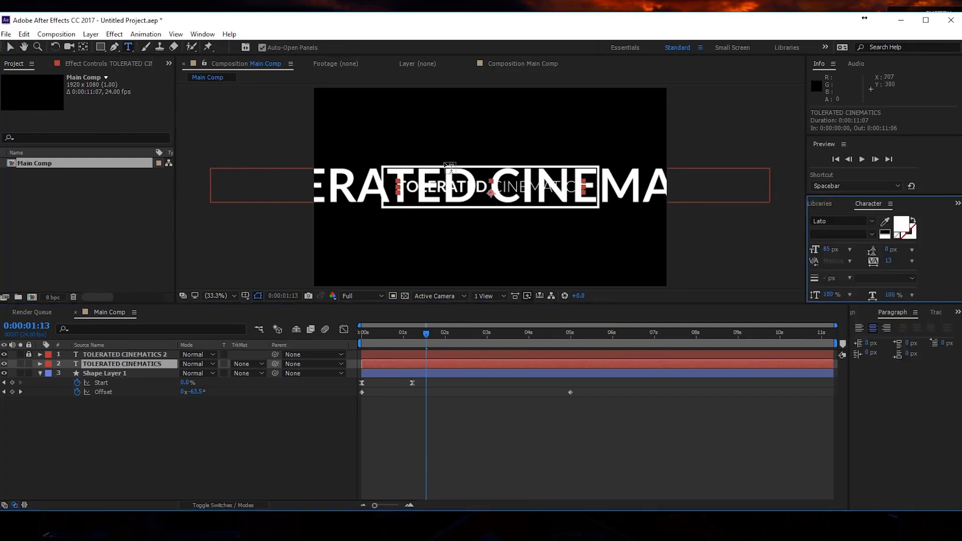
click(458, 193)
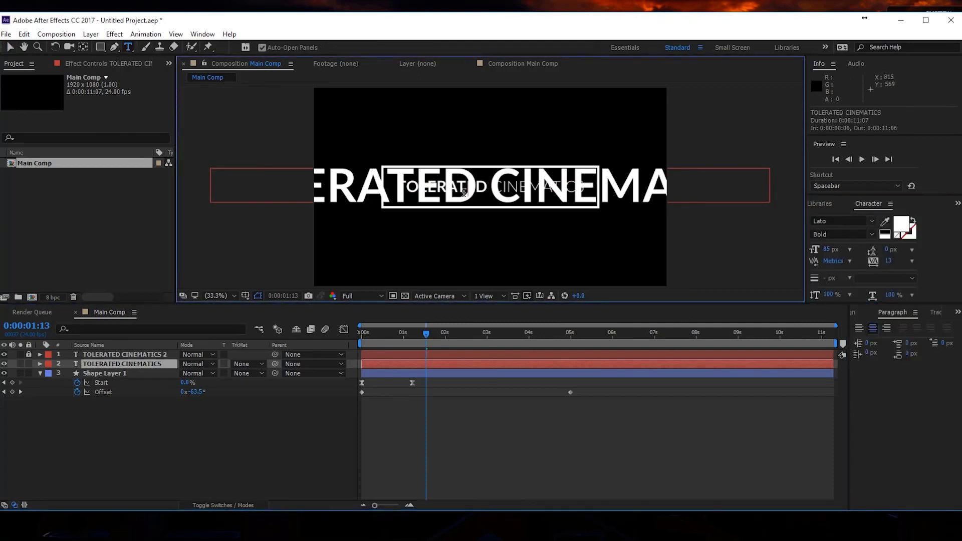
key(ctrl+a)
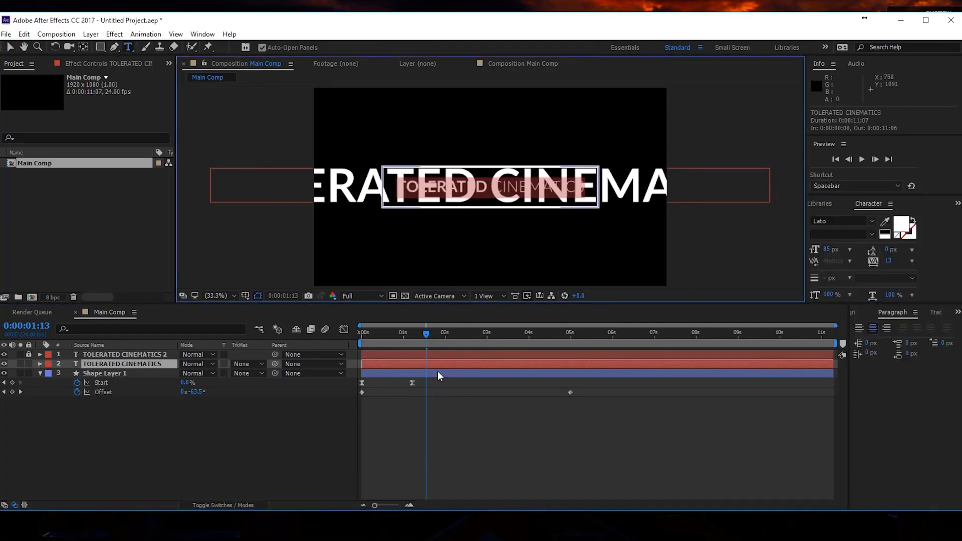
text(d)
click(476, 420)
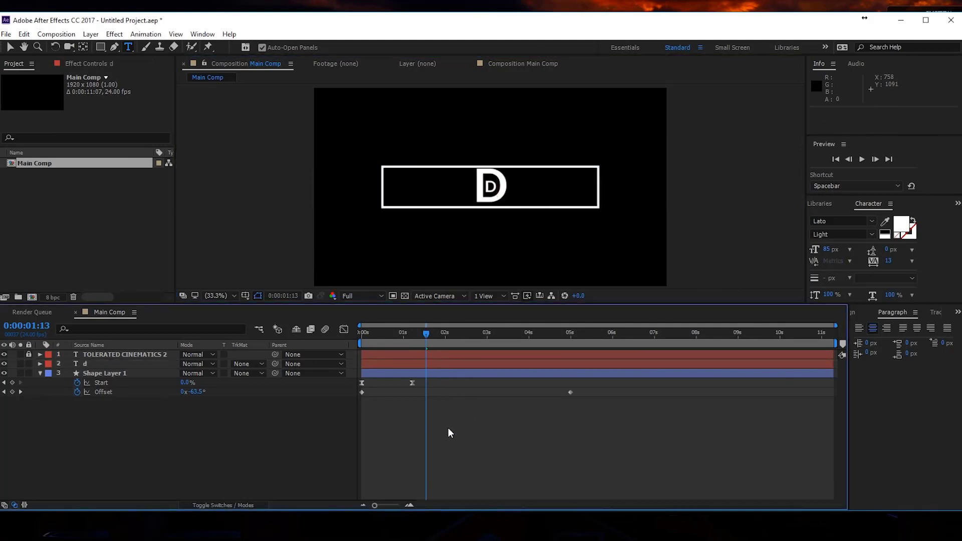
key(ctrl+z)
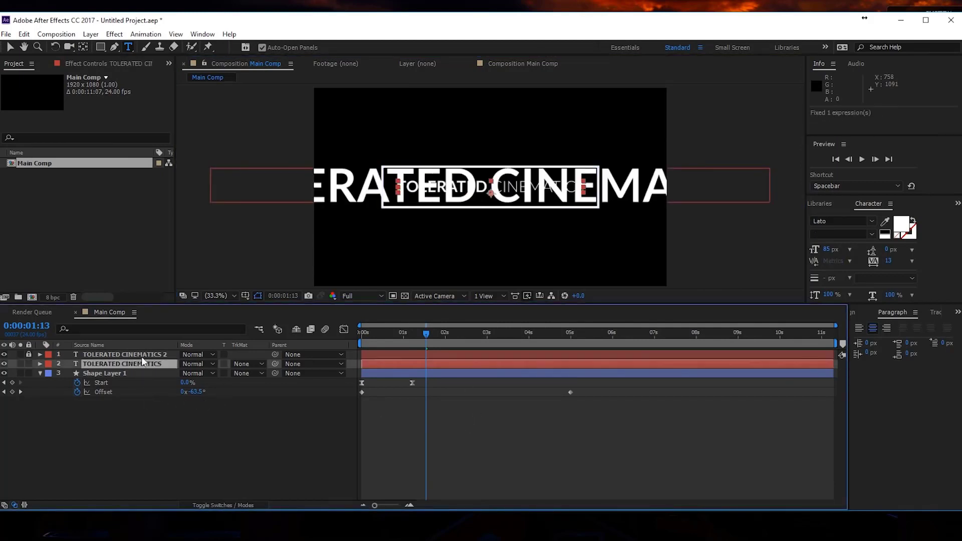
key(ctrl+shift+a)
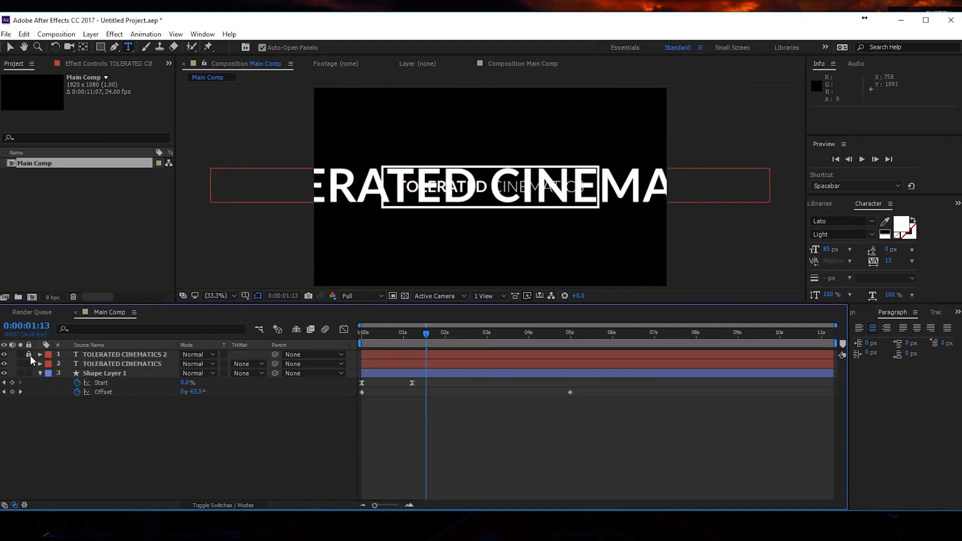
Unlock the large duplicate text layer and apply the Random Fade Up preset to it at 0:00:01:13.
click(93, 356)
click(825, 206)
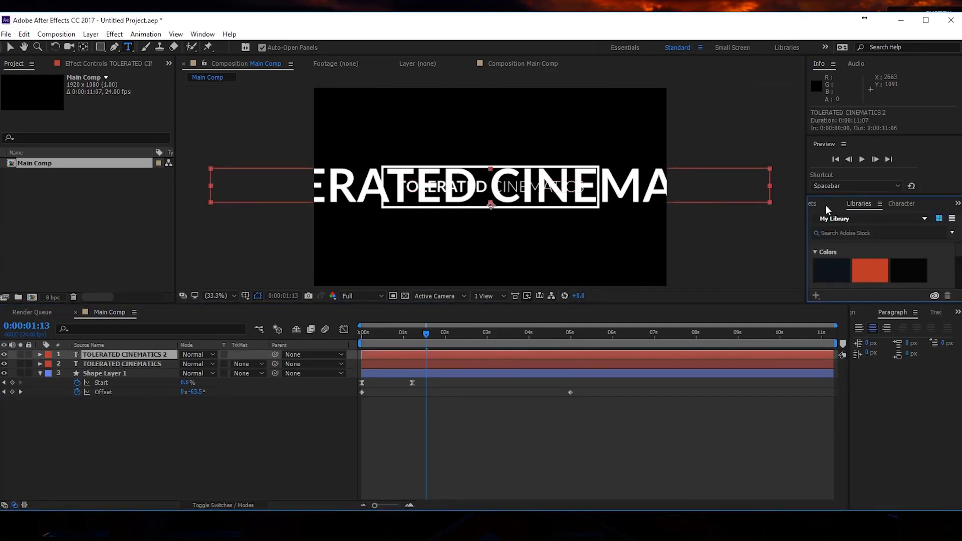
key(ctrl+5)
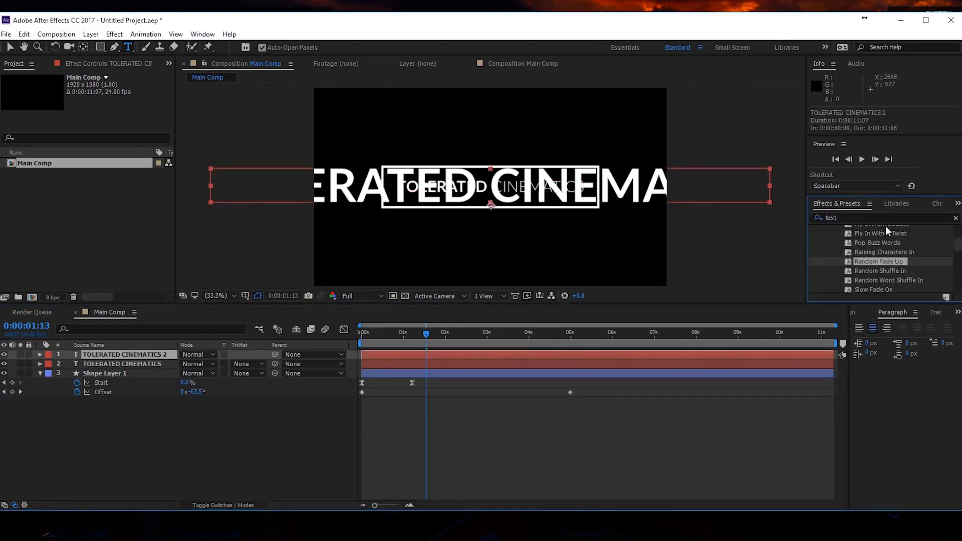
drag(896, 262, 624, 187)
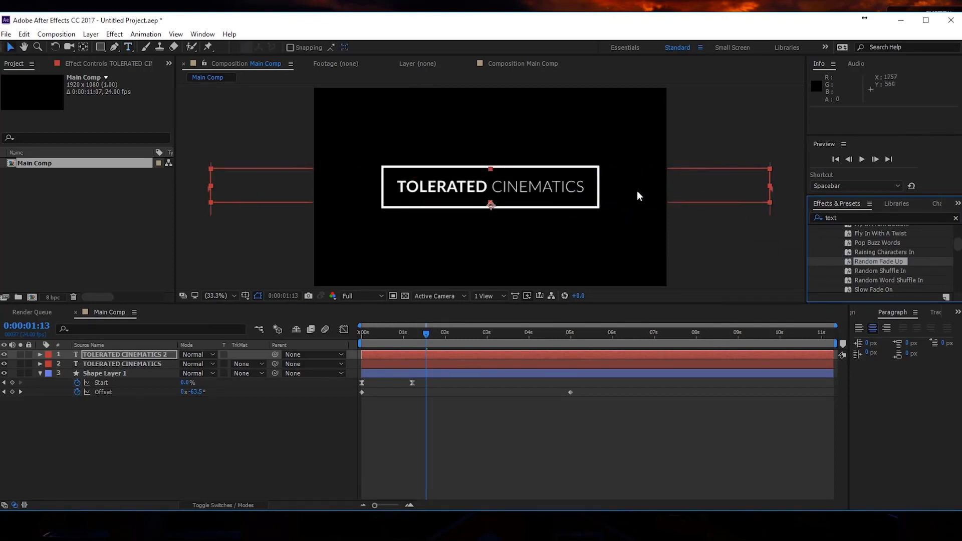
At 0:00:02:01, remove the Start keyframes from both range selectors of the large duplicate and collapse the layer.
drag(426, 335, 446, 341)
click(457, 356)
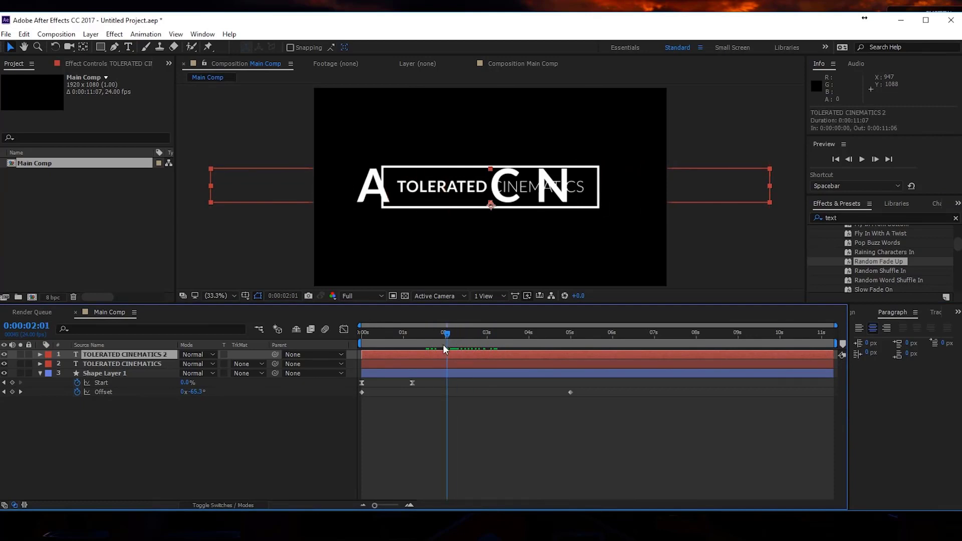
key(u)
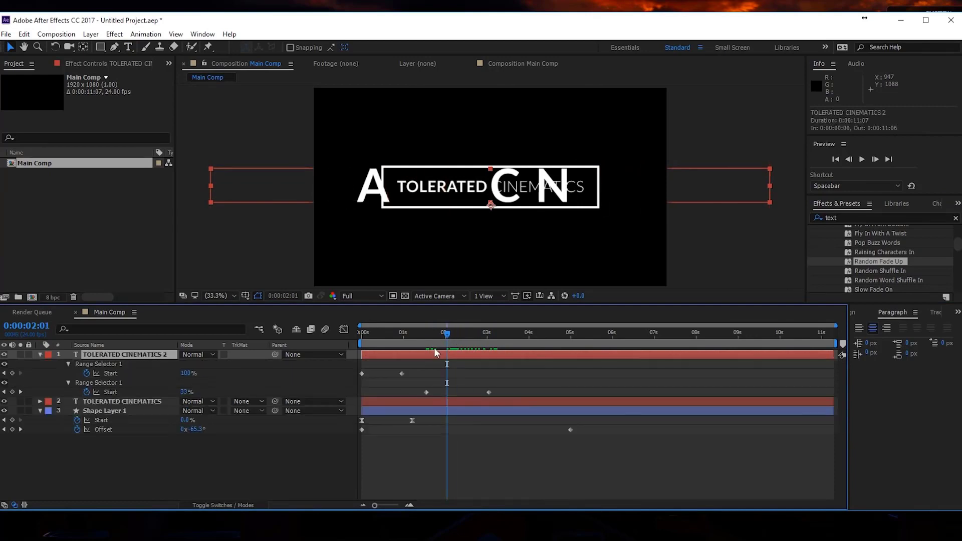
click(86, 373)
click(86, 392)
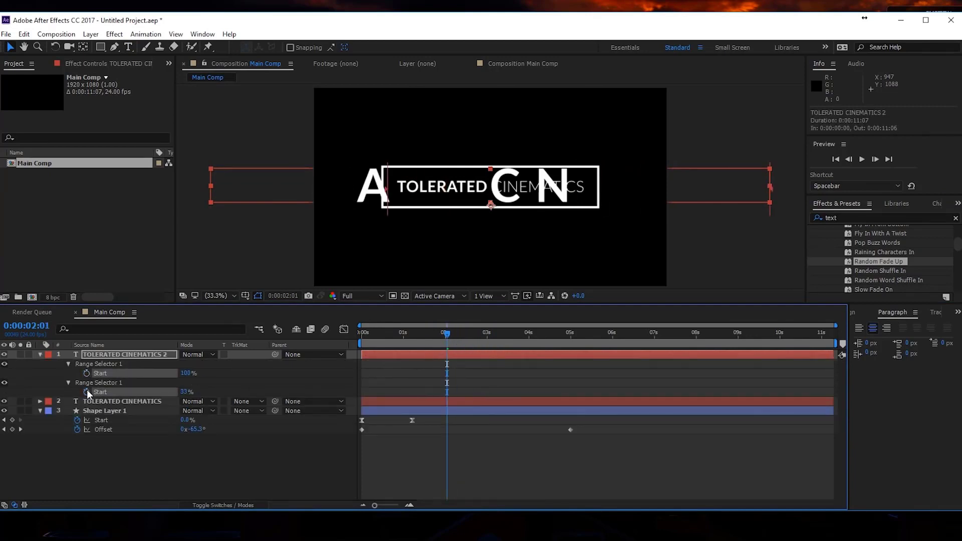
click(41, 355)
With the time at 0:00:05:19, scale the large duplicate to 314% and move it 459 px right and 234 px up.
drag(443, 334, 605, 340)
click(154, 358)
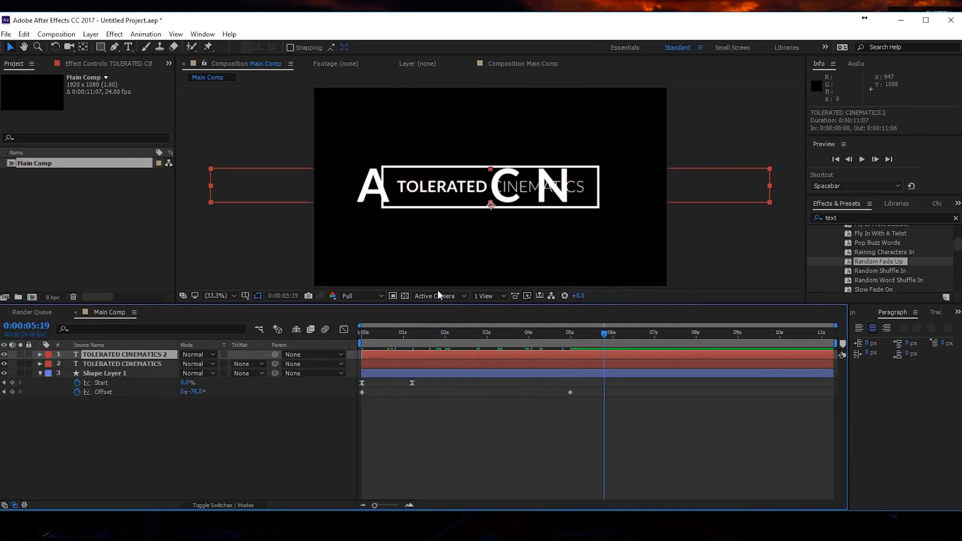
key(s)
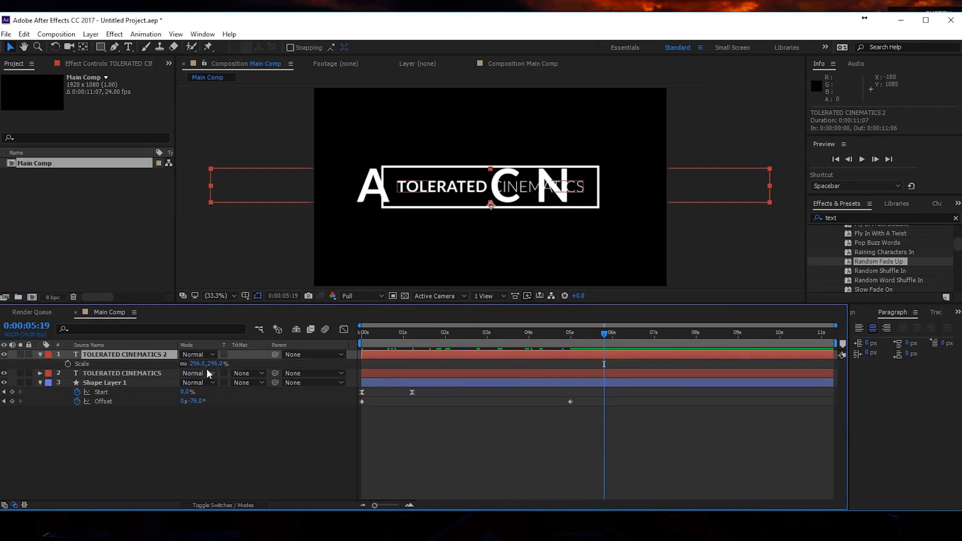
drag(199, 364, 220, 363)
drag(390, 188, 467, 149)
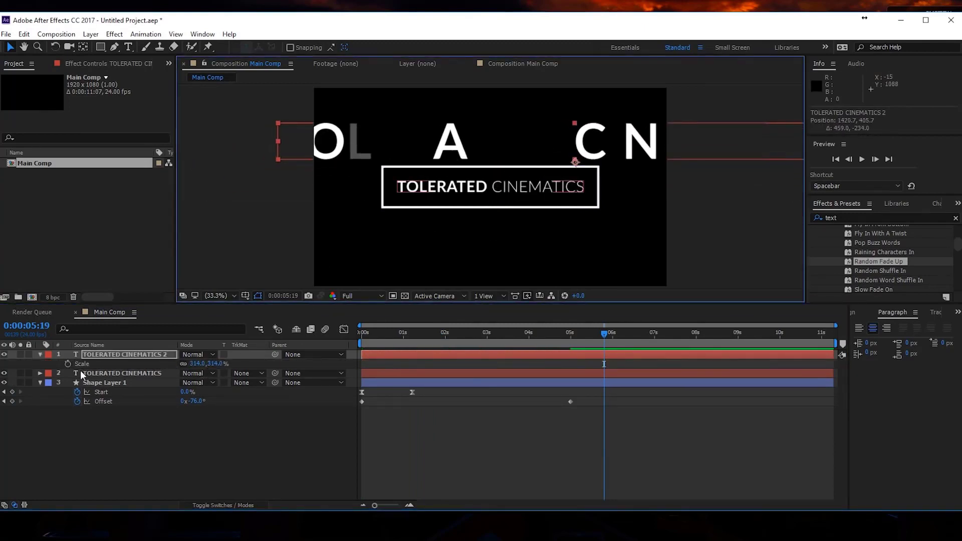
Set the large duplicate text layer's opacity to 10%.
key(t)
click(187, 365)
text(100)
key(Return)
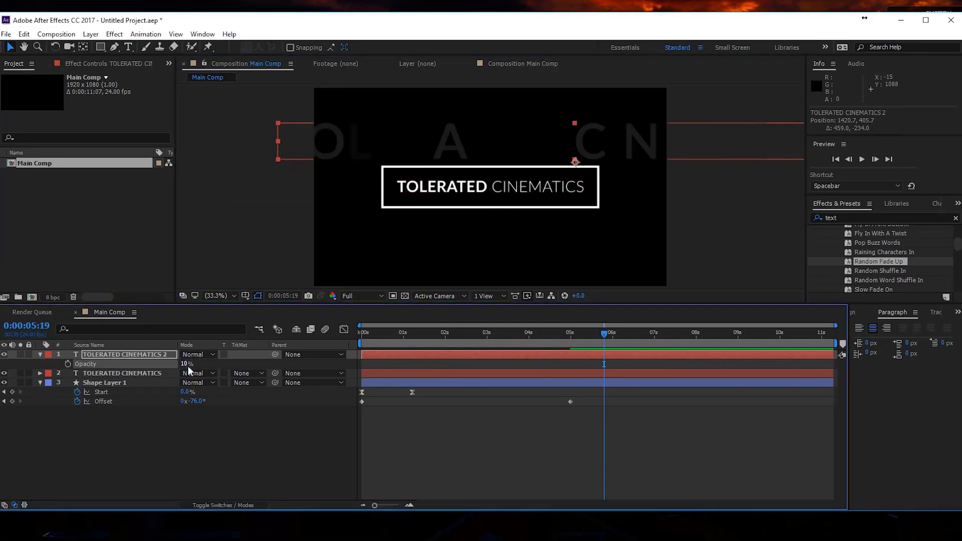
Apply a Gaussian Blur effect to the large duplicate text layer with its Blurriness set to 50.
click(129, 355)
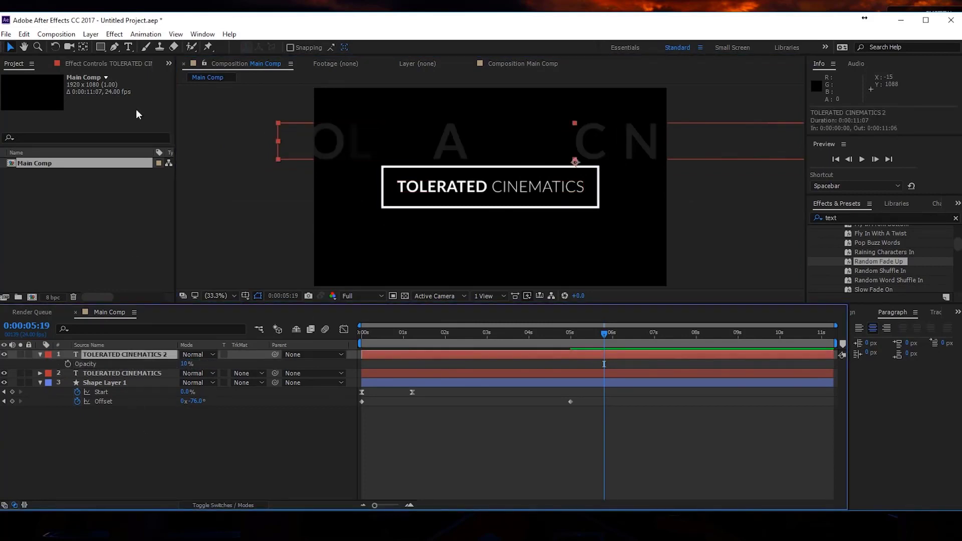
click(114, 34)
mouse_move(41, 116)
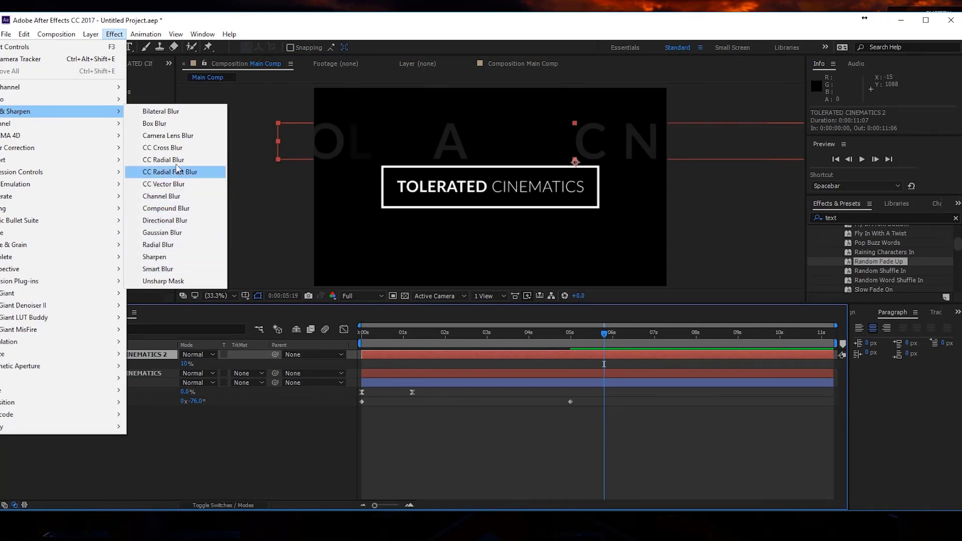
click(178, 233)
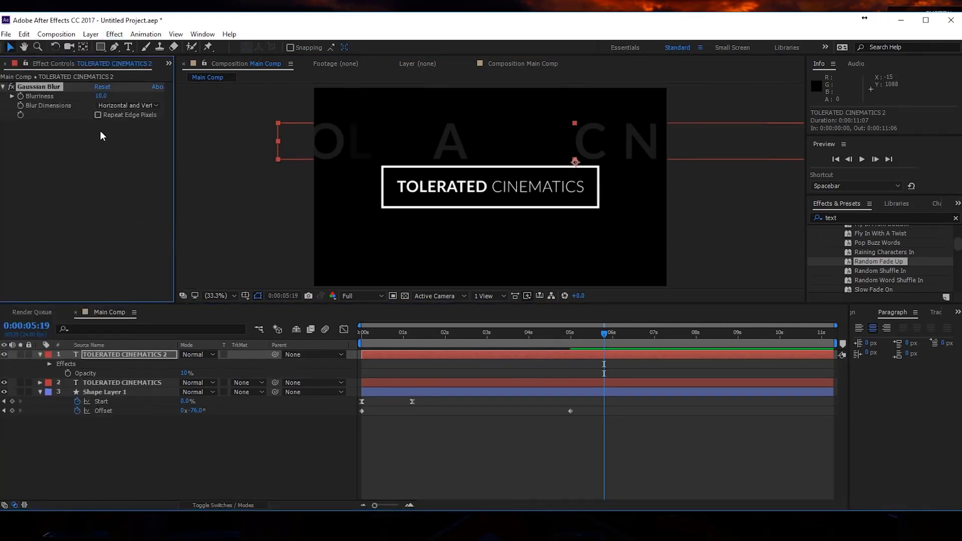
click(102, 96)
text(50)
click(107, 154)
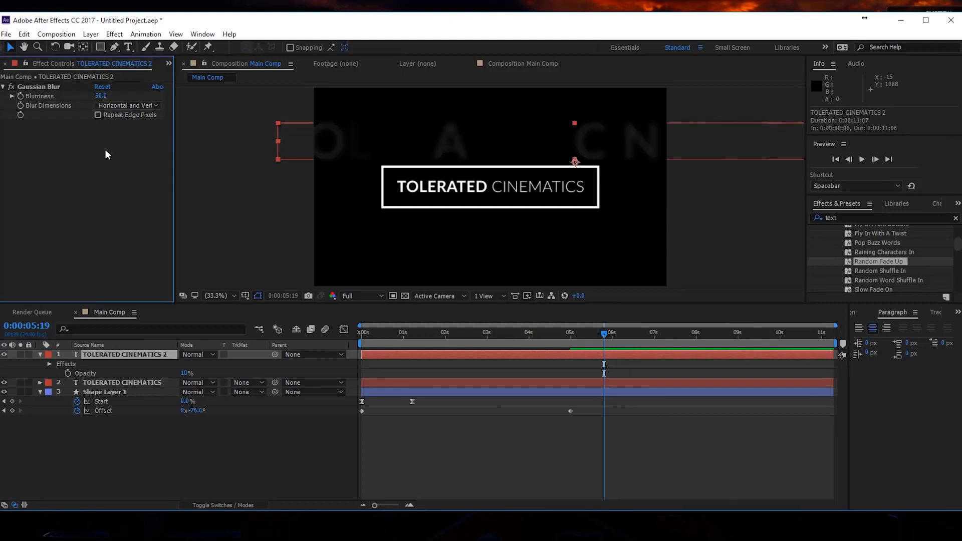
Lower the blurred duplicate's opacity to 5% and collapse the layer.
drag(184, 373, 188, 371)
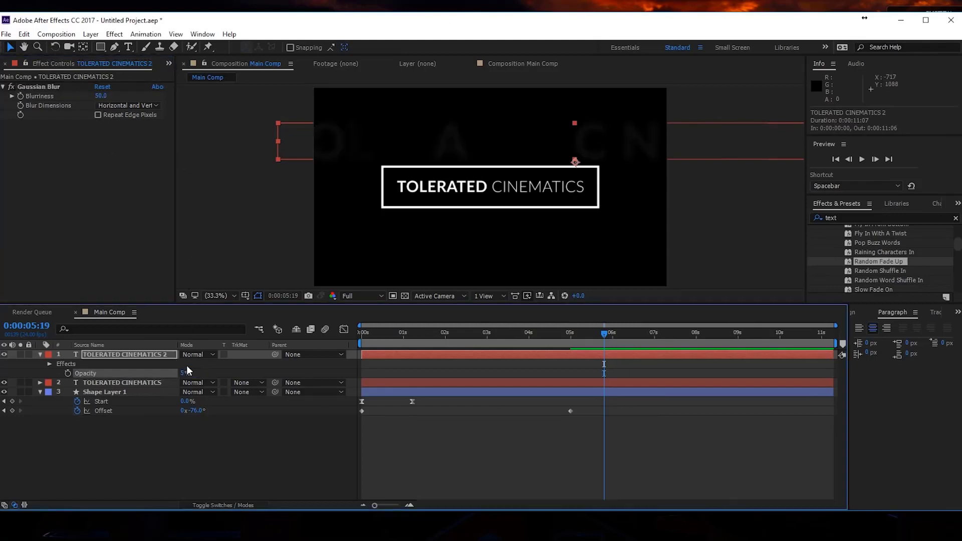
click(40, 355)
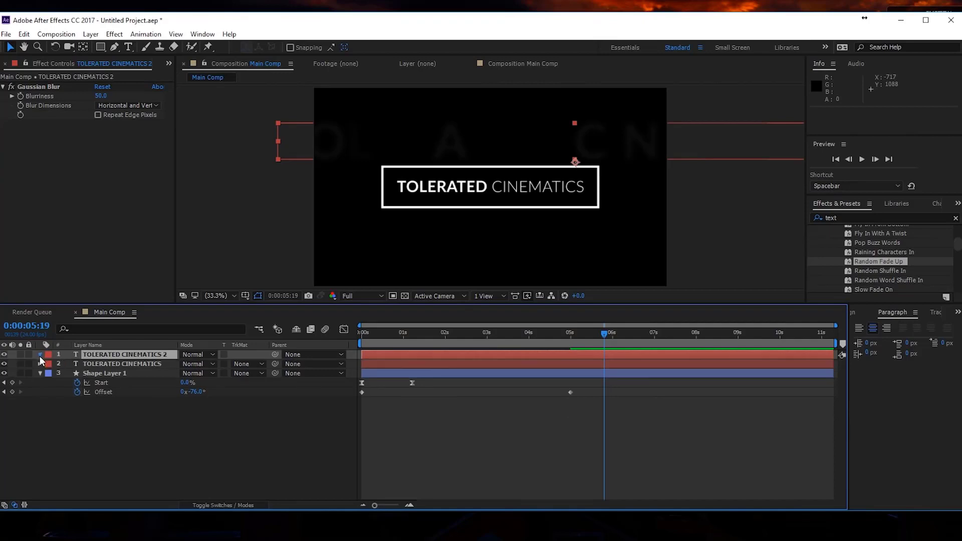
click(40, 355)
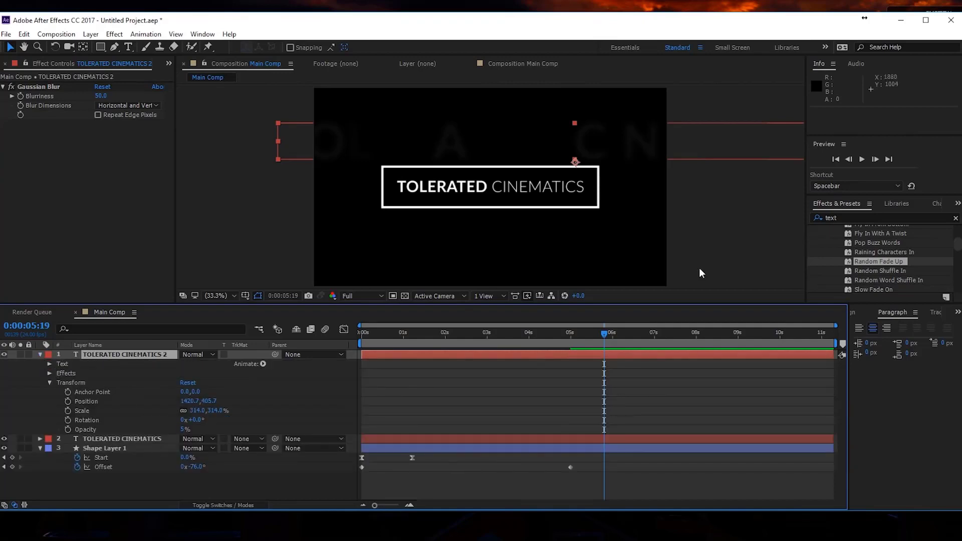
drag(881, 261, 846, 269)
drag(507, 363, 507, 363)
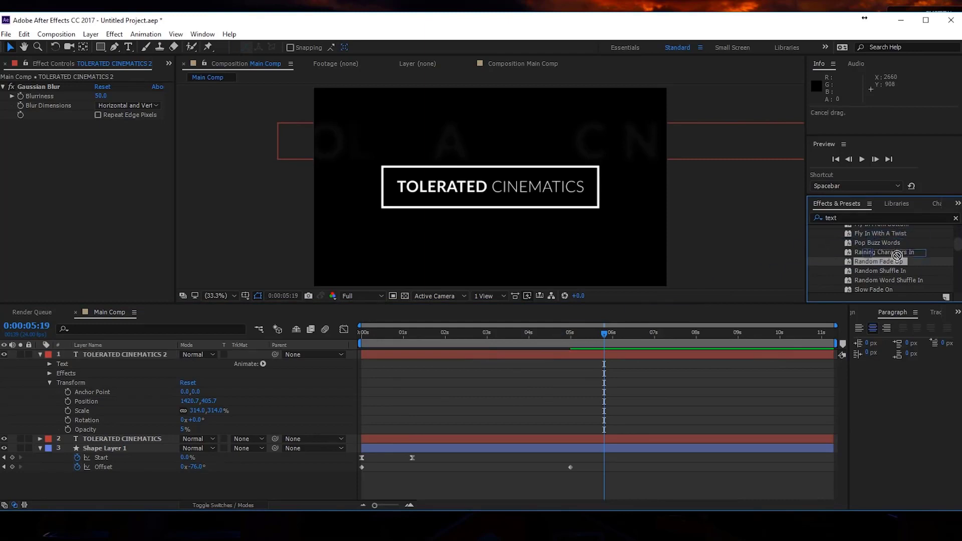
Reveal the blurred duplicate's modified properties and animate Animator 2's range selector Start from 0:00:00:00 to 30% at 0:00:11:06.
key(u)
key(u)
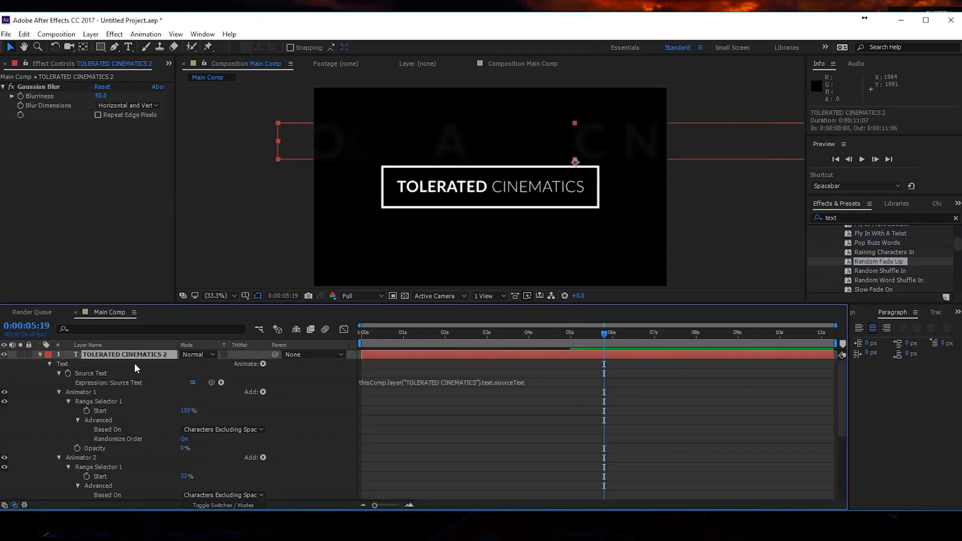
scroll(170, 408, down, 3)
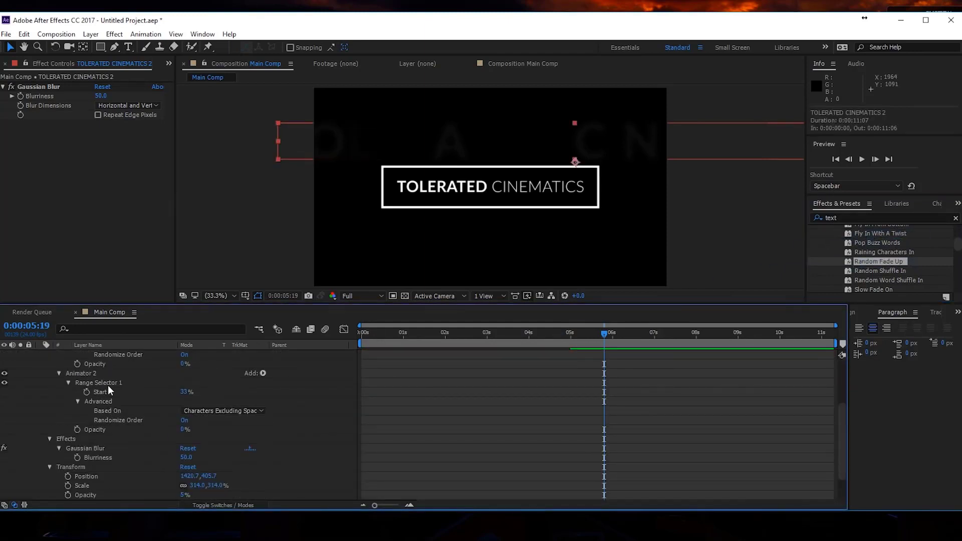
click(108, 386)
click(128, 420)
click(118, 392)
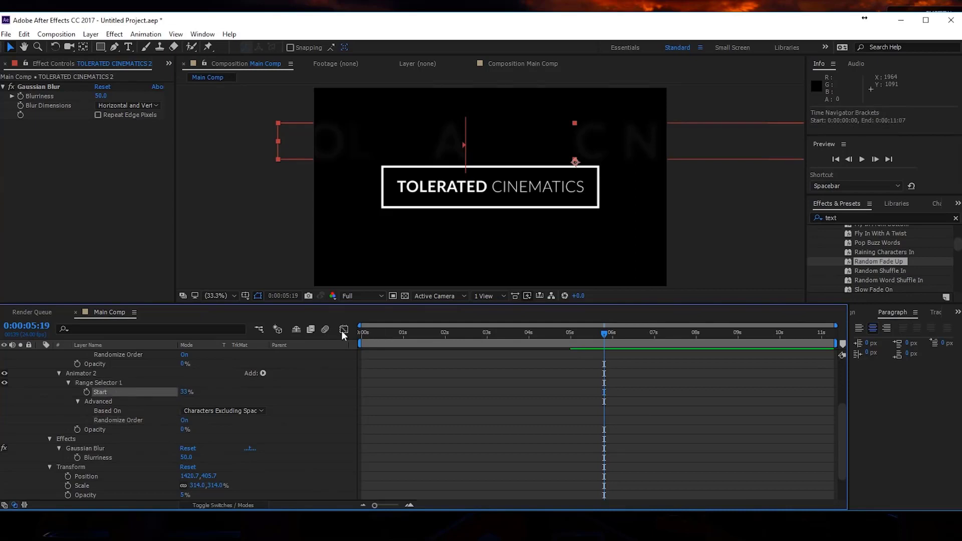
key(Home)
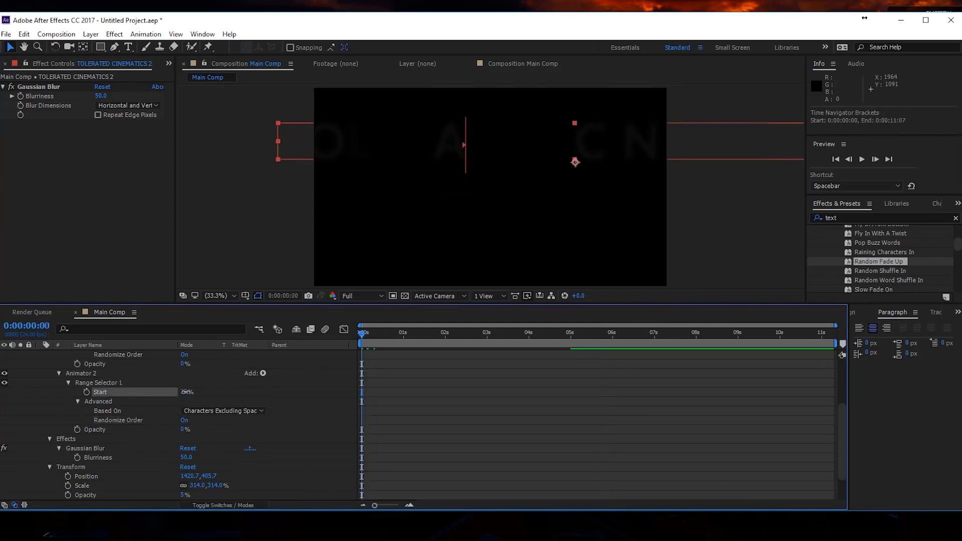
drag(185, 392, 244, 390)
click(86, 392)
key(End)
Preview the random fade of the background text and park the current time at 0:00:02:21.
key(space)
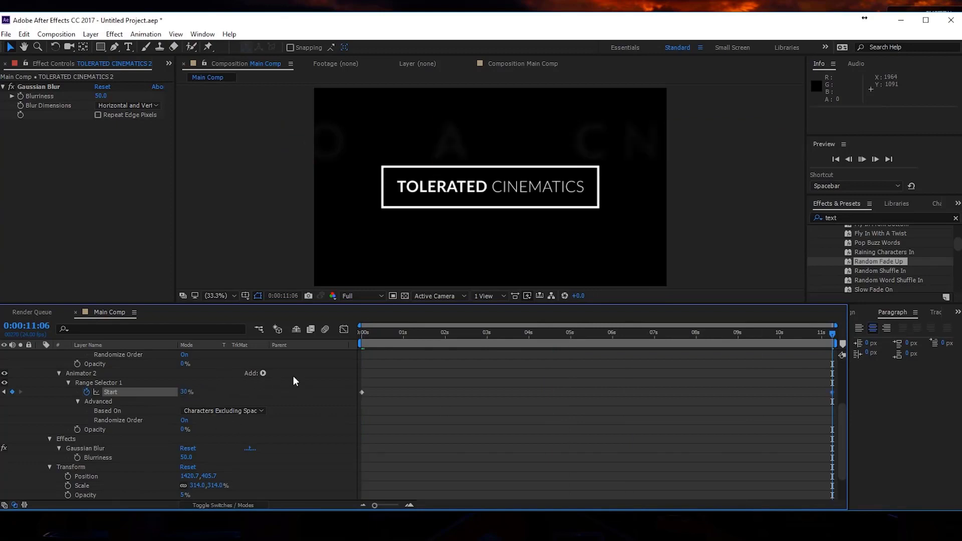
key(space)
click(483, 333)
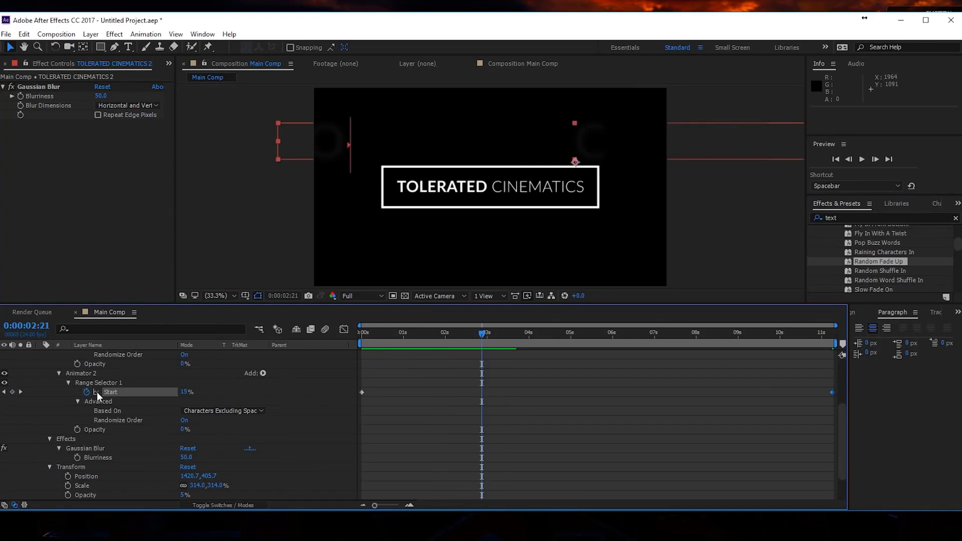
Collapse the blurred background text layer, duplicate it, and move the copy 573 px down below the title.
scroll(32, 385, up, 3)
click(40, 354)
click(101, 354)
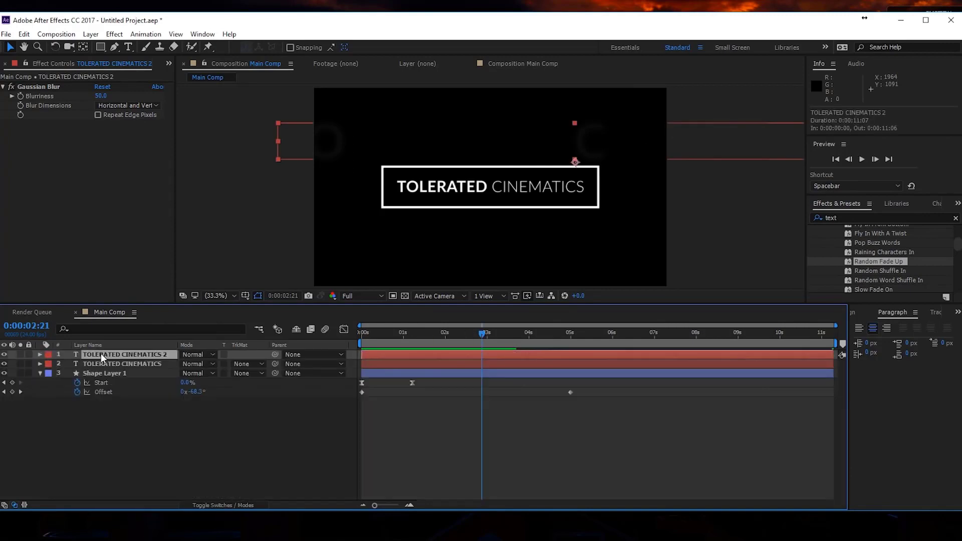
key(ctrl+d)
drag(492, 149, 479, 255)
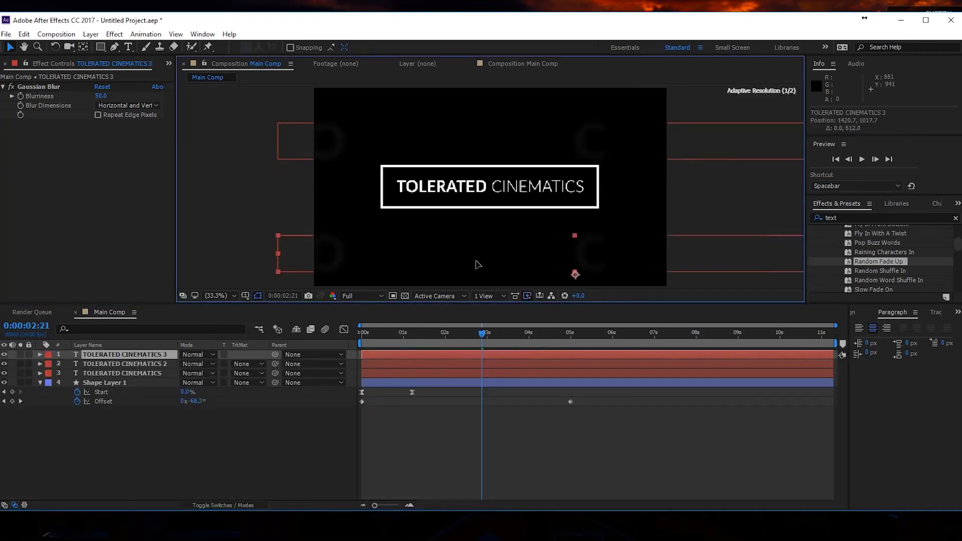
Expand the TOLERATED CINEMATICS 3 layer to reveal its effects and the contents of Animator 1 and Animator 2.
click(40, 356)
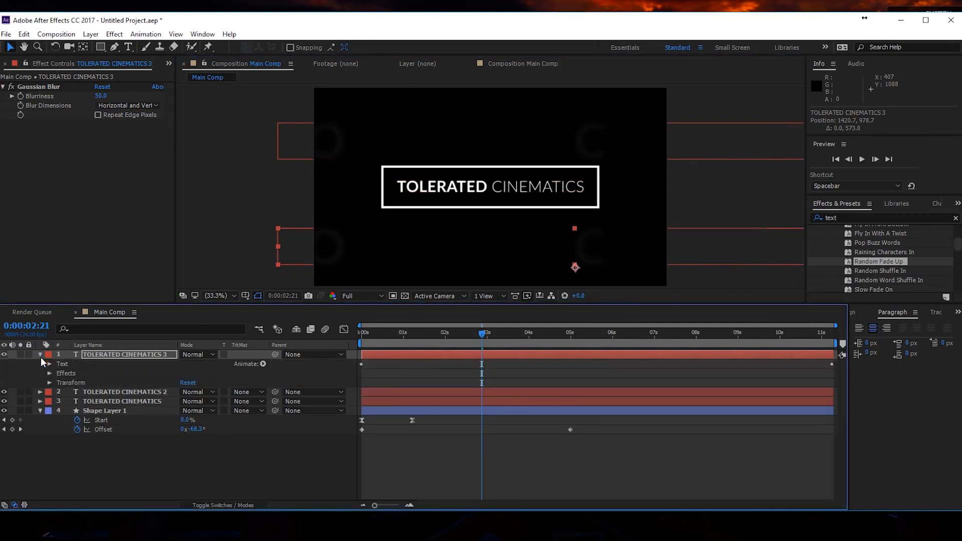
click(49, 373)
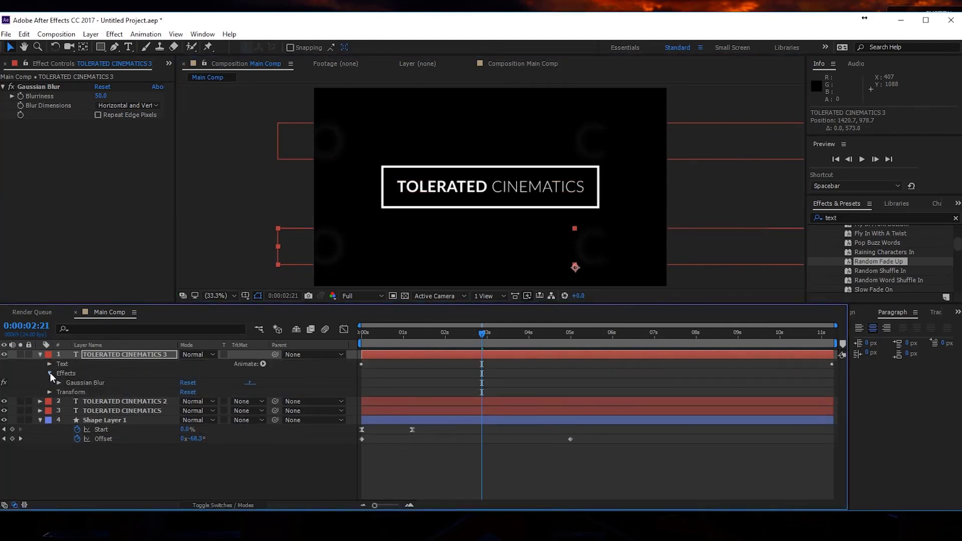
click(50, 365)
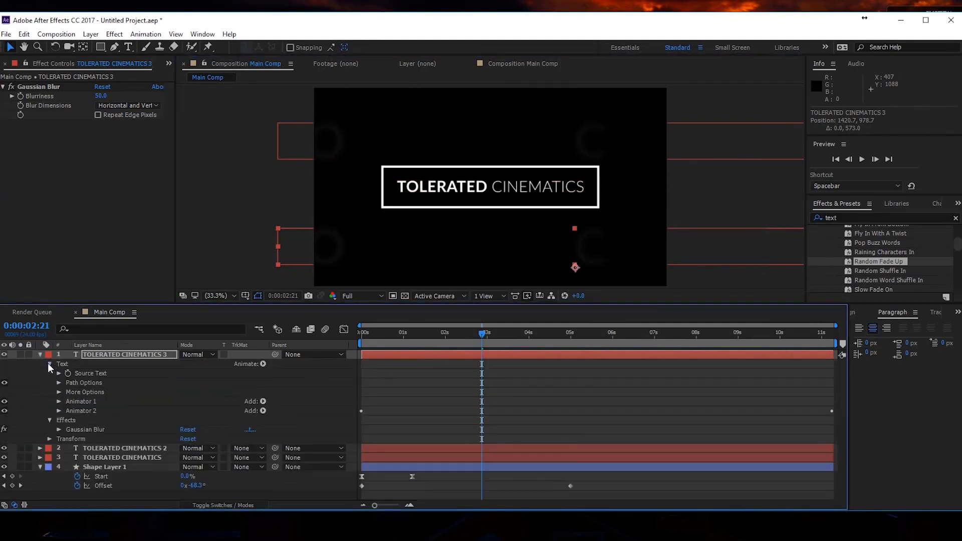
click(58, 401)
scroll(52, 411, down, 1)
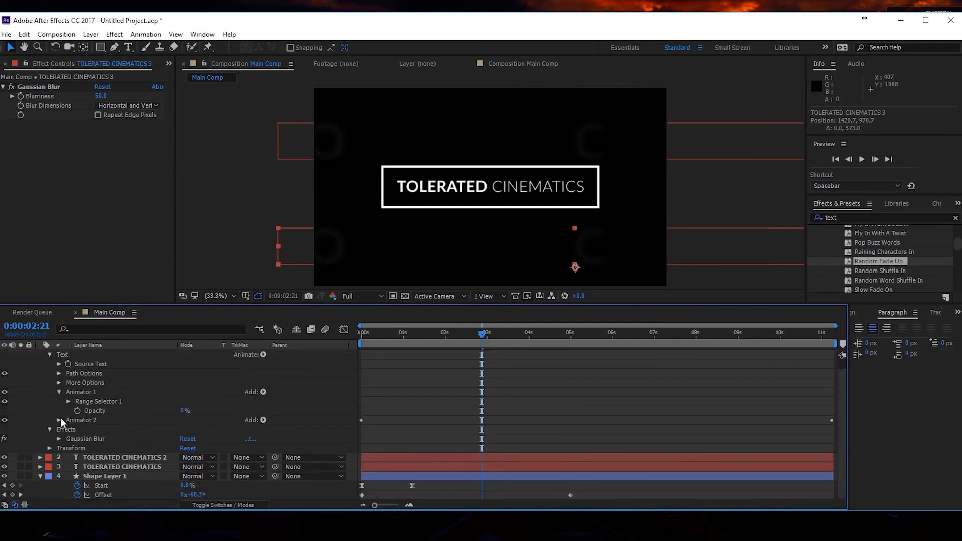
click(59, 420)
Try deleting Animator 2 and Animator 1's range selector from the TOLERATED CINEMATICS 3 layer, and undo the deletions.
click(65, 421)
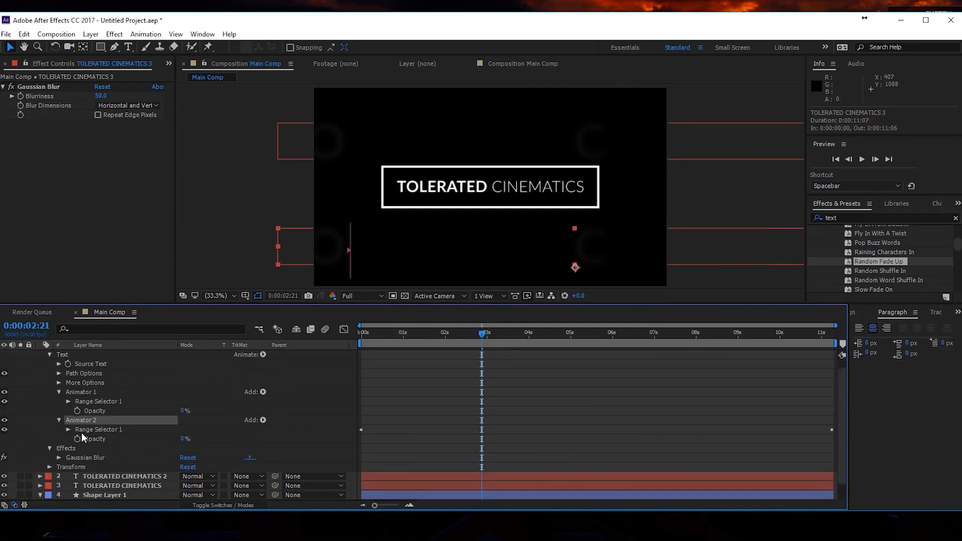
key(Delete)
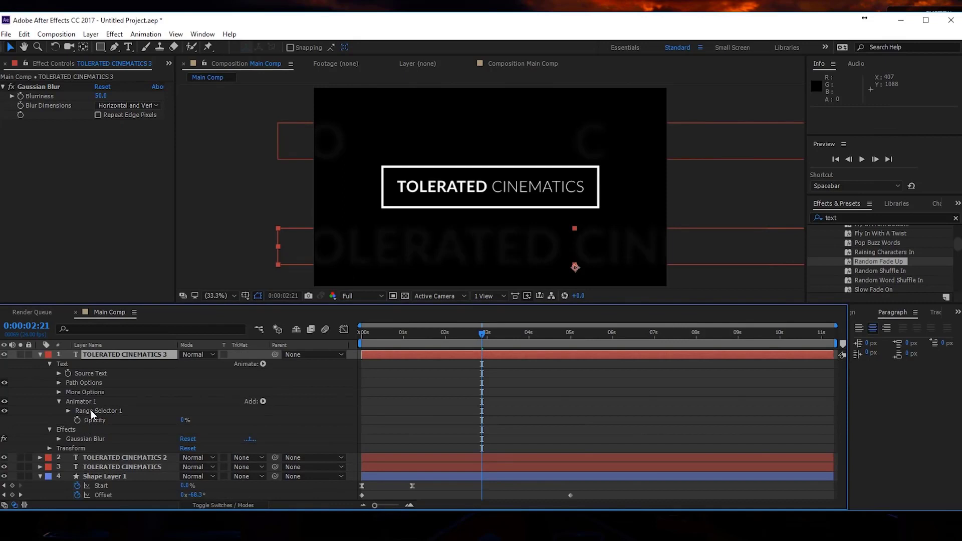
click(91, 410)
key(Delete)
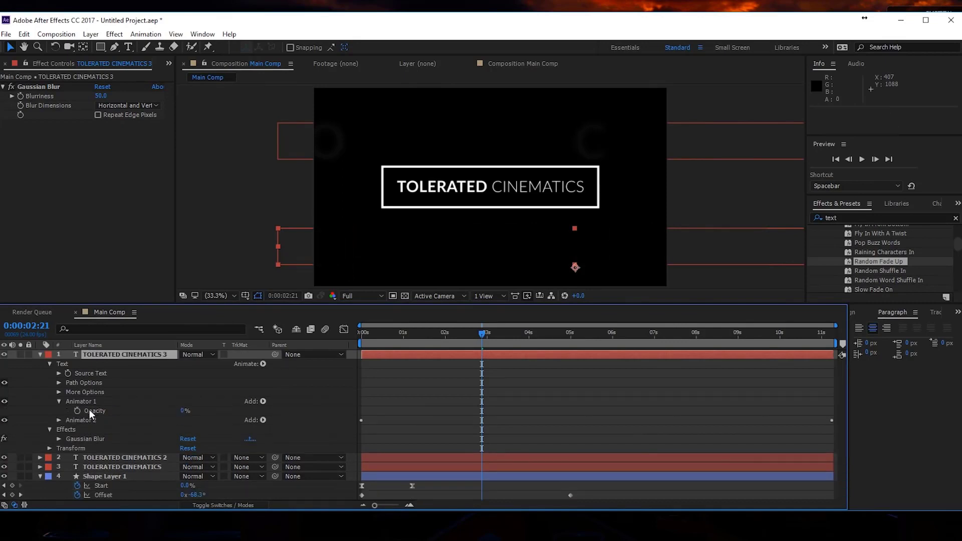
key(ctrl+z)
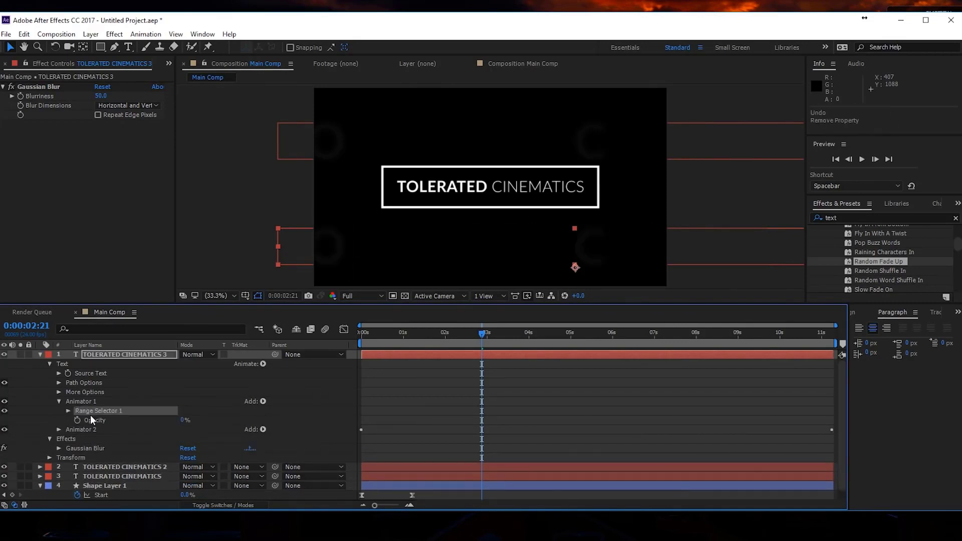
Expand Range Selector 1 of Animator 2 on the TOLERATED CINEMATICS 3 layer.
click(59, 430)
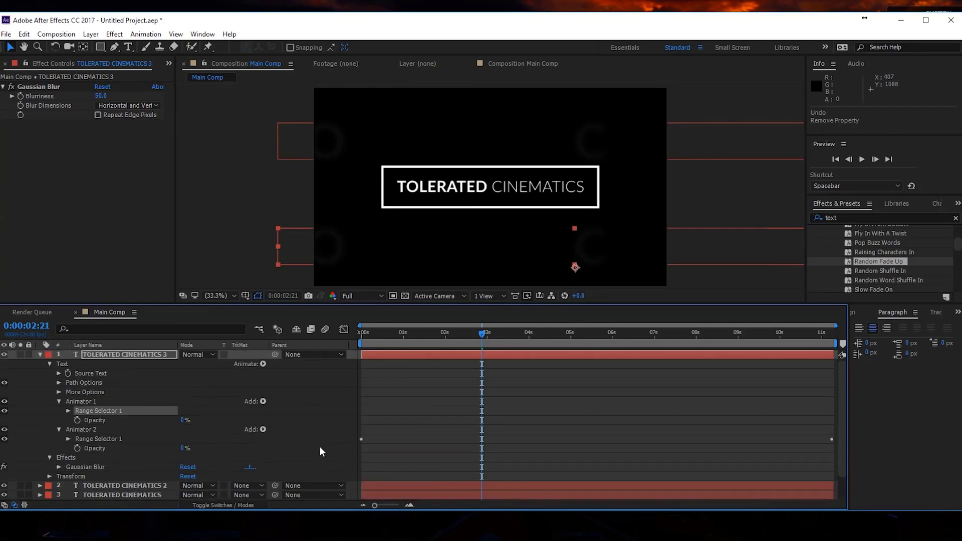
click(124, 440)
click(109, 449)
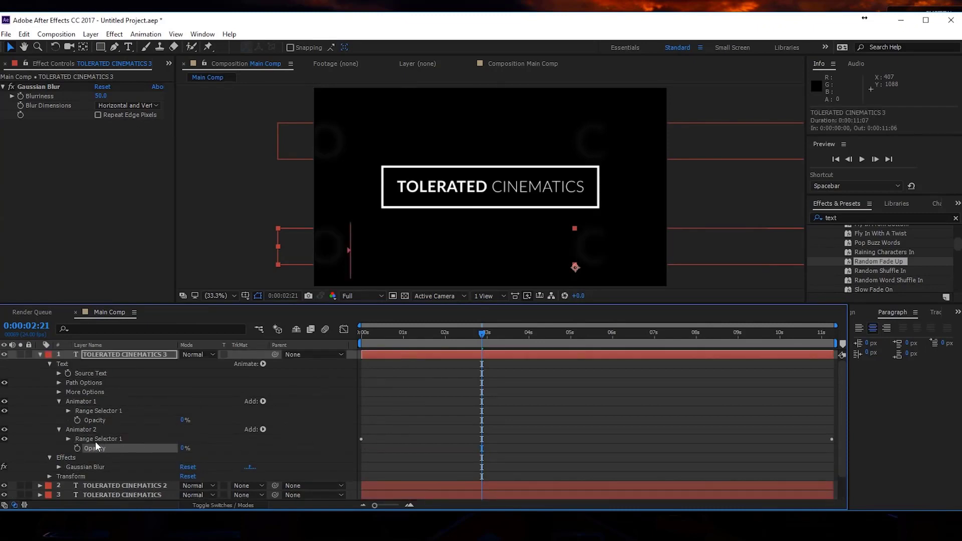
click(68, 439)
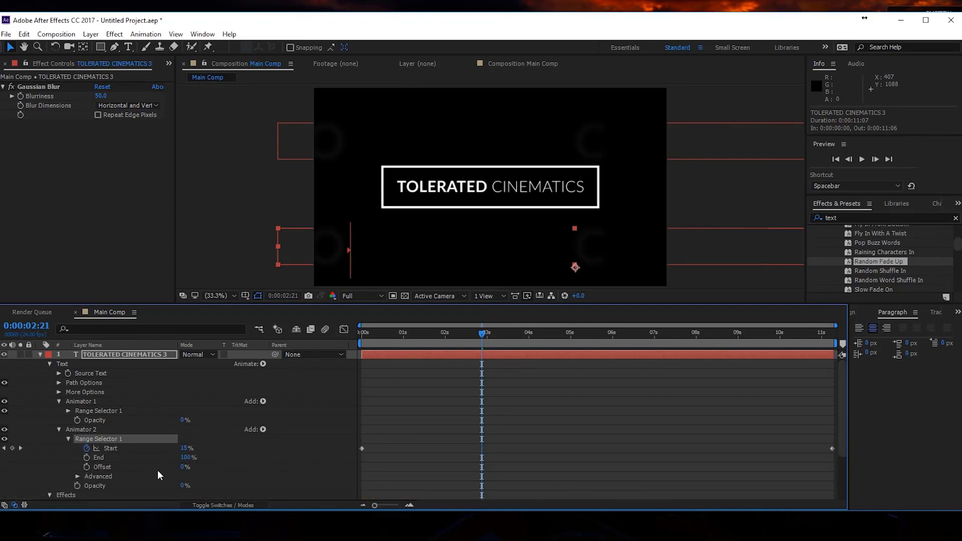
Try different Offset values such as -35% on Animator 2's range selector, check them along the timeline, and undo the changes.
drag(182, 467, 175, 484)
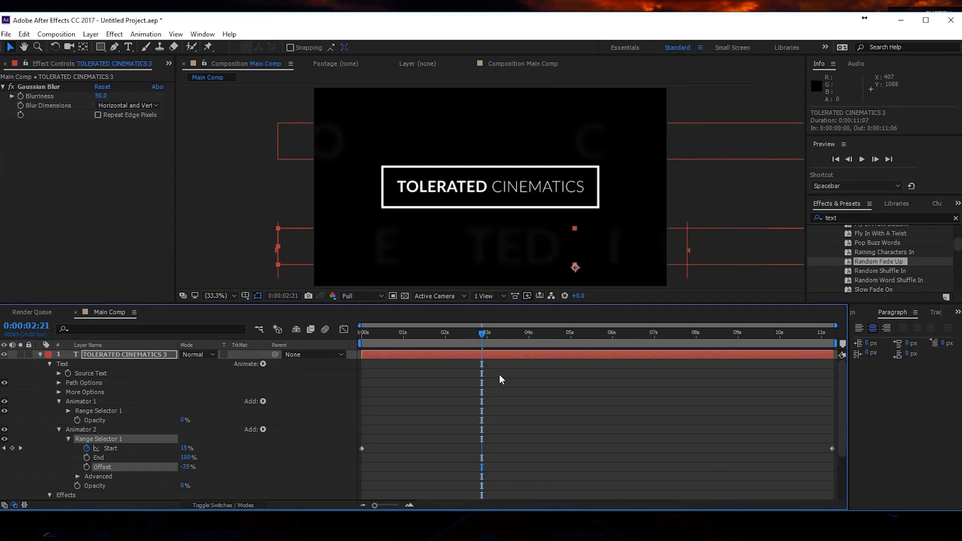
drag(466, 333, 513, 333)
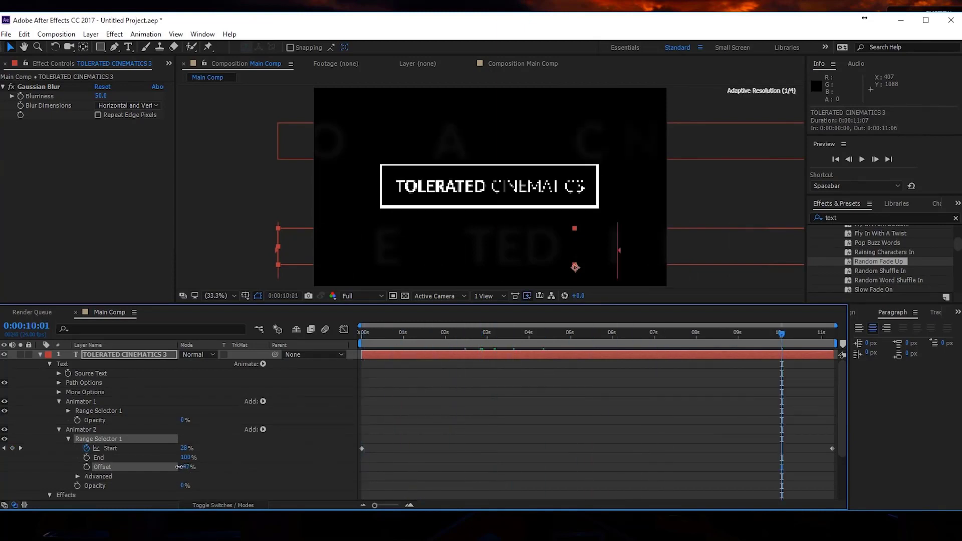
drag(180, 469, 215, 461)
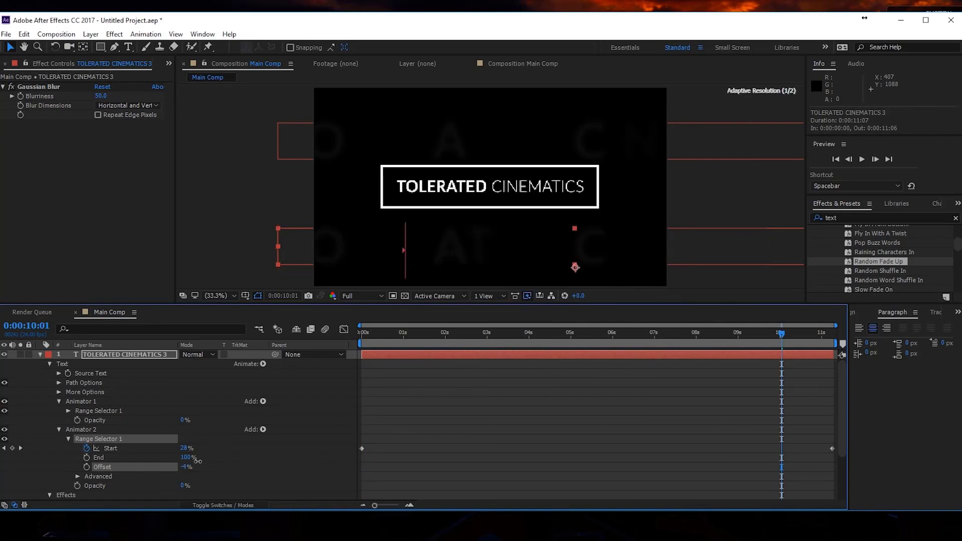
key(ctrl+z)
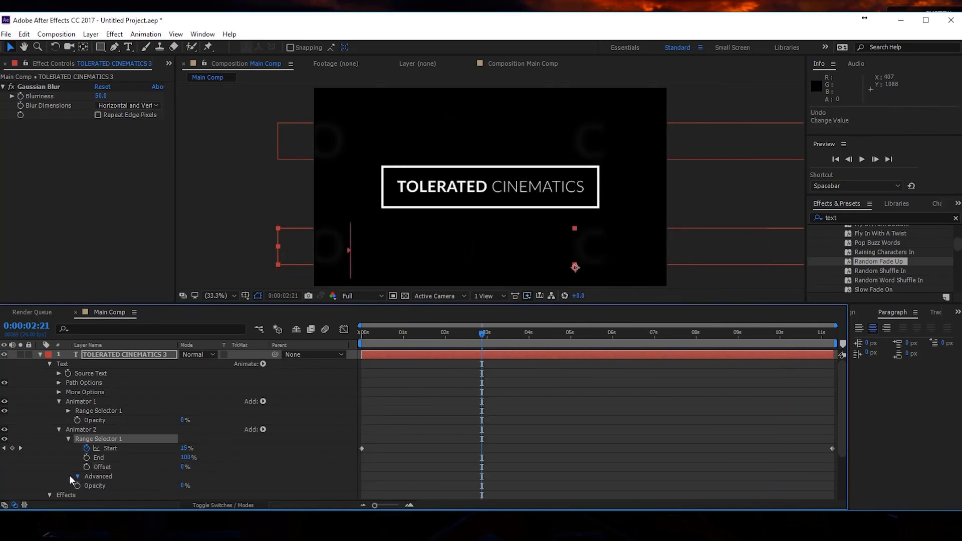
Set the Random Seed to 2 in the advanced options of Animator 2's range selector.
click(72, 476)
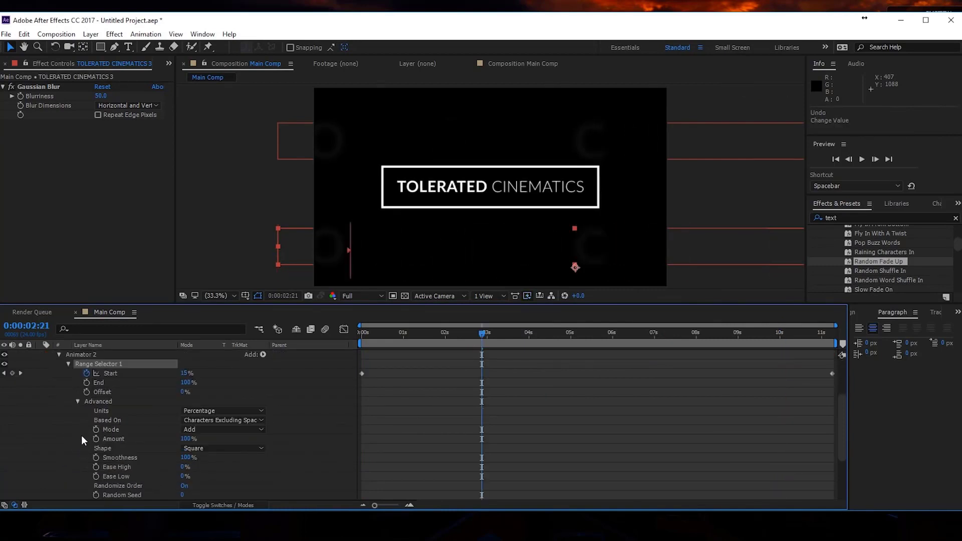
scroll(81, 435, down, 1)
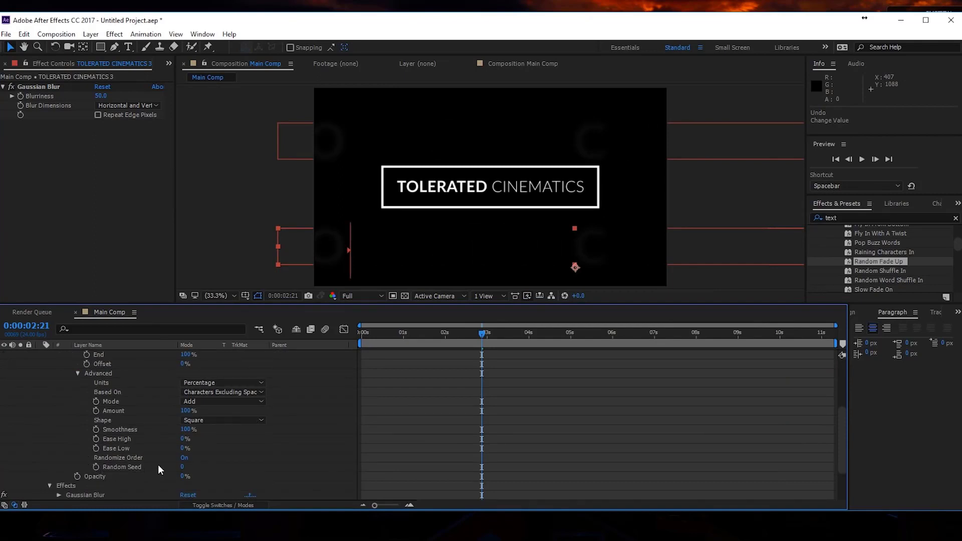
click(185, 467)
text(1)
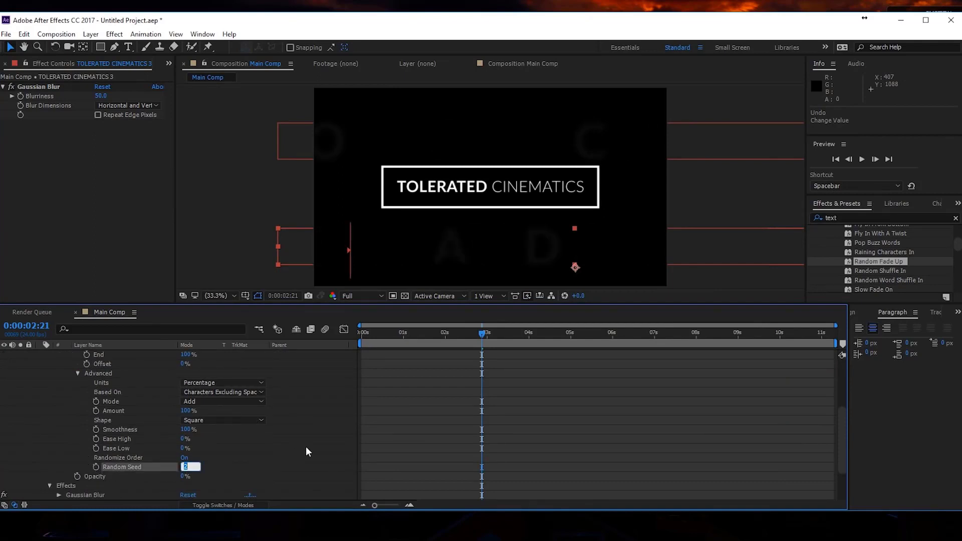
click(386, 429)
scroll(30, 393, up, 4)
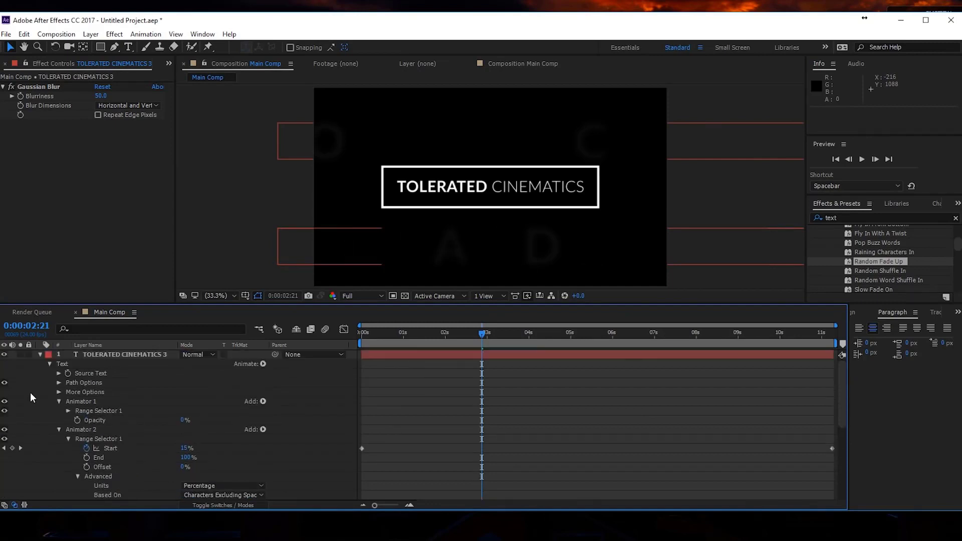
Collapse the TOLERATED CINEMATICS 3 layer, move both blurred background texts vertically closer to the title, and preview the animation.
click(39, 354)
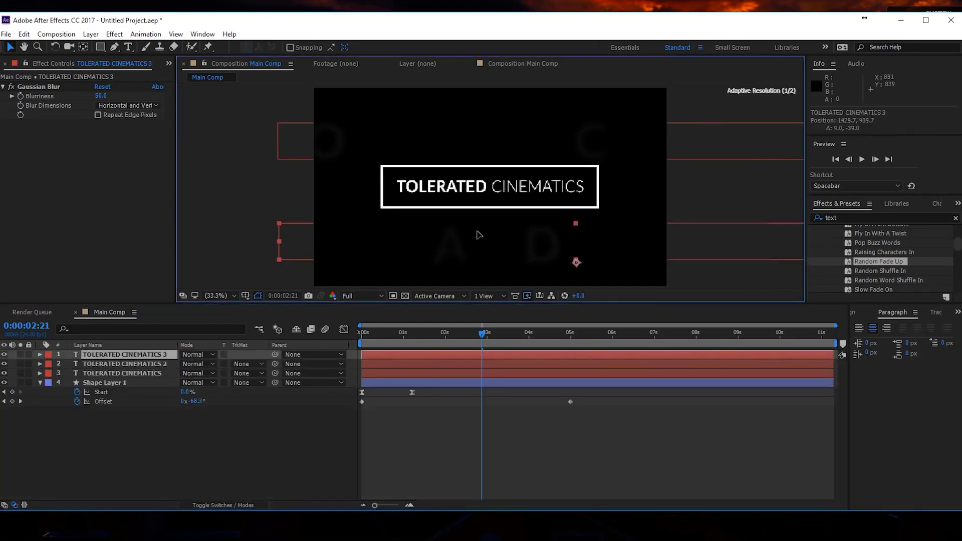
click(125, 365)
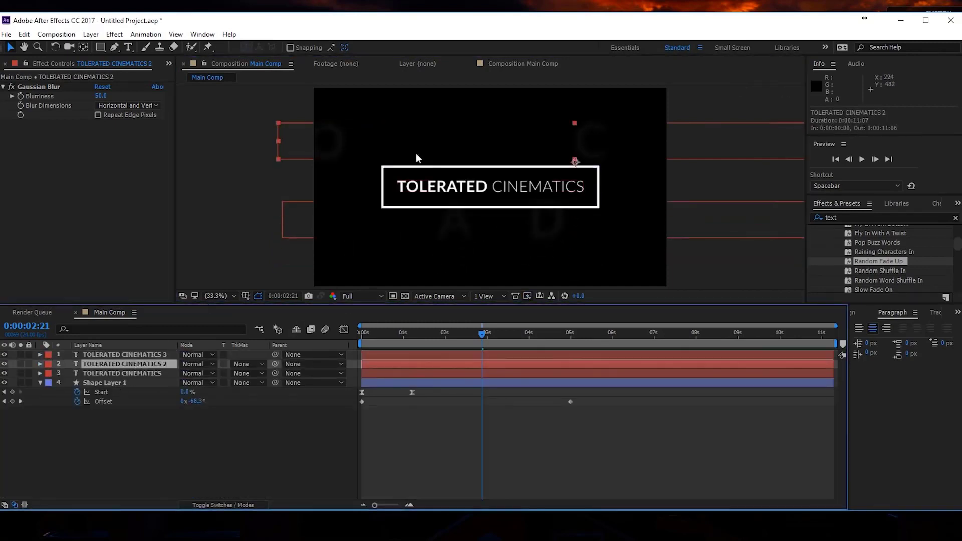
click(494, 417)
key(space)
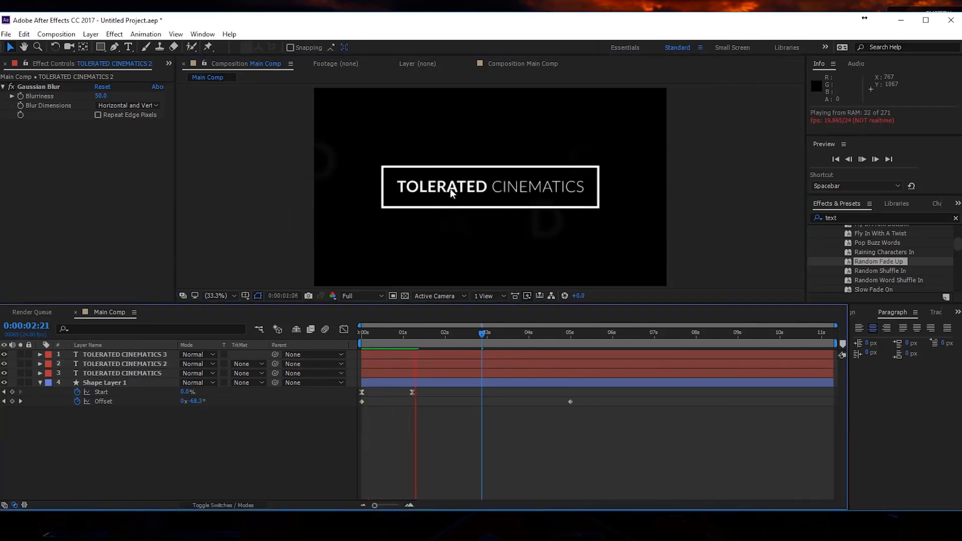
key(space)
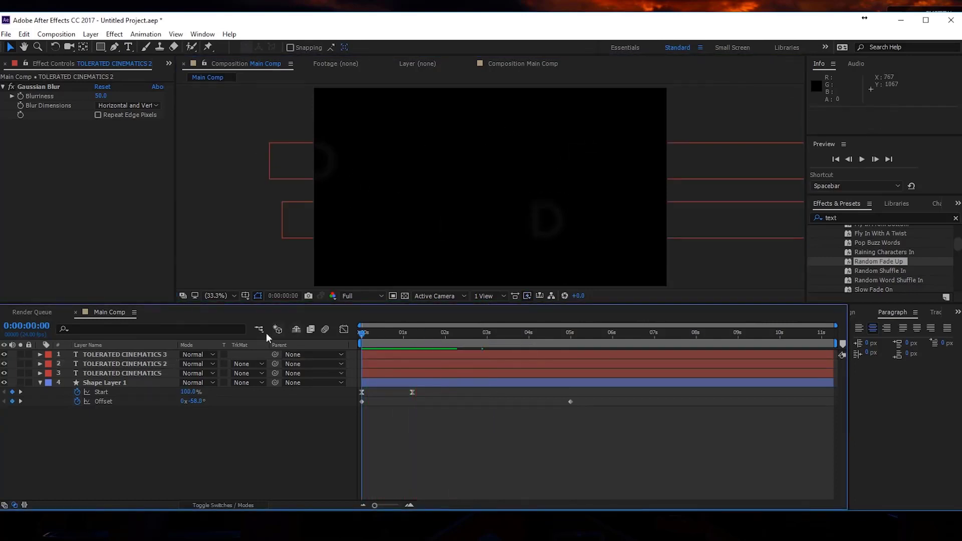
Duplicate Shape Layer 1 and show the rectangle up close at 100% magnification at time 0:00:00:22.
click(119, 382)
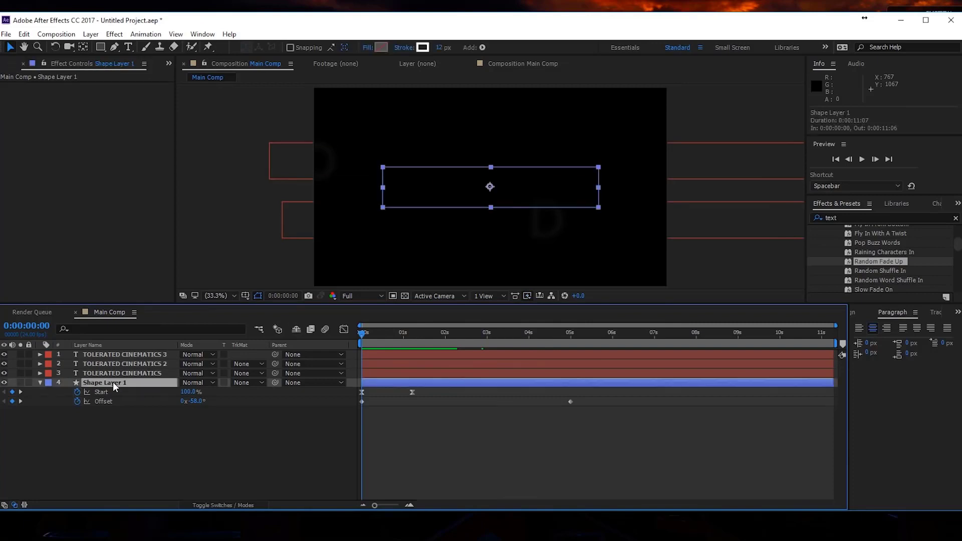
key(ctrl+d)
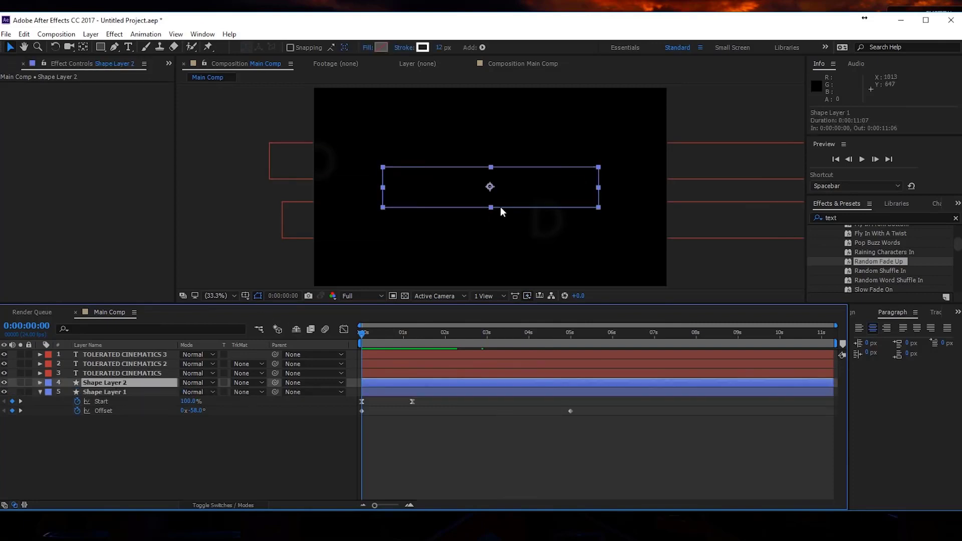
key(slash)
drag(368, 335, 401, 335)
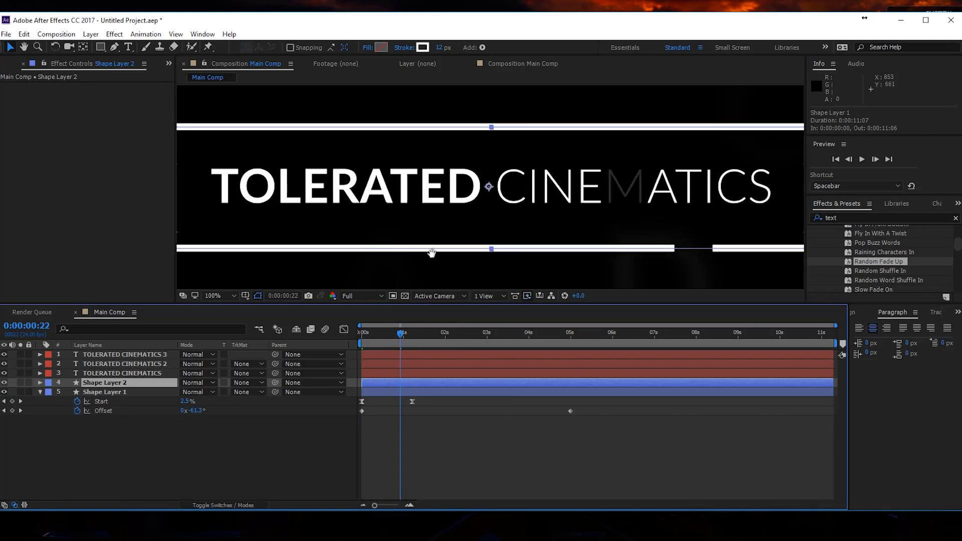
Set the Rectangle 1 stroke width of Shape Layer 2 to 17 and collapse the layer.
click(158, 382)
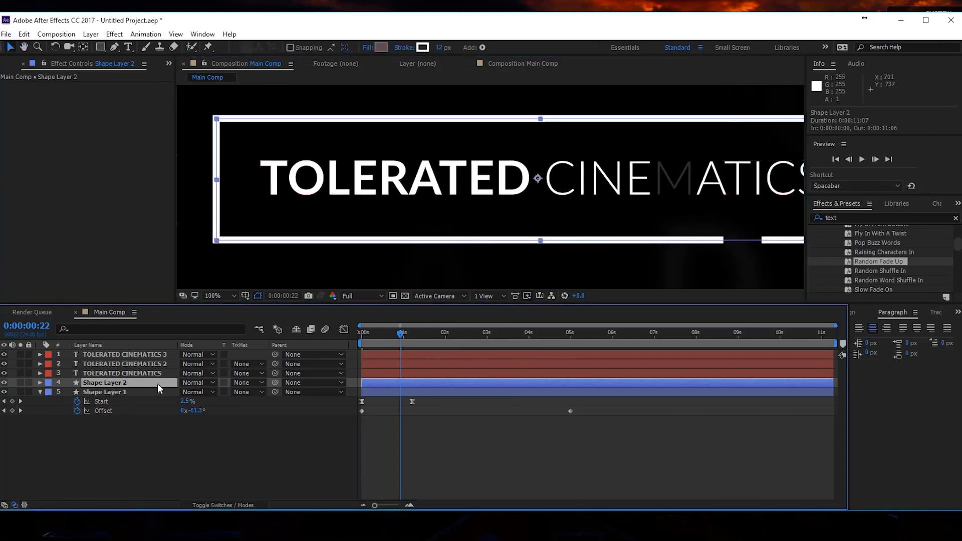
click(40, 383)
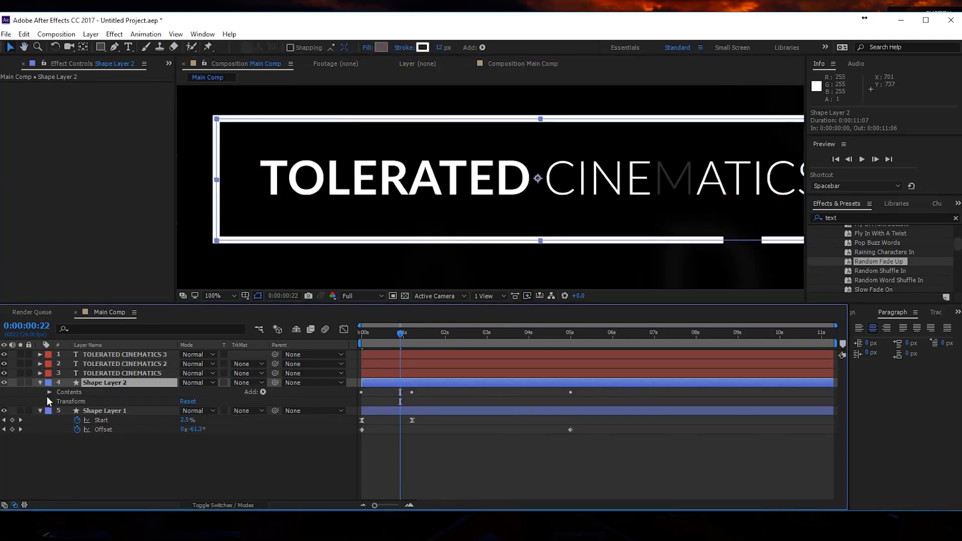
click(49, 392)
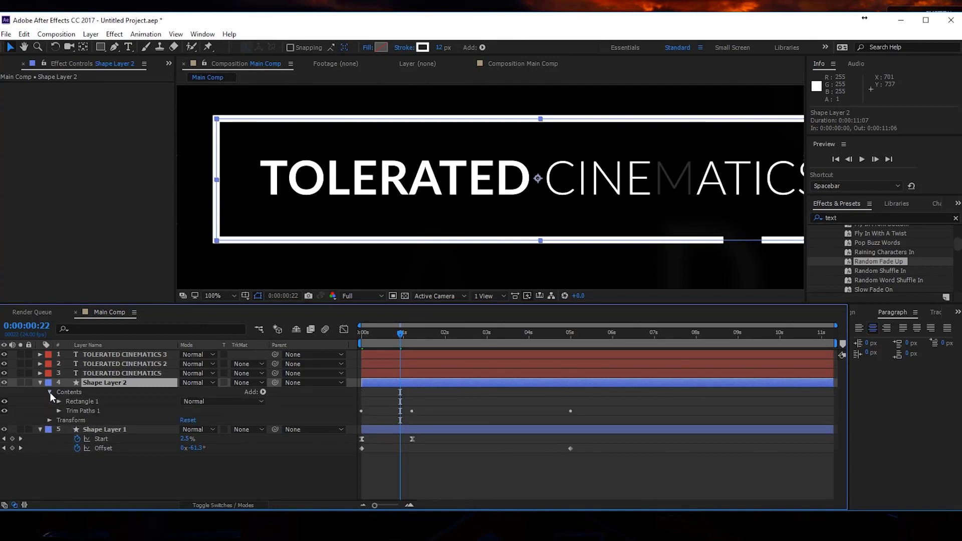
click(59, 401)
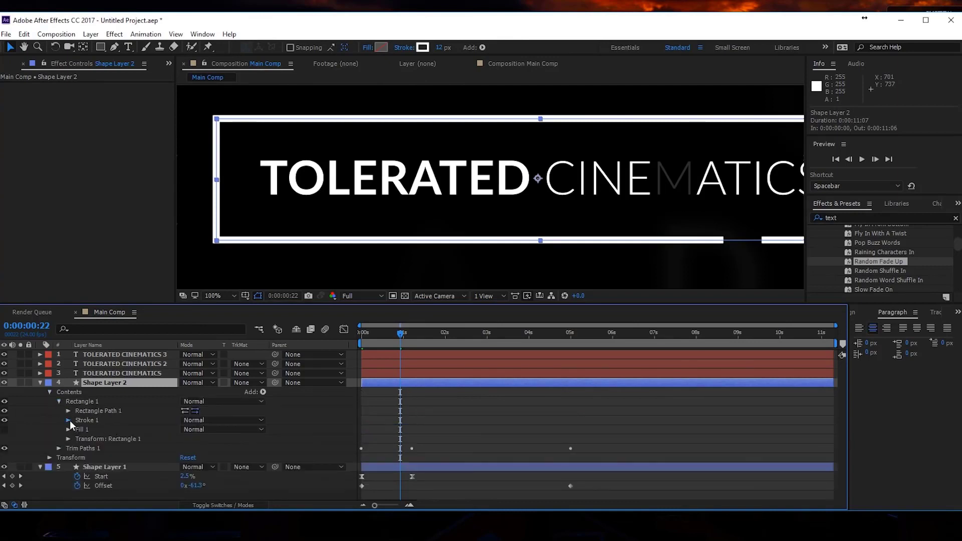
click(68, 420)
click(187, 457)
text(1)
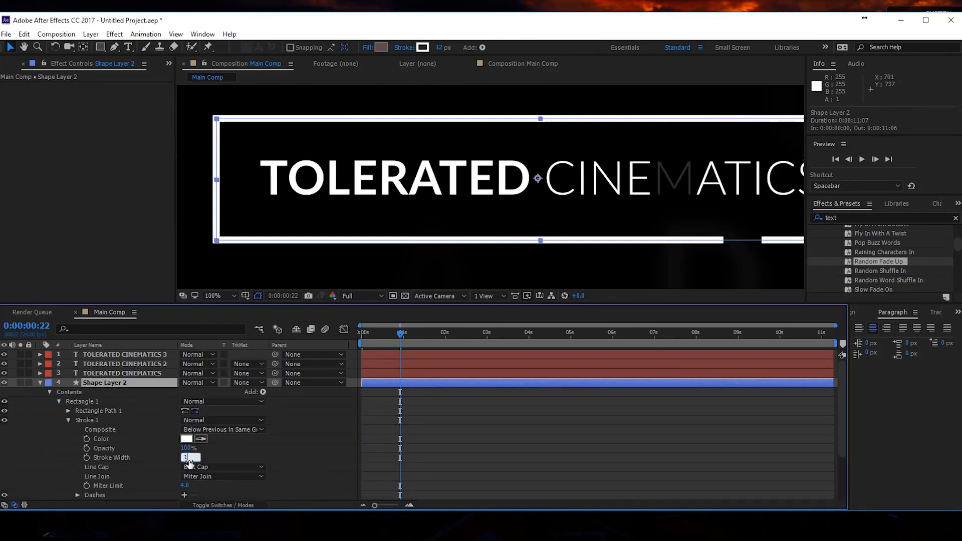
text(7)
key(Return)
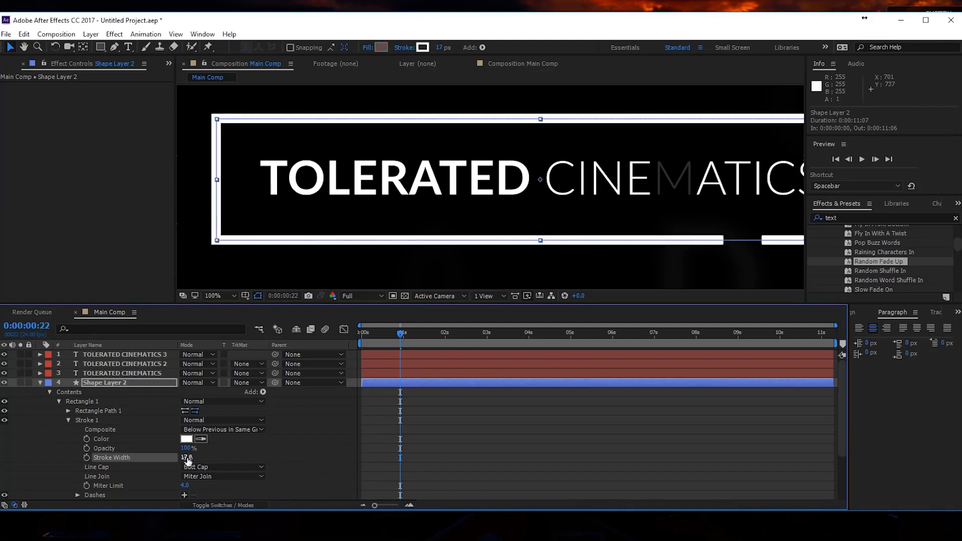
click(40, 382)
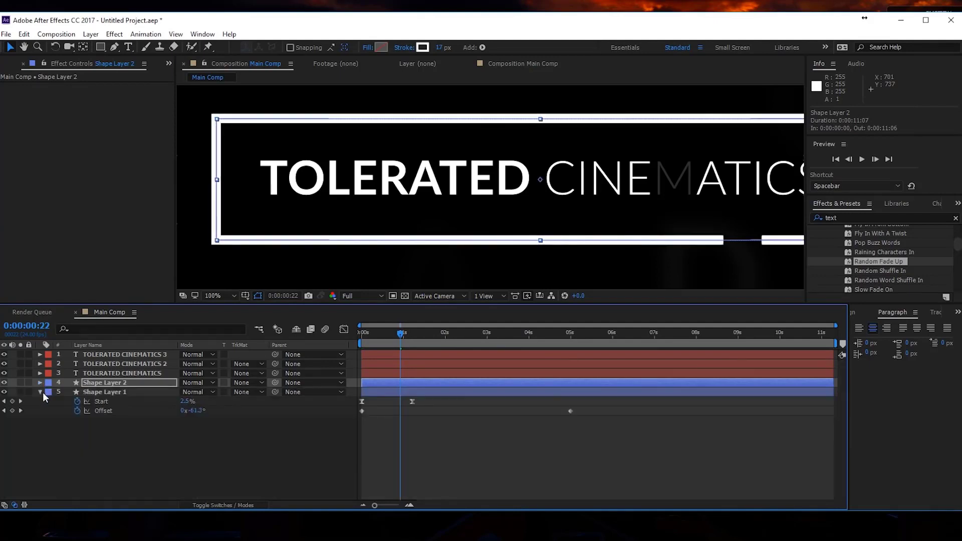
Set the Rectangle 1 stroke color of Shape Layer 1 to the golden yellow FFC000.
click(41, 392)
click(39, 392)
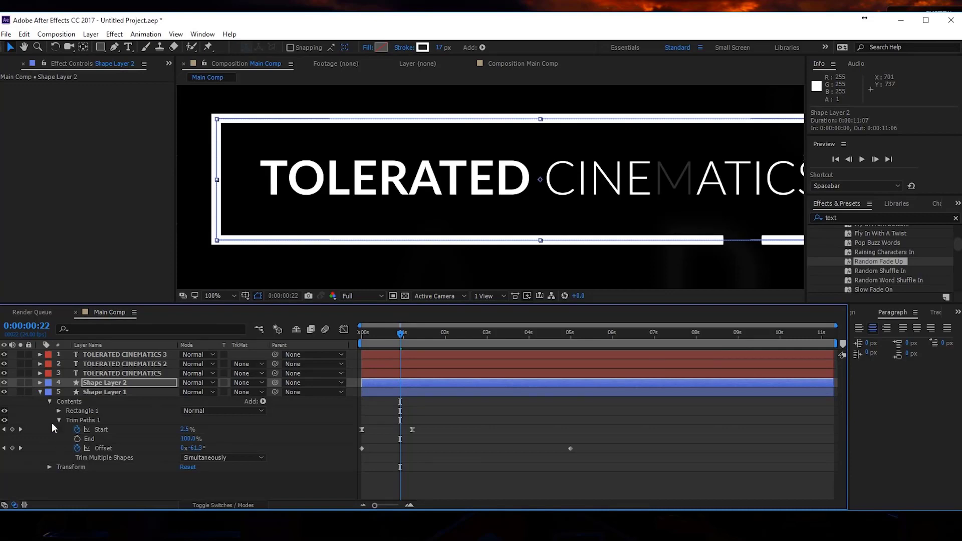
click(60, 411)
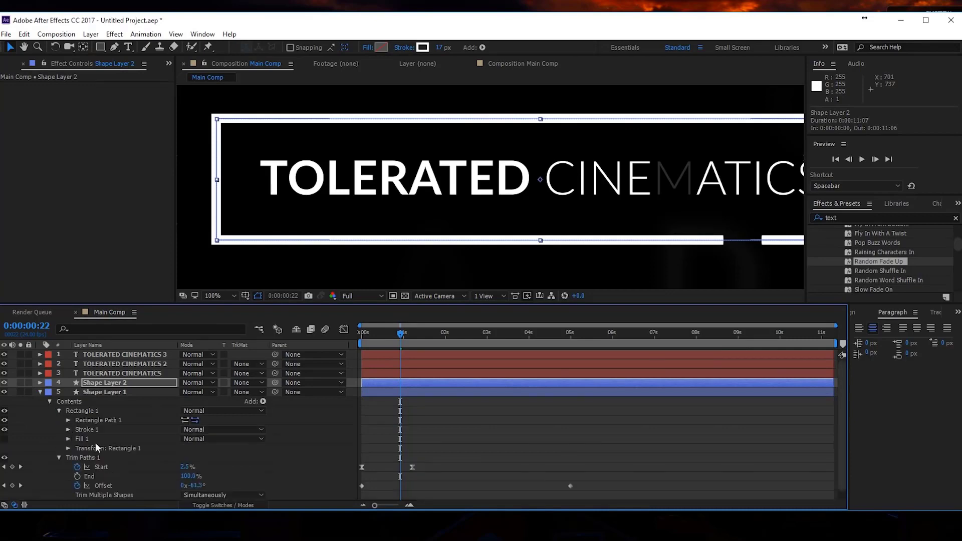
click(68, 430)
scroll(109, 443, down, 1)
click(186, 439)
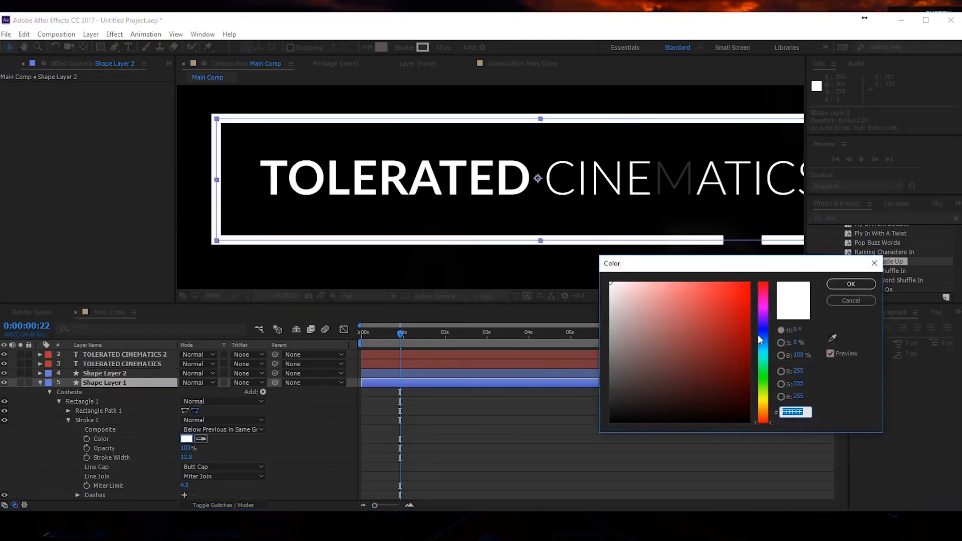
drag(767, 391, 767, 408)
drag(731, 353, 754, 270)
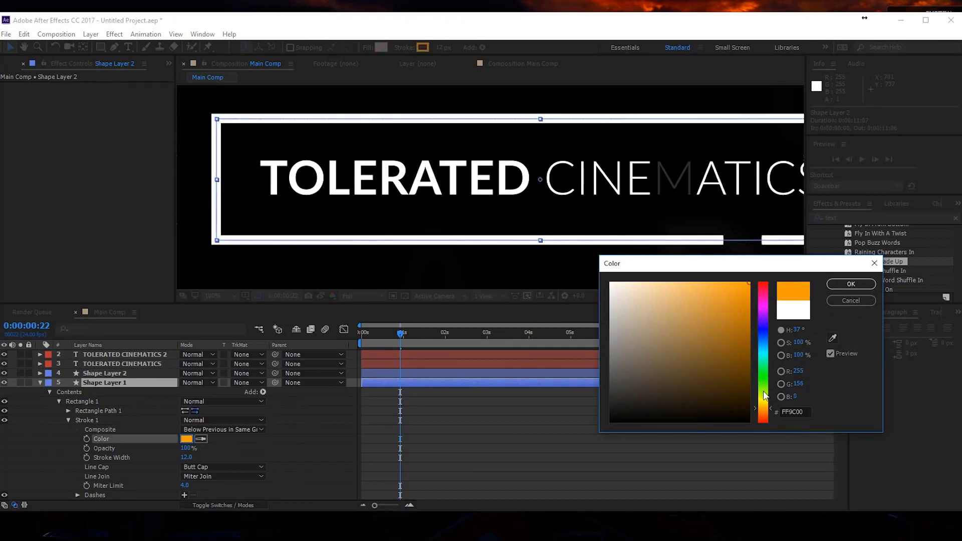
drag(766, 397, 765, 405)
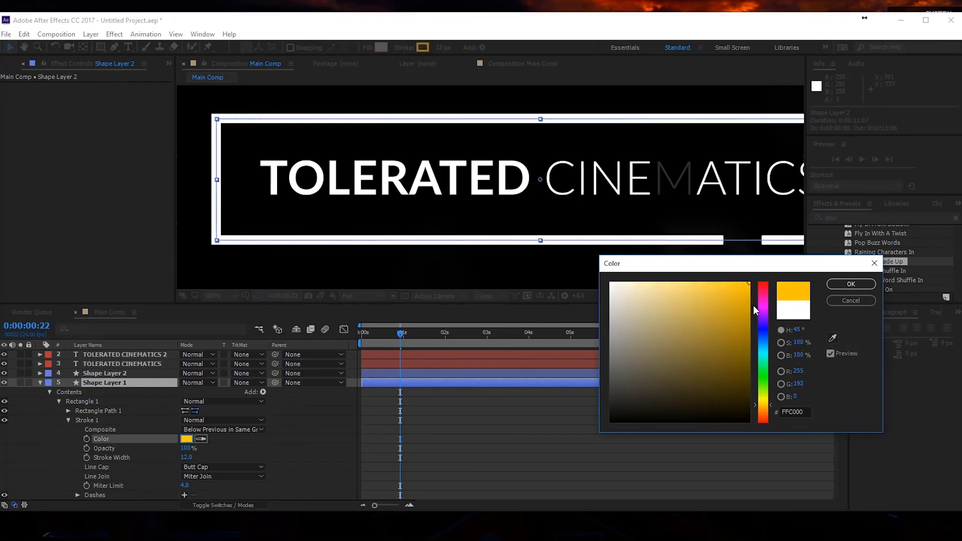
click(851, 284)
Collapse Shape Layer 1 and shift Shape Layer 2 to start at 0:00:00:03, using 0:00:01:00 as the reference frame.
drag(395, 335, 433, 331)
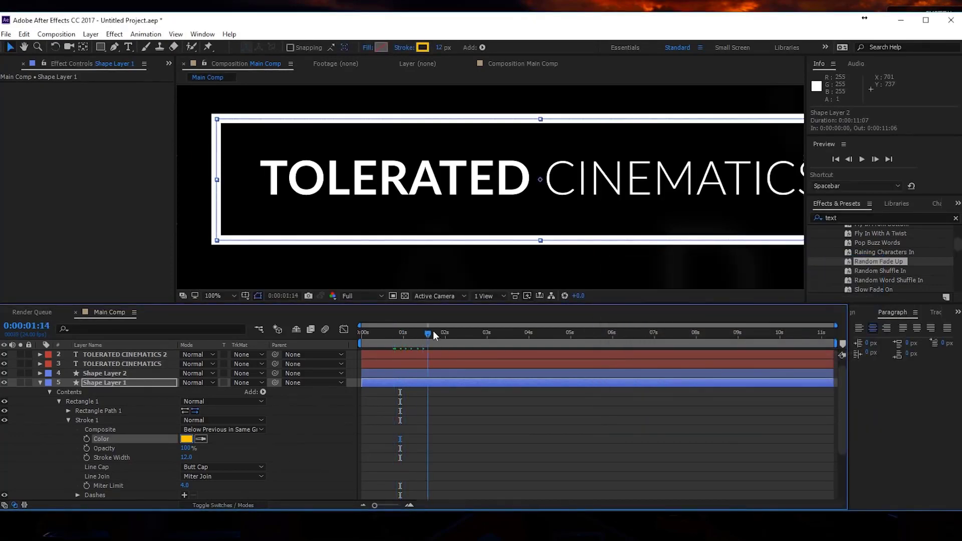
click(403, 335)
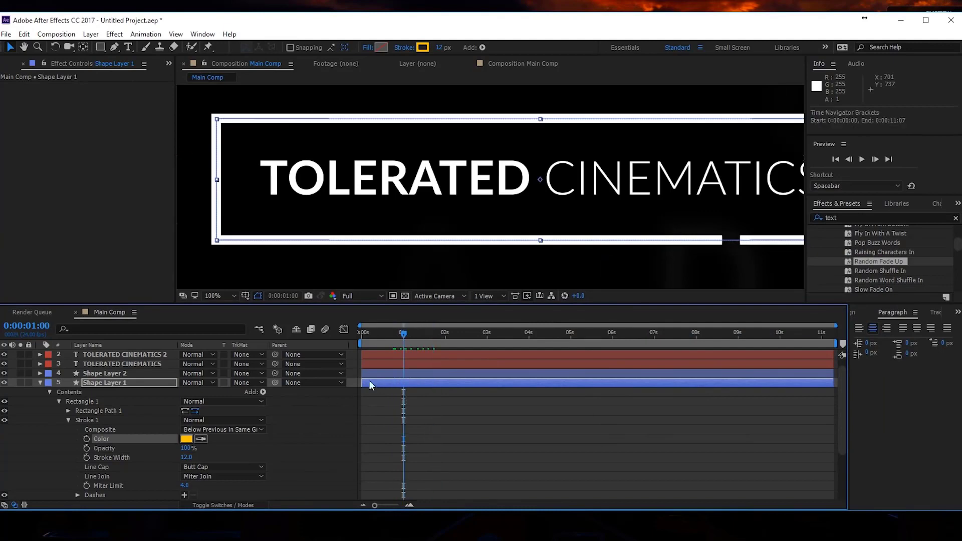
click(39, 383)
click(95, 380)
drag(380, 383, 390, 381)
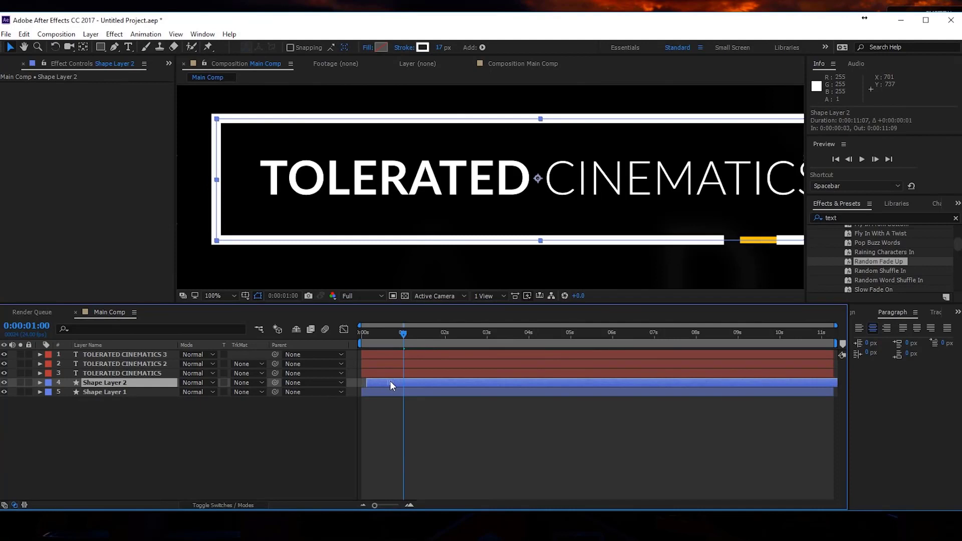
Fit the composition in the view up to 100% and shift Shape Layer 2 to start at 0:00:00:02.
drag(727, 218, 661, 239)
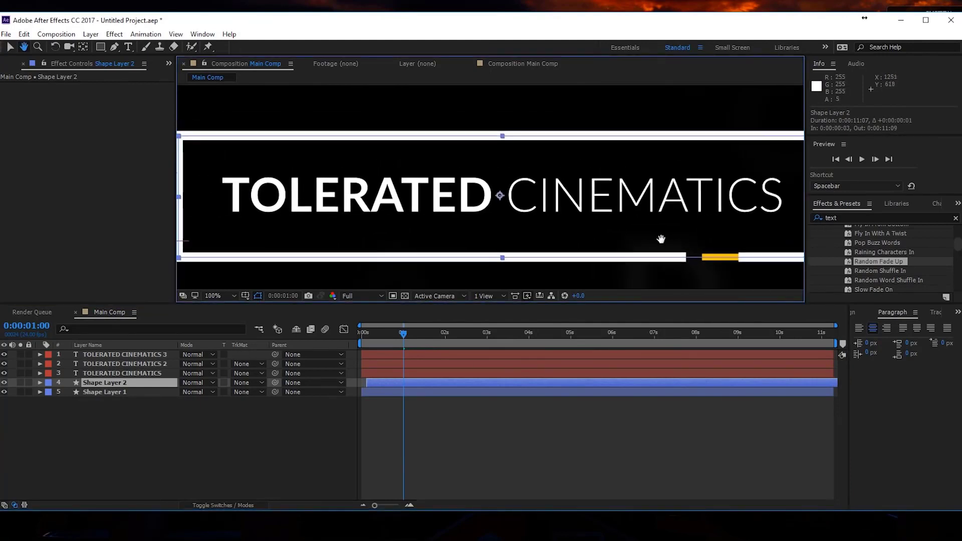
click(245, 296)
click(234, 295)
click(230, 401)
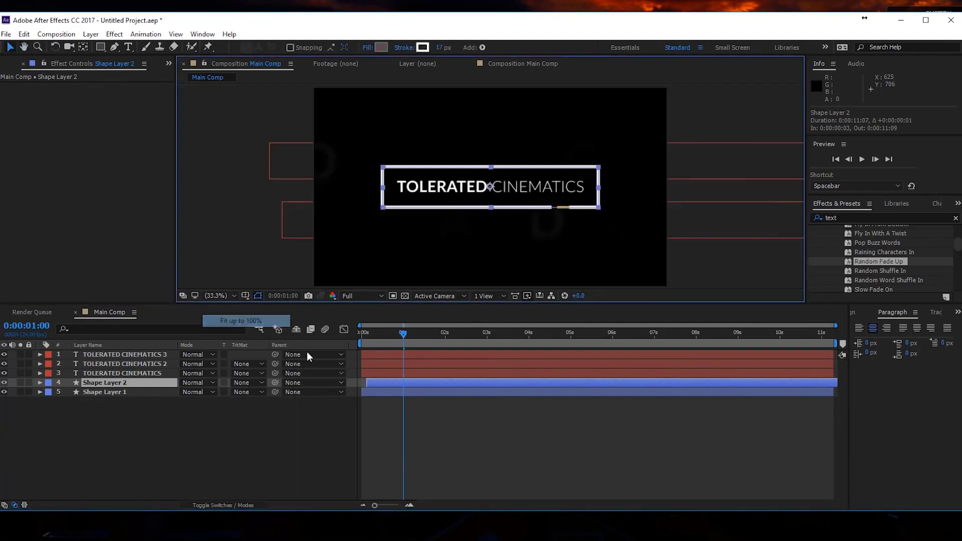
drag(376, 381, 375, 381)
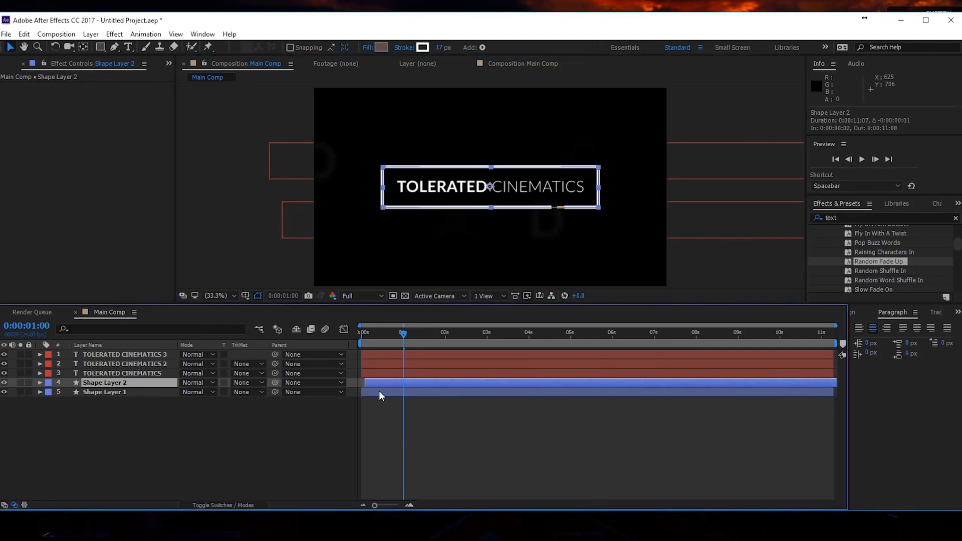
Deselect the layers and preview how the white and yellow rectangles draw on.
click(419, 333)
click(385, 342)
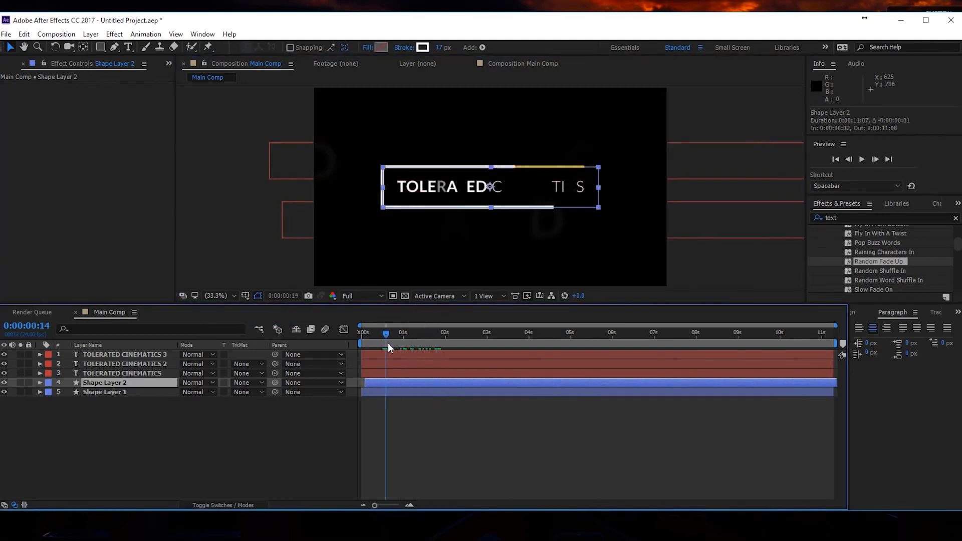
click(479, 404)
key(space)
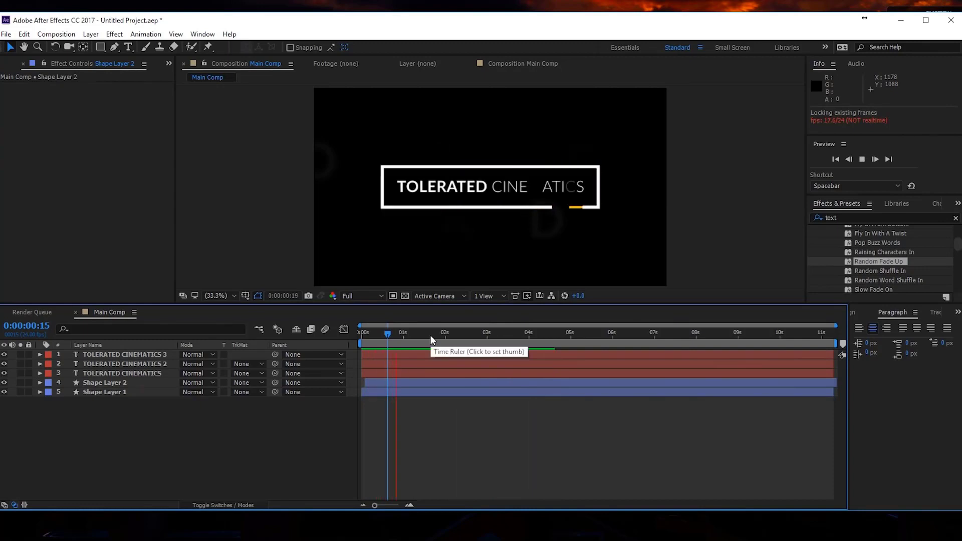
At 0:00:02:04, activate the Type tool and lock the TOLERATED CINEMATICS 3 and TOLERATED CINEMATICS 2 background text layers.
click(451, 333)
key(ctrl+t)
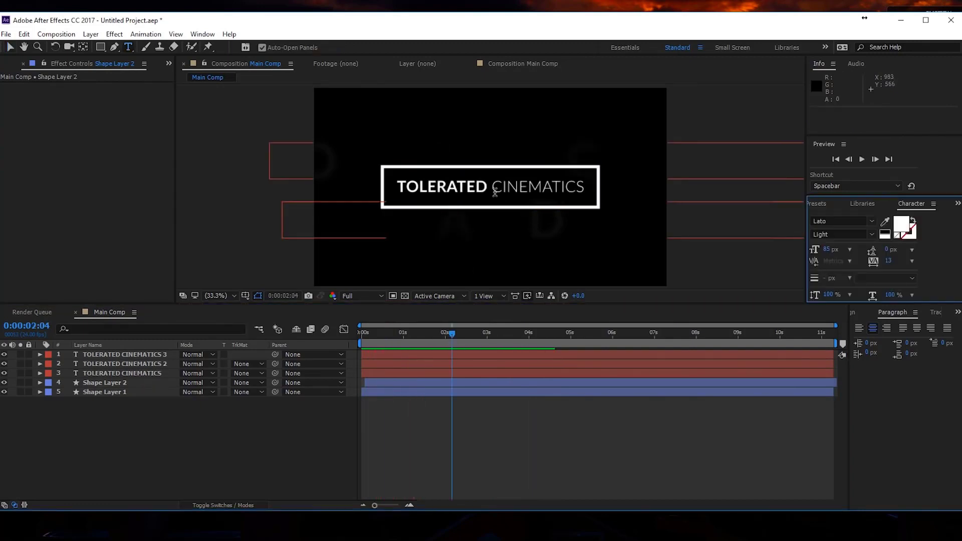
click(494, 187)
double_click(542, 185)
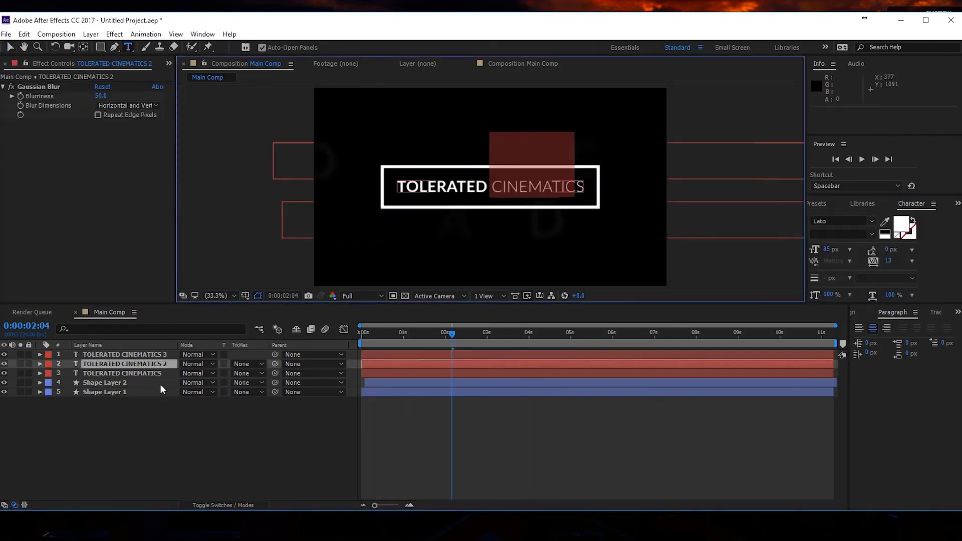
click(23, 387)
click(28, 355)
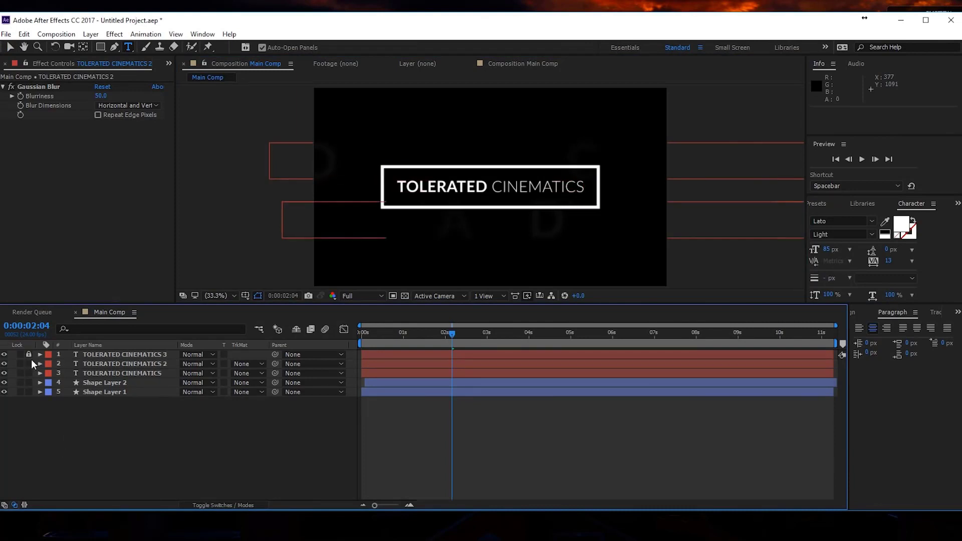
click(28, 364)
Change the fill color of the word CINEMATICS in the main title to yellow FFDE00.
click(493, 188)
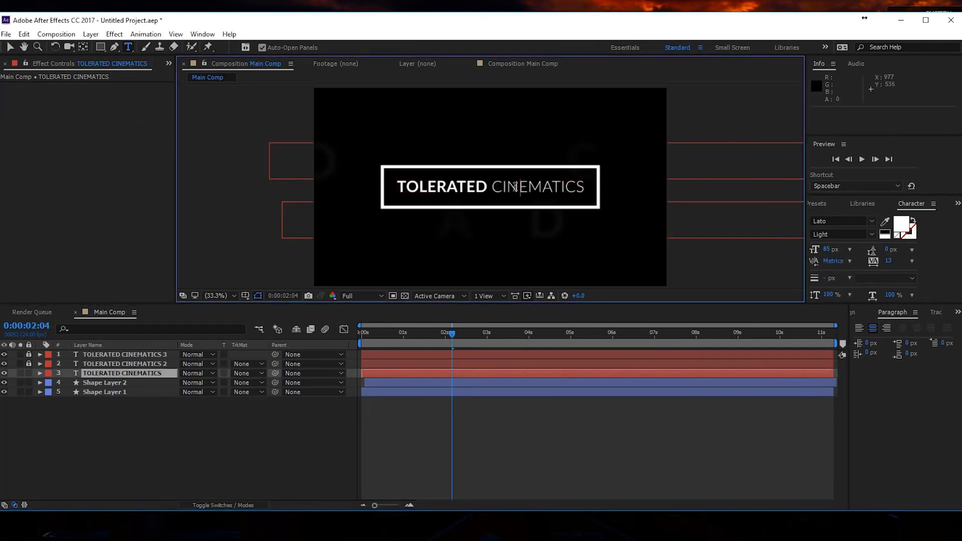
shift+click(588, 187)
click(902, 224)
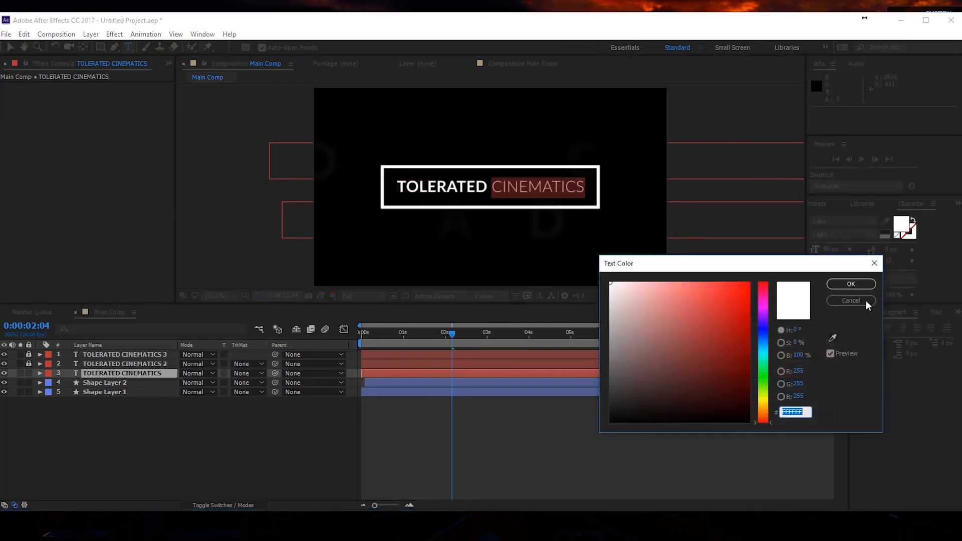
click(767, 401)
click(748, 283)
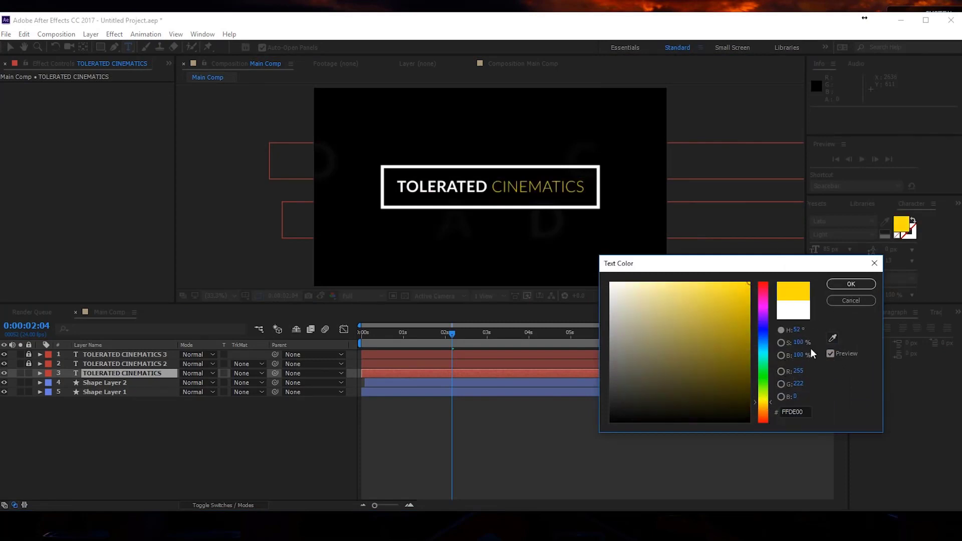
click(851, 284)
Preview the title animation with the recolored word.
click(590, 442)
key(space)
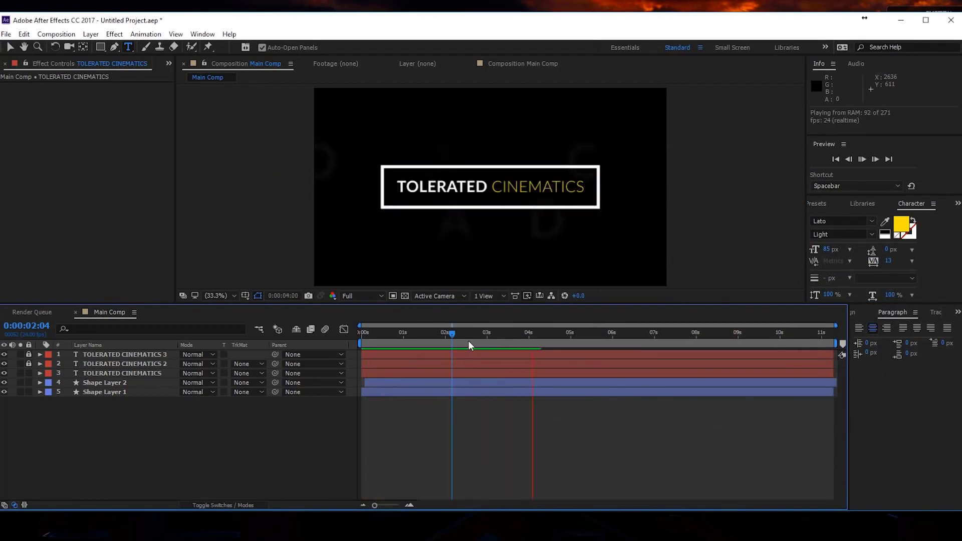
key(space)
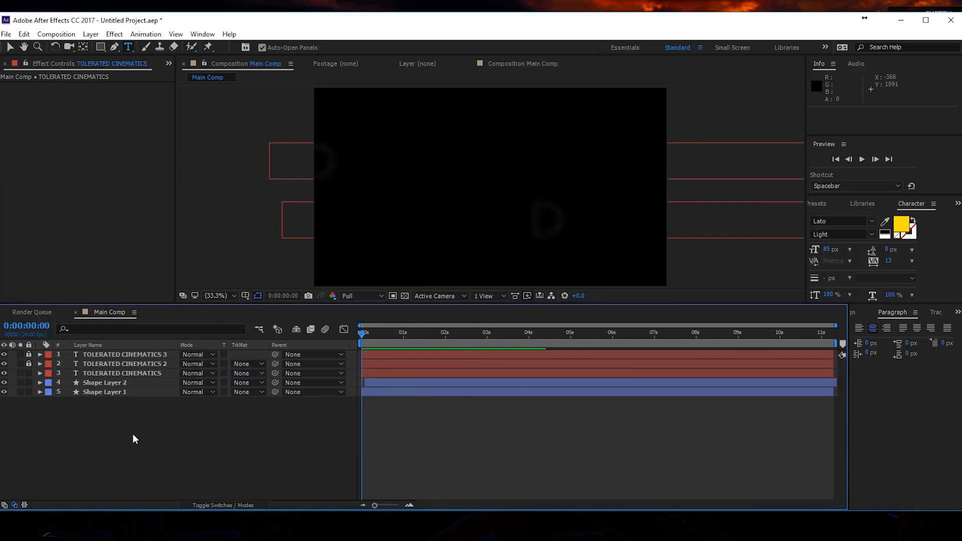
Make all five layers 3D, unlocking the two background text layers for the change and locking them again.
click(215, 503)
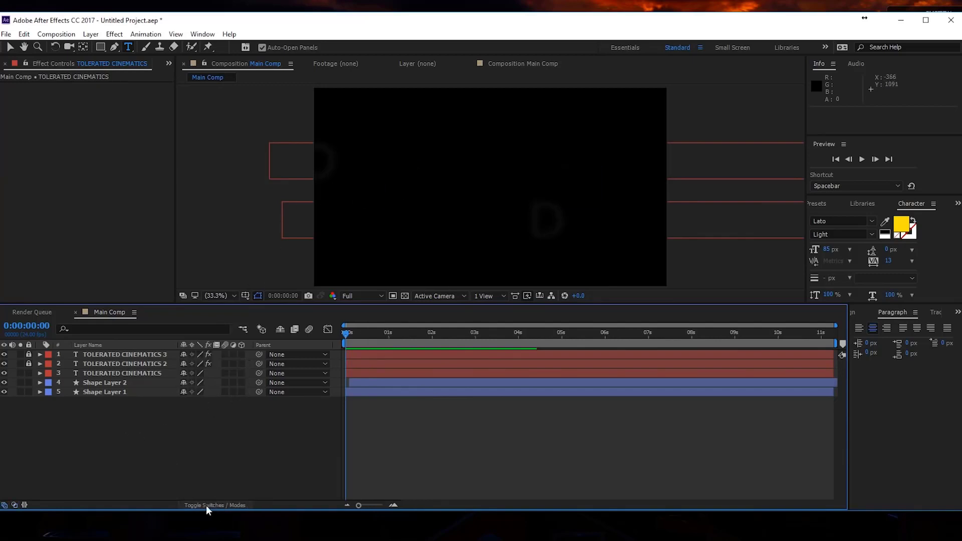
drag(241, 392, 242, 374)
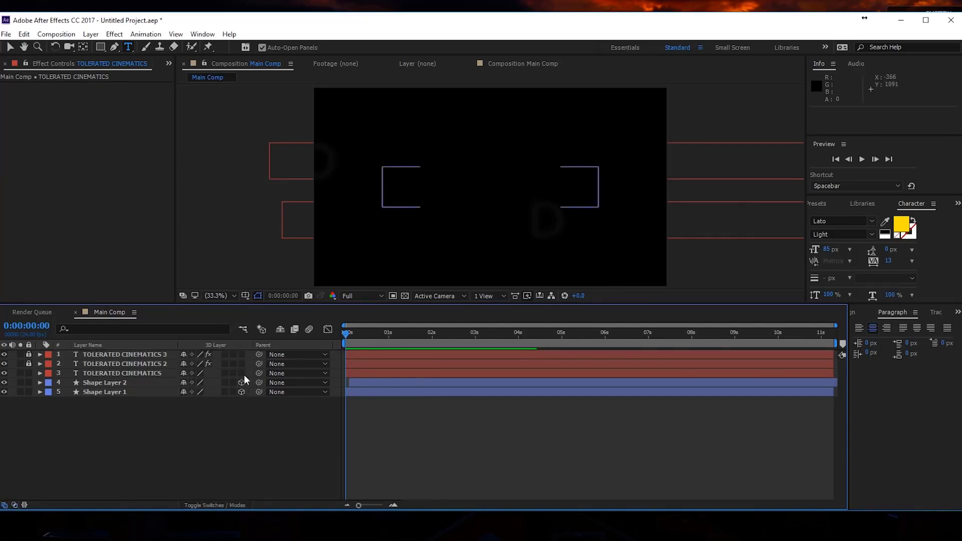
drag(28, 354, 28, 363)
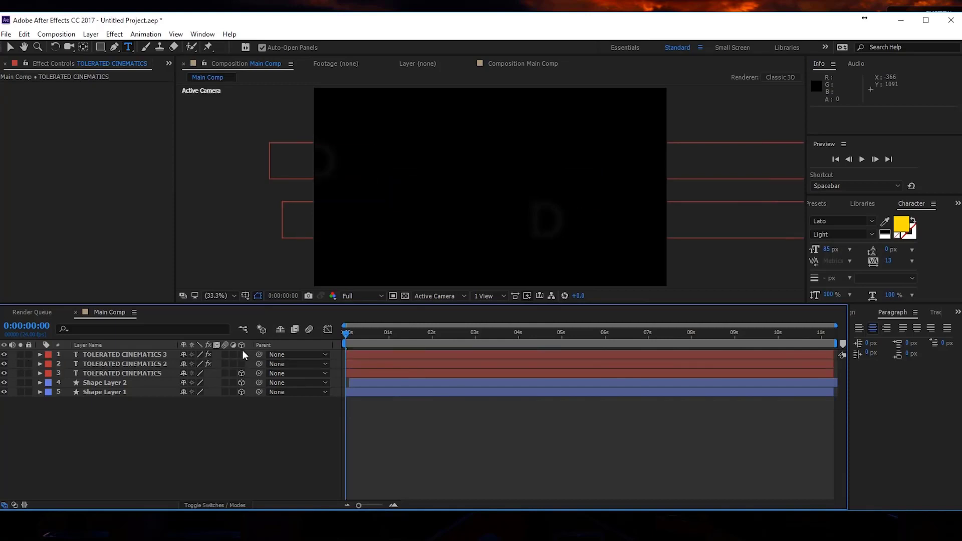
drag(242, 354, 240, 363)
drag(28, 354, 29, 364)
Add a two-node camera with the 35mm preset to the composition.
right_click(187, 429)
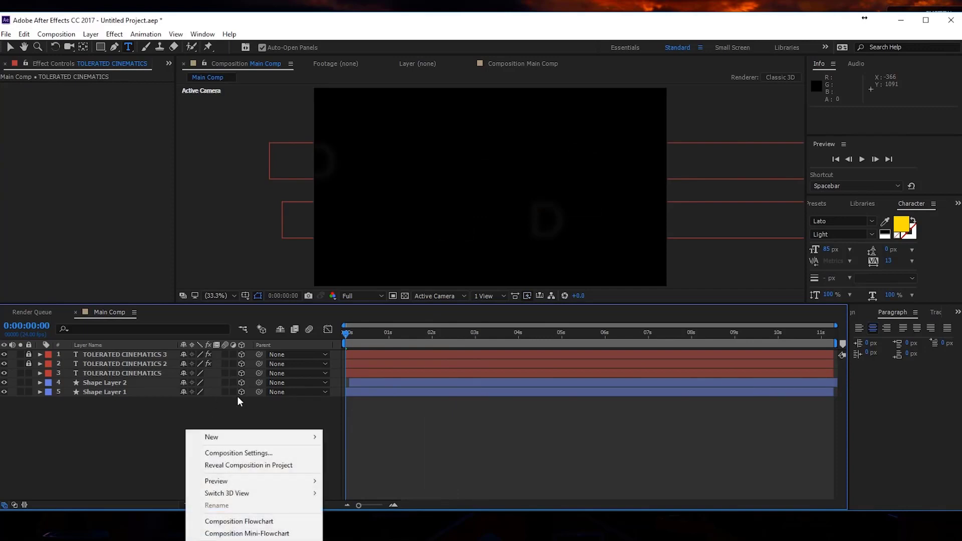
mouse_move(205, 441)
click(90, 489)
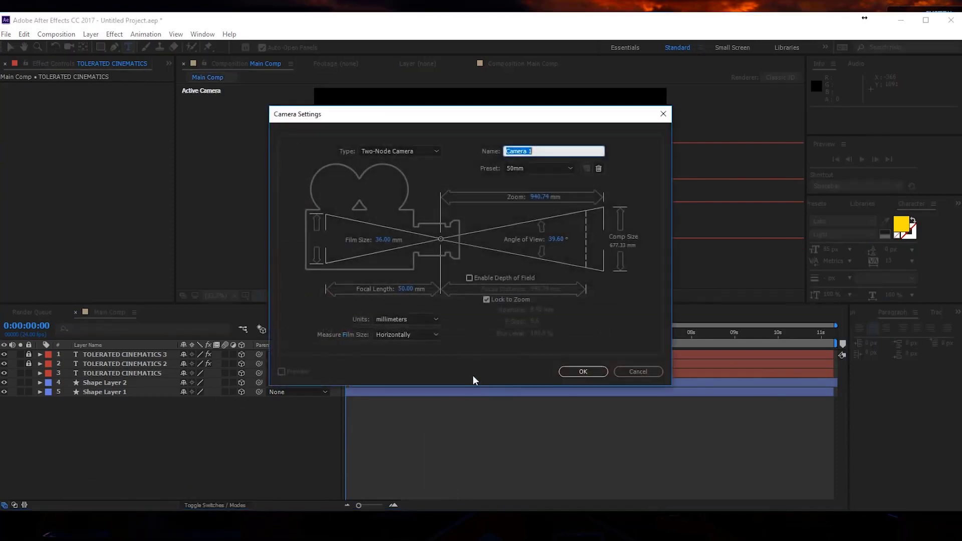
click(529, 168)
click(534, 170)
click(534, 169)
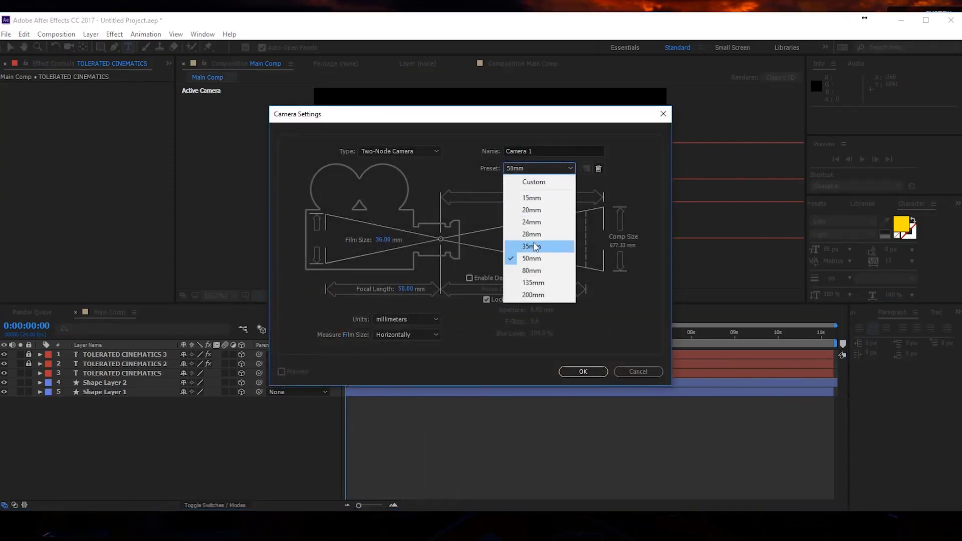
click(540, 245)
click(583, 371)
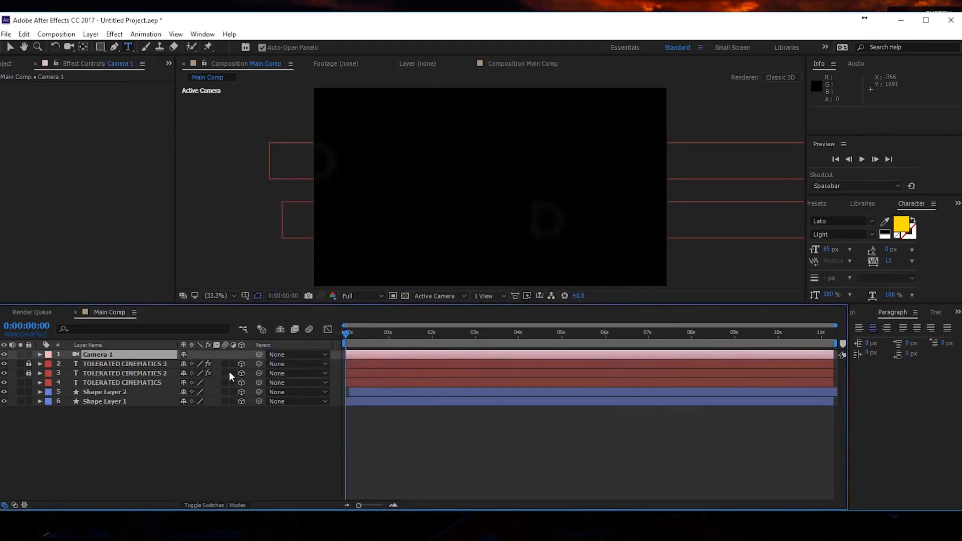
Add a Position keyframe to Camera 1 and place it at 0:00:03:00.
key(End)
key(p)
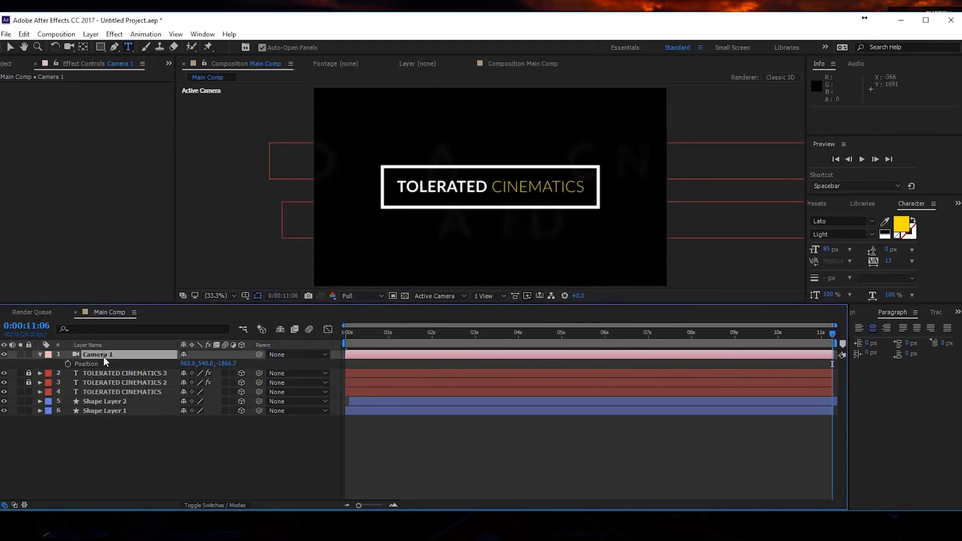
click(68, 363)
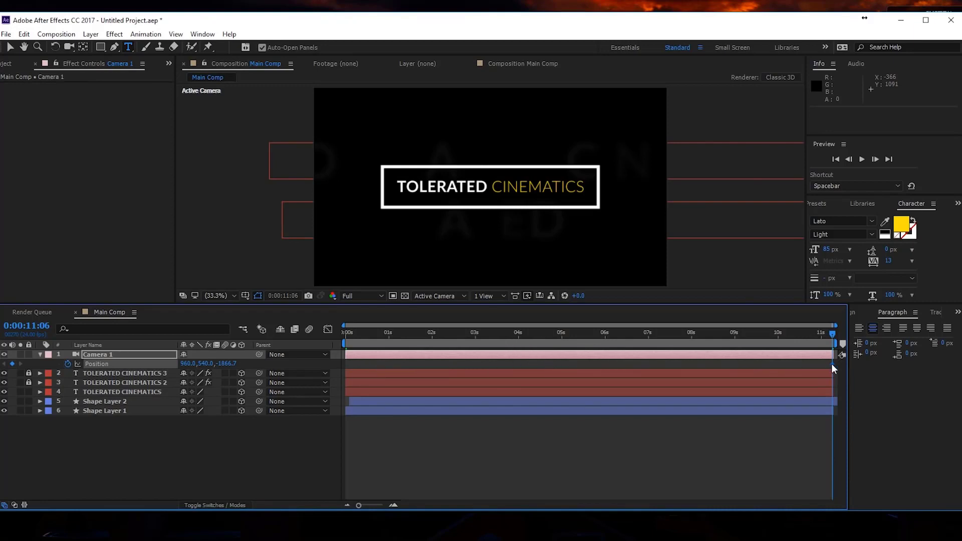
drag(832, 364, 780, 364)
At 0:00:00:00, set Camera 1's Z position to -76.7 and scrub through the resulting pull-back.
drag(427, 372, 282, 346)
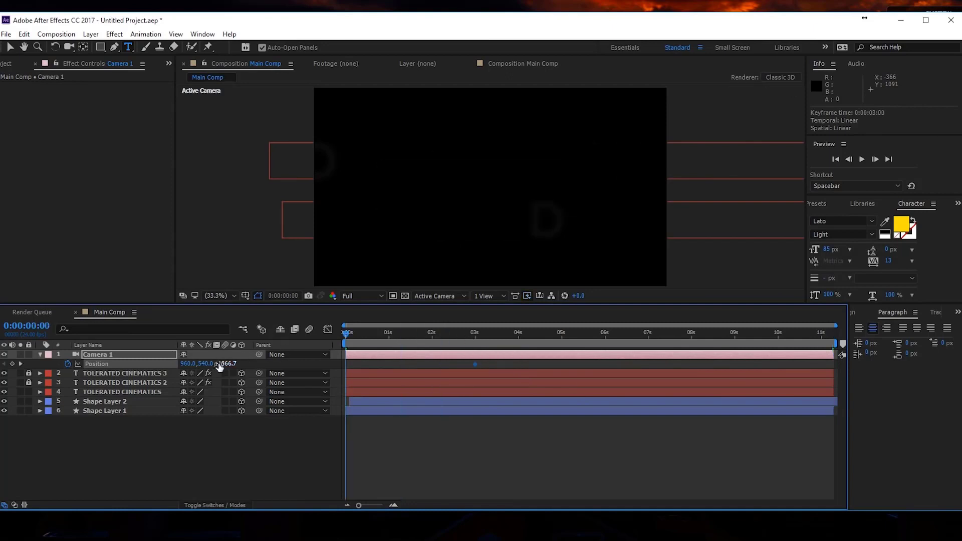
drag(219, 367, 390, 377)
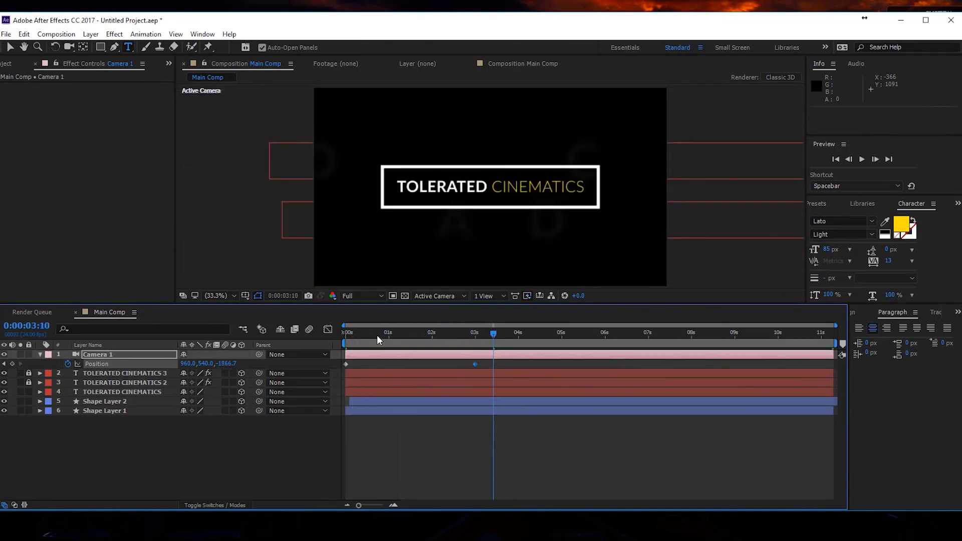
key(Home)
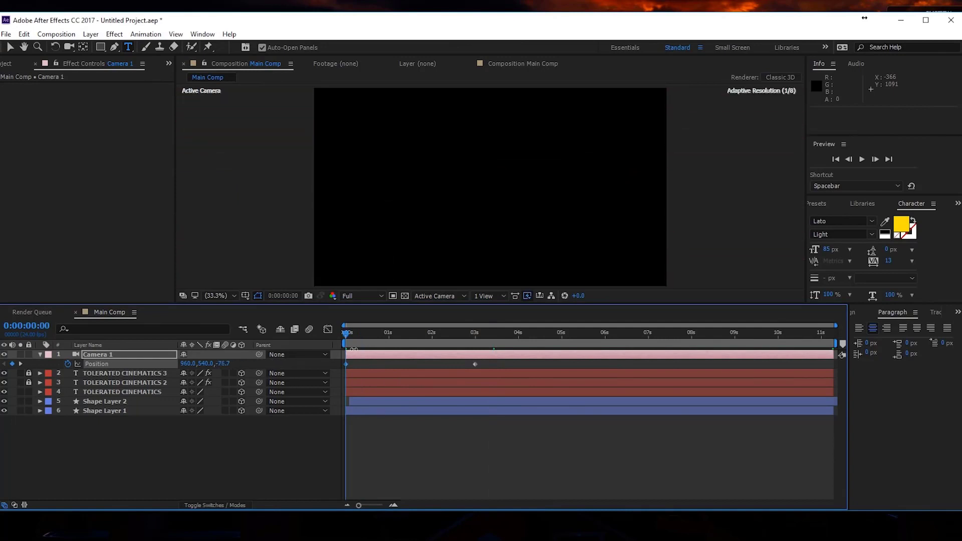
drag(348, 339, 414, 354)
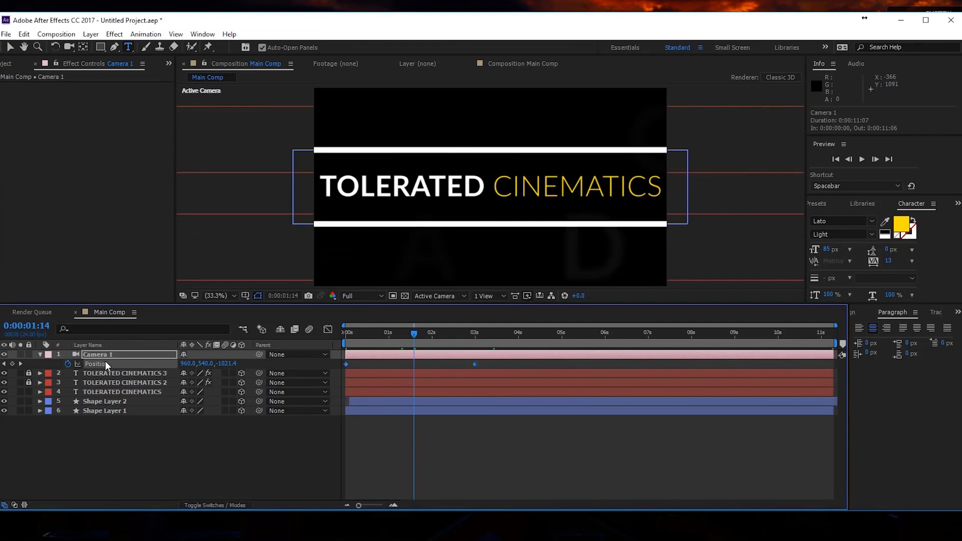
In the speed graph, ease Camera 1's final Position keyframe to 0 px/sec with a long incoming handle, and scrub around 0:00:03:00.
click(327, 330)
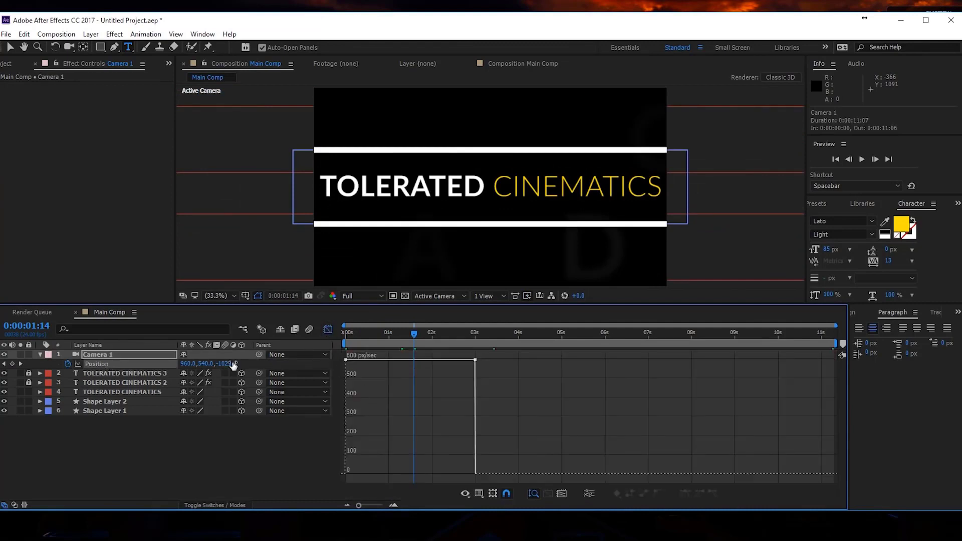
right_click(376, 400)
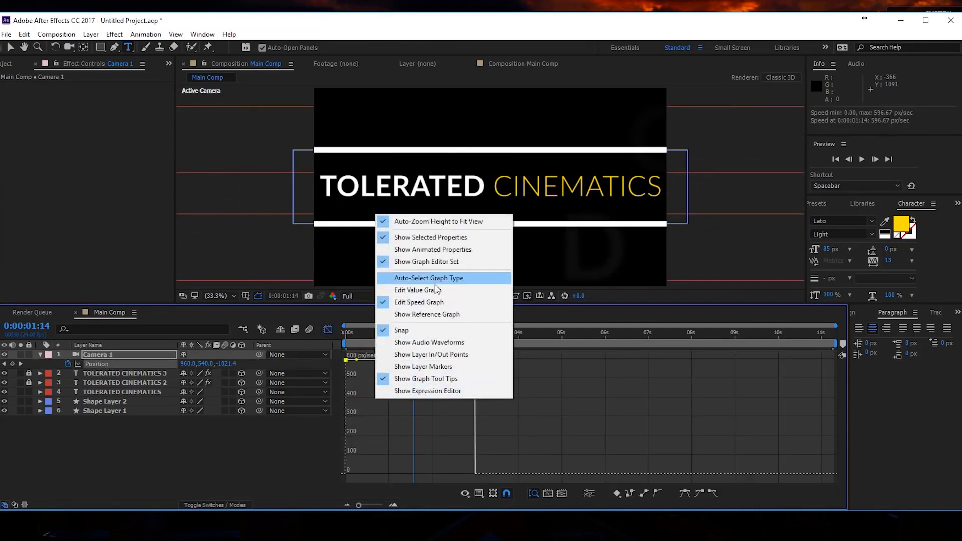
click(437, 425)
mouse_move(476, 361)
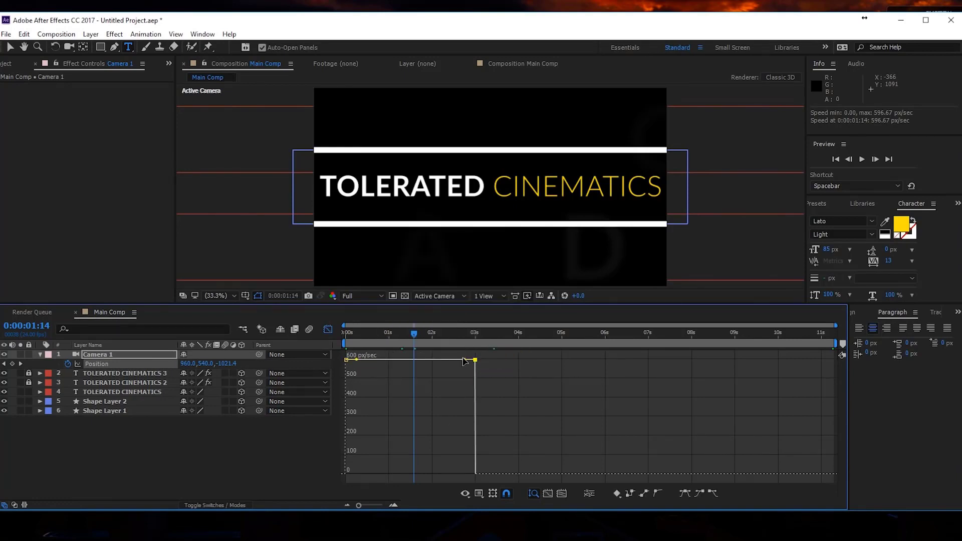
drag(465, 359, 421, 476)
drag(464, 344, 471, 347)
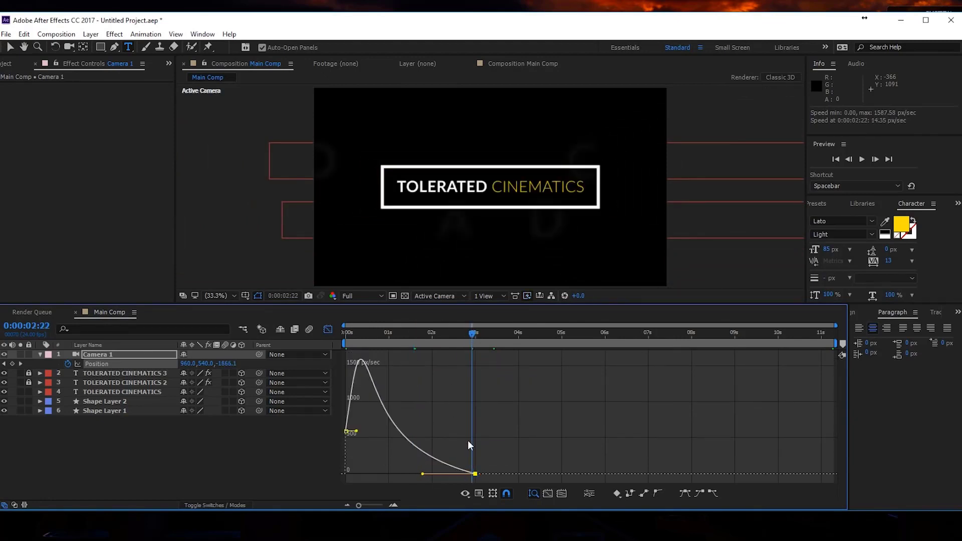
drag(469, 347, 475, 390)
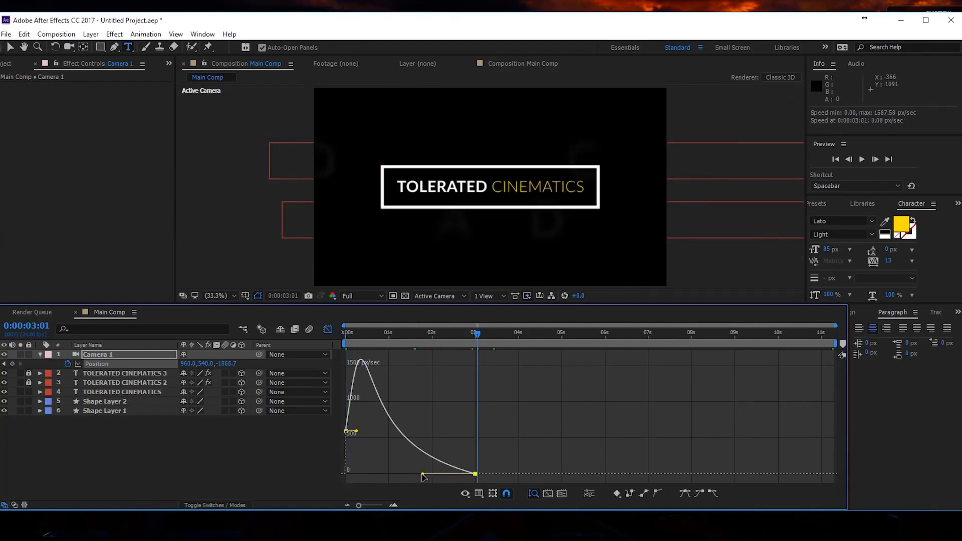
Extend the graph handles of Camera 1's last and first Position keyframes to about 1.5 s and 0.5 s, and preview from the start.
mouse_move(422, 474)
mouse_down()
mouse_move(401, 473)
mouse_move(411, 474)
mouse_up()
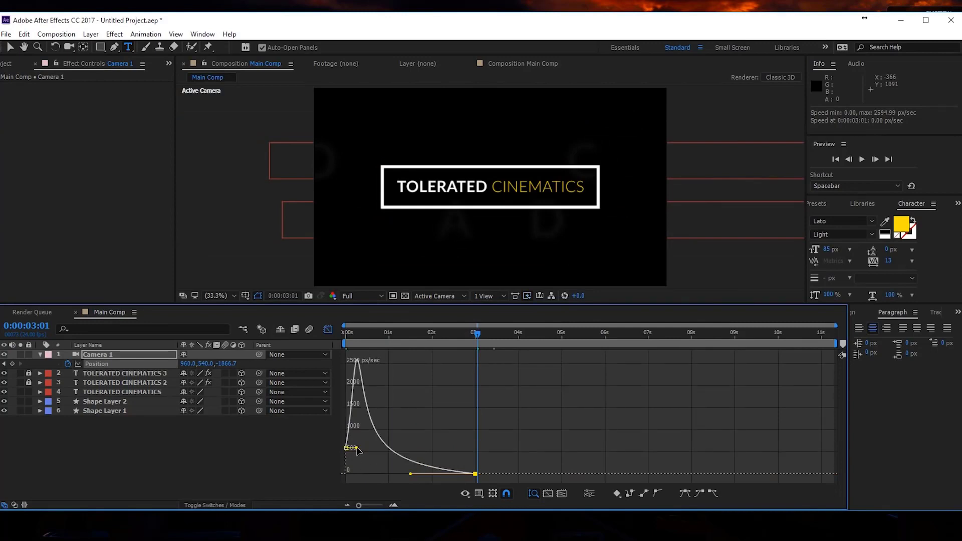
drag(357, 448, 366, 446)
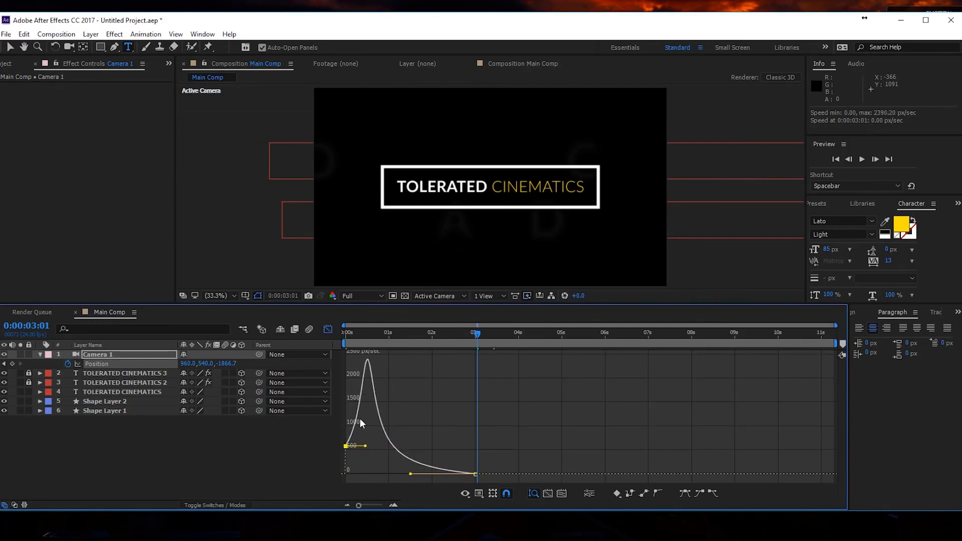
key(Home)
key(space)
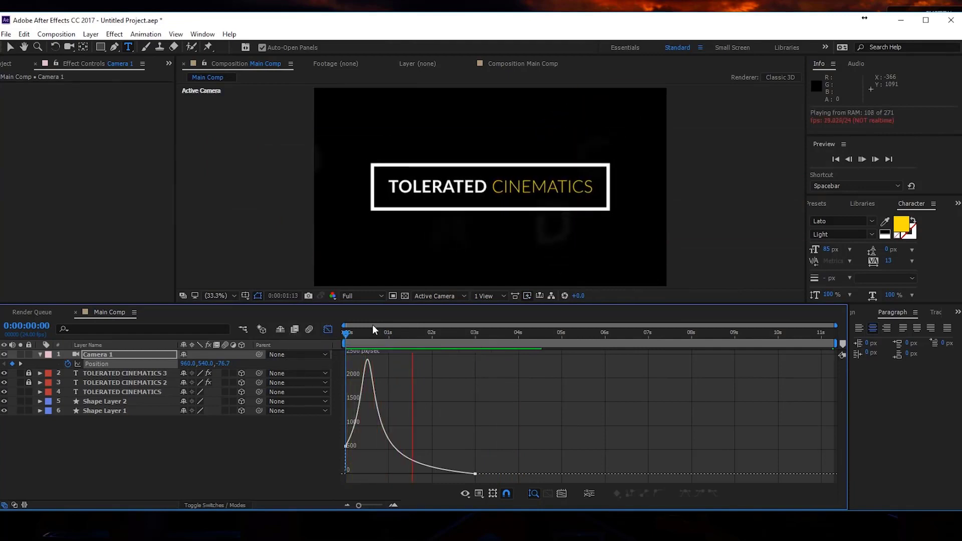
click(453, 334)
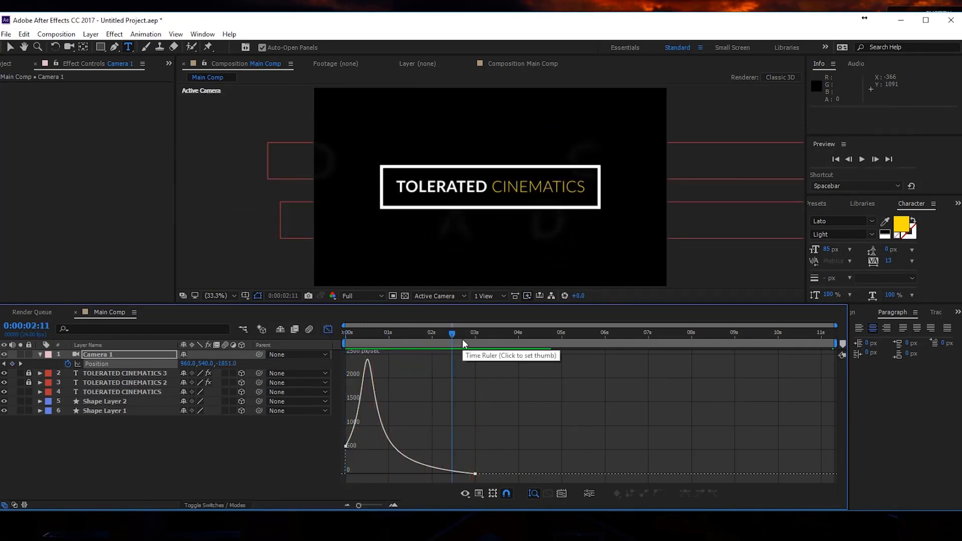